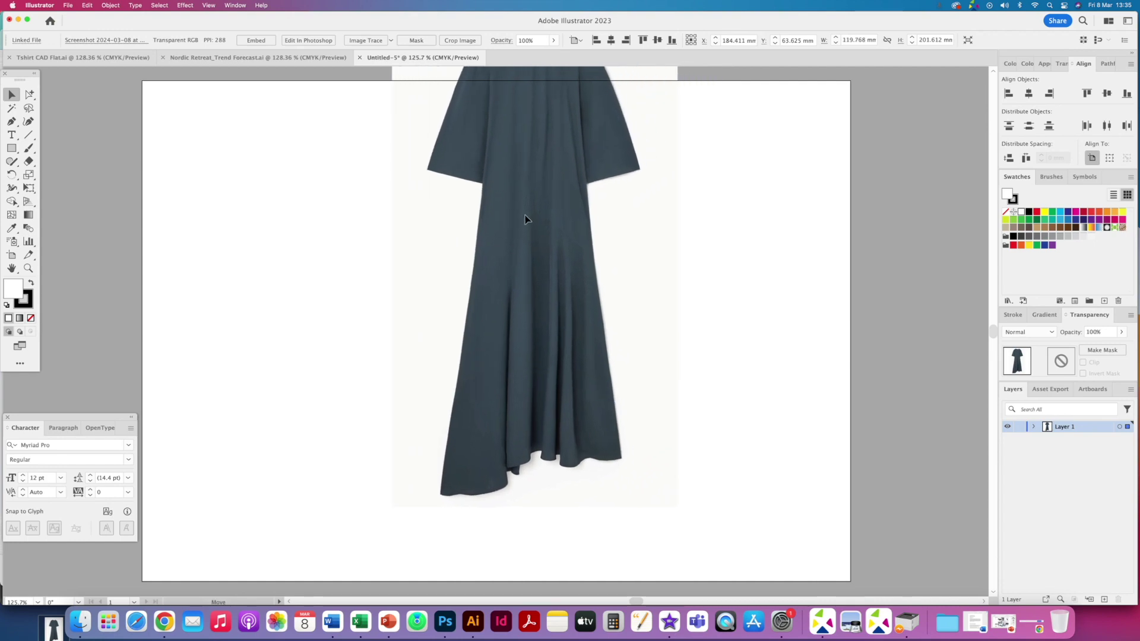
# Move the dress photo onto the artboard, scale it to about 114 × 192 mm, and embed it.
pyautogui.moveTo(525, 215); pyautogui.dragTo(485, 263)
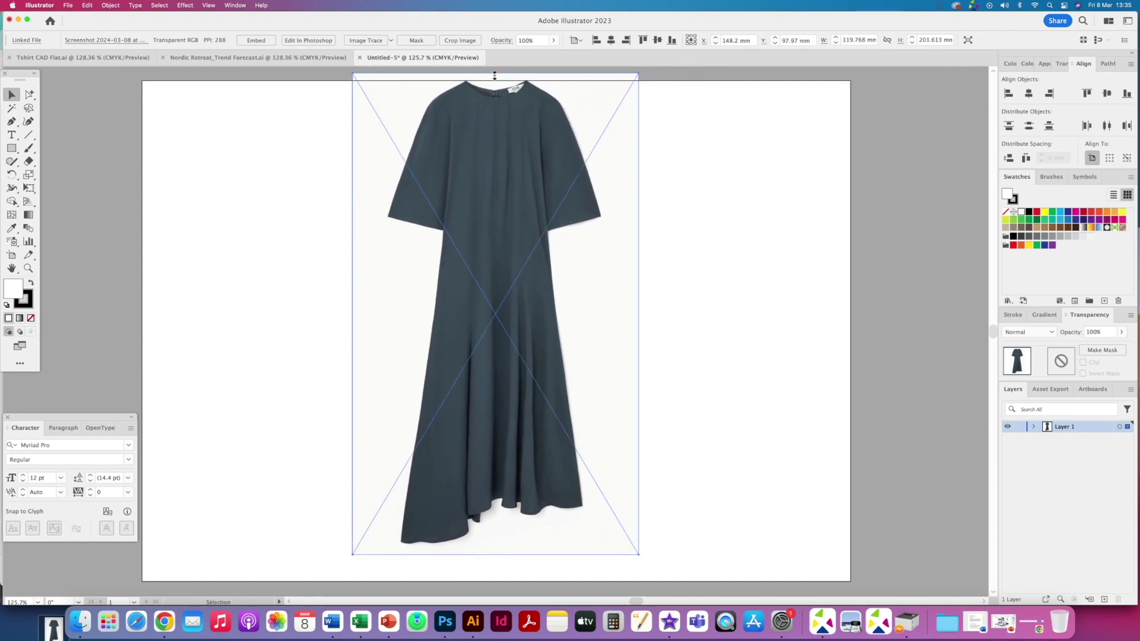
pyautogui.moveTo(495, 75); pyautogui.dragTo(494, 96)
pyautogui.click(321, 242)
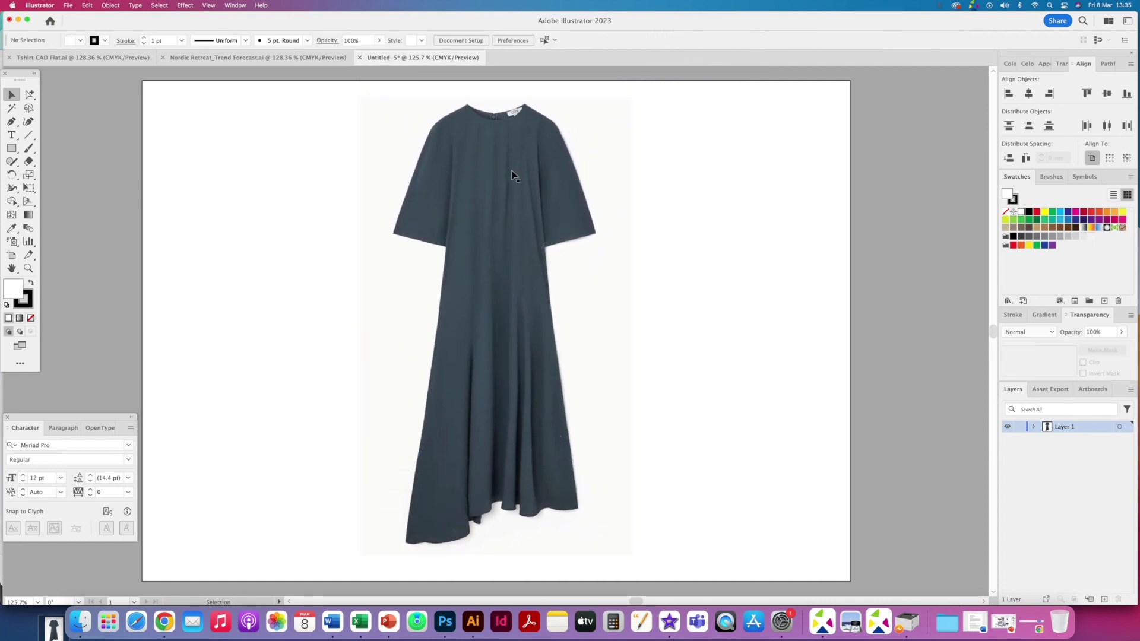
pyautogui.click(505, 193)
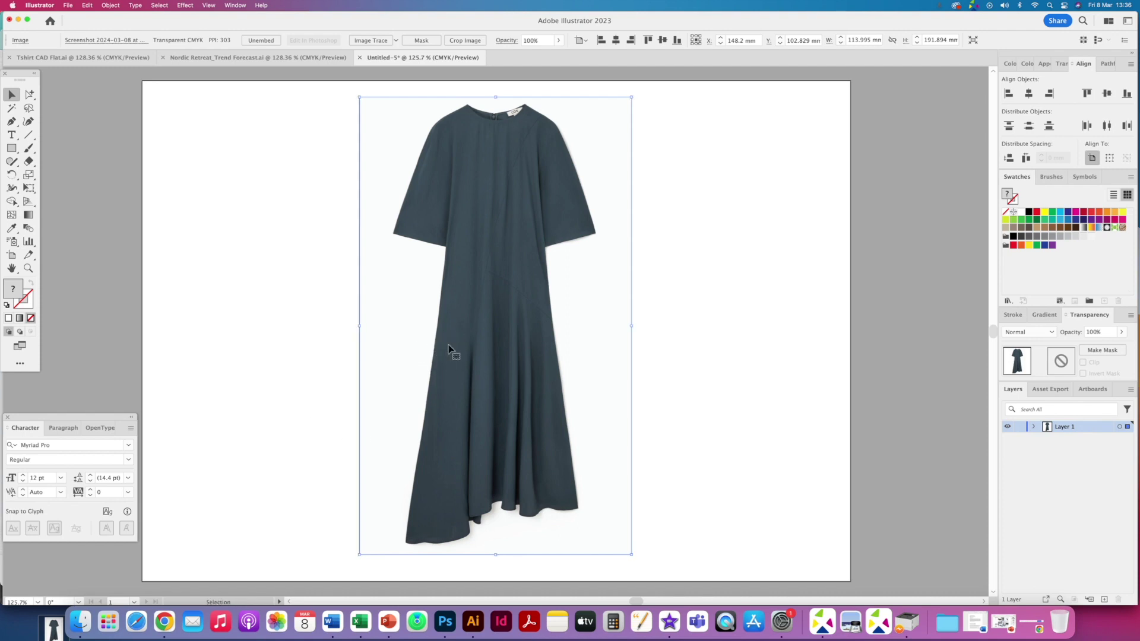
# Get the Pen tool ready with no fill and a black stroke.
pyautogui.click(11, 135)
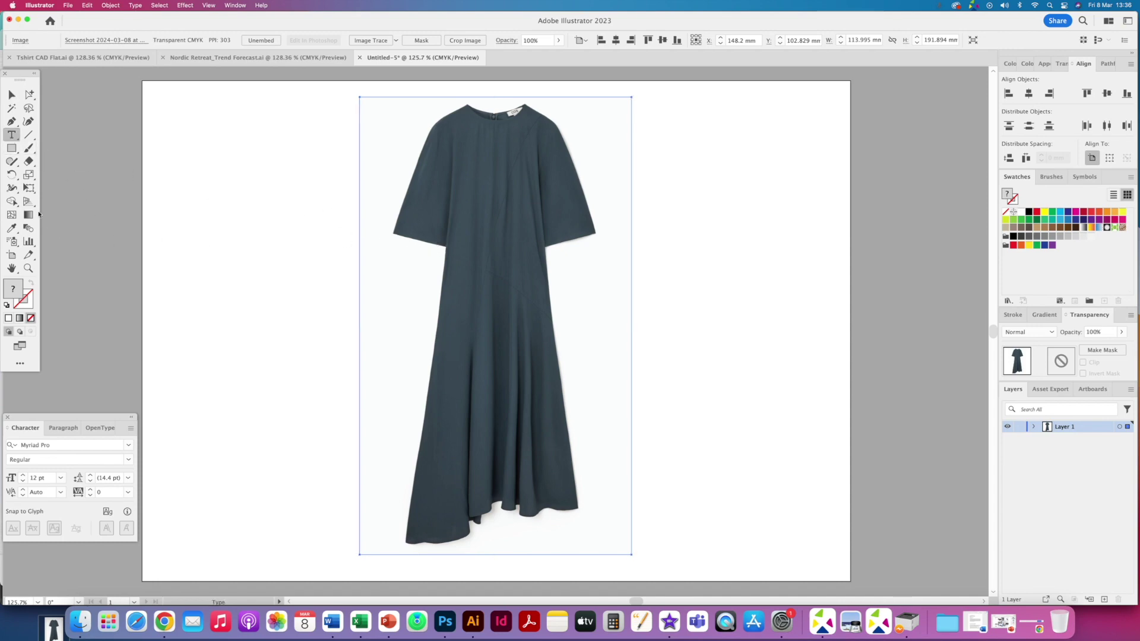
pyautogui.moveTo(12, 161); pyautogui.dragTo(36, 187)
pyautogui.click(12, 121)
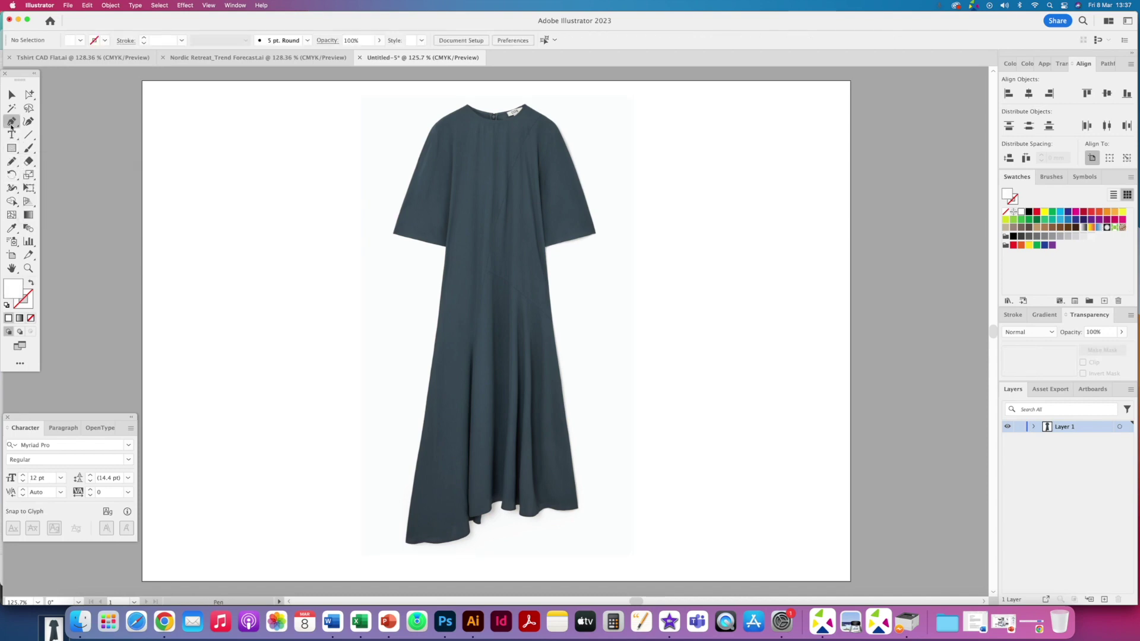
pyautogui.moveTo(479, 263); pyautogui.dragTo(508, 294)
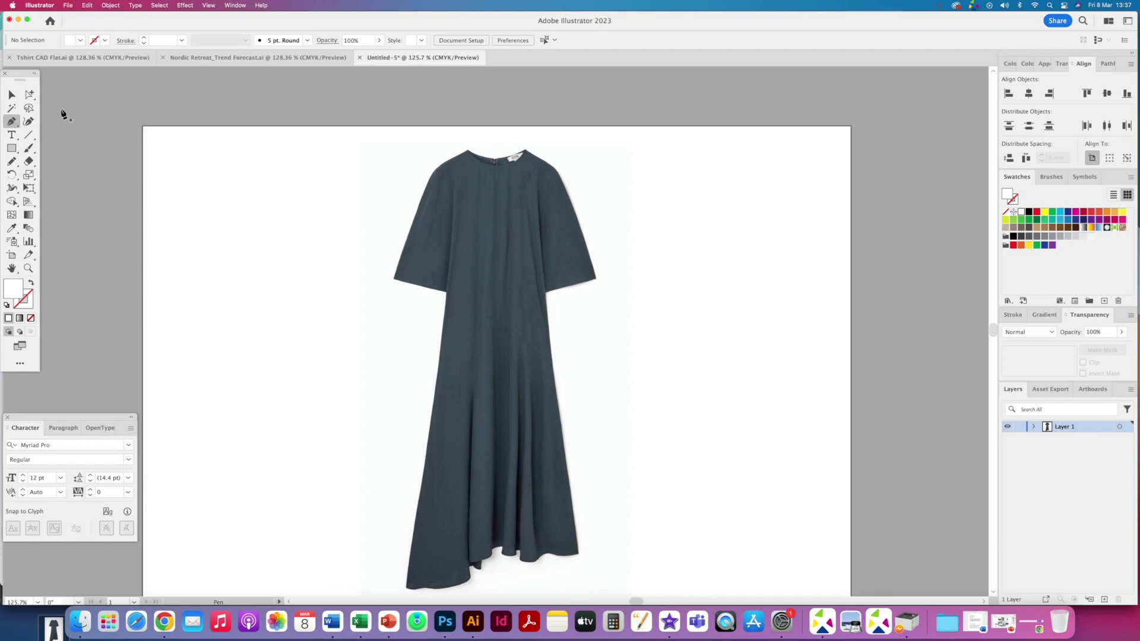
pyautogui.click(31, 284)
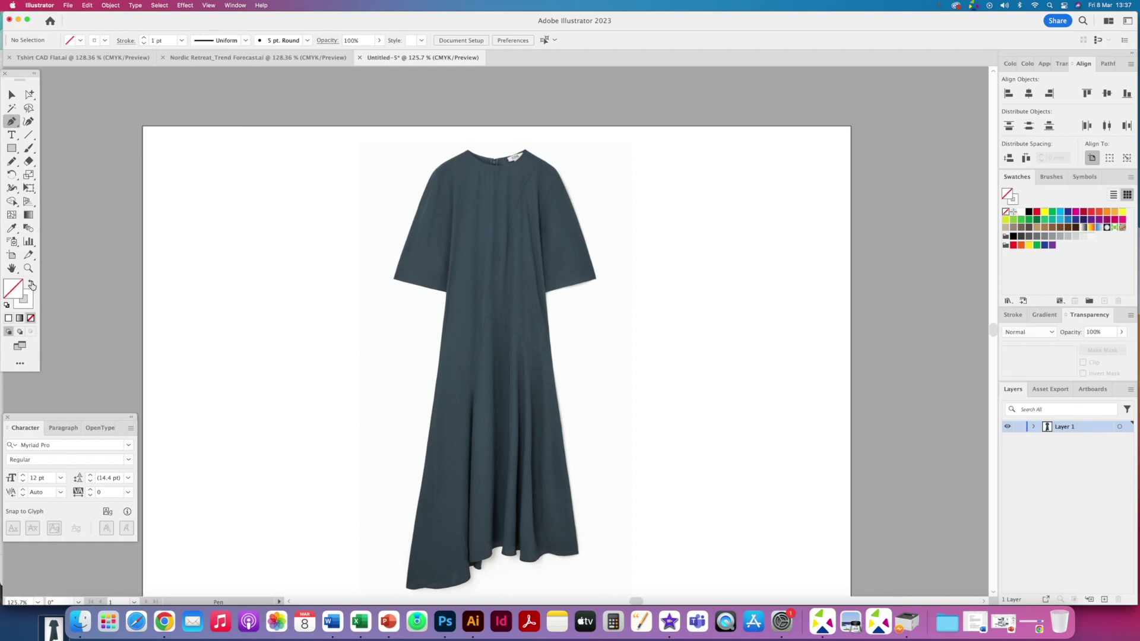
pyautogui.click(1029, 212)
pyautogui.moveTo(30, 301); pyautogui.dragTo(31, 301)
pyautogui.press('super+equal')
pyautogui.press('super+equal')
pyautogui.press('super+equal')
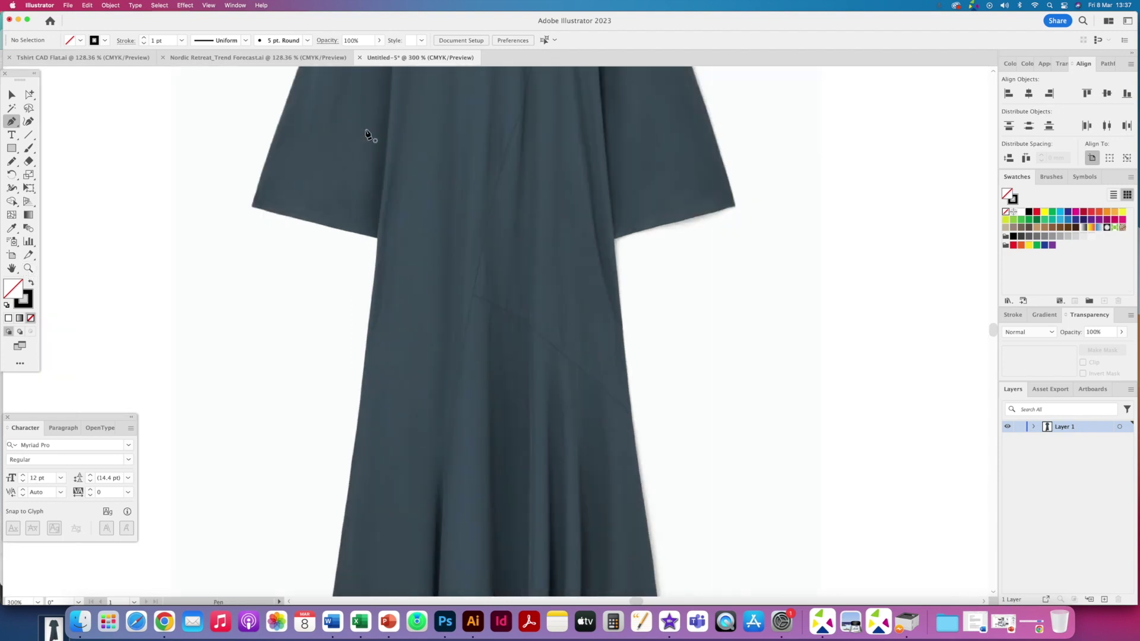
pyautogui.moveTo(368, 127); pyautogui.dragTo(333, 425)
pyautogui.moveTo(383, 295); pyautogui.dragTo(374, 361)
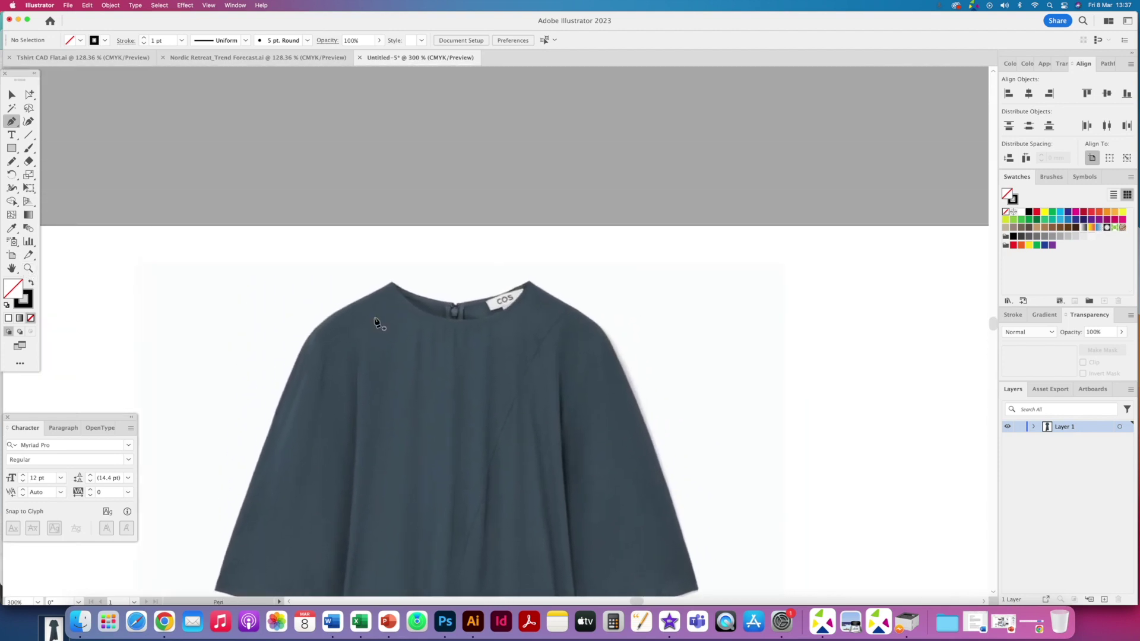
pyautogui.press('super+equal')
pyautogui.press('super+equal')
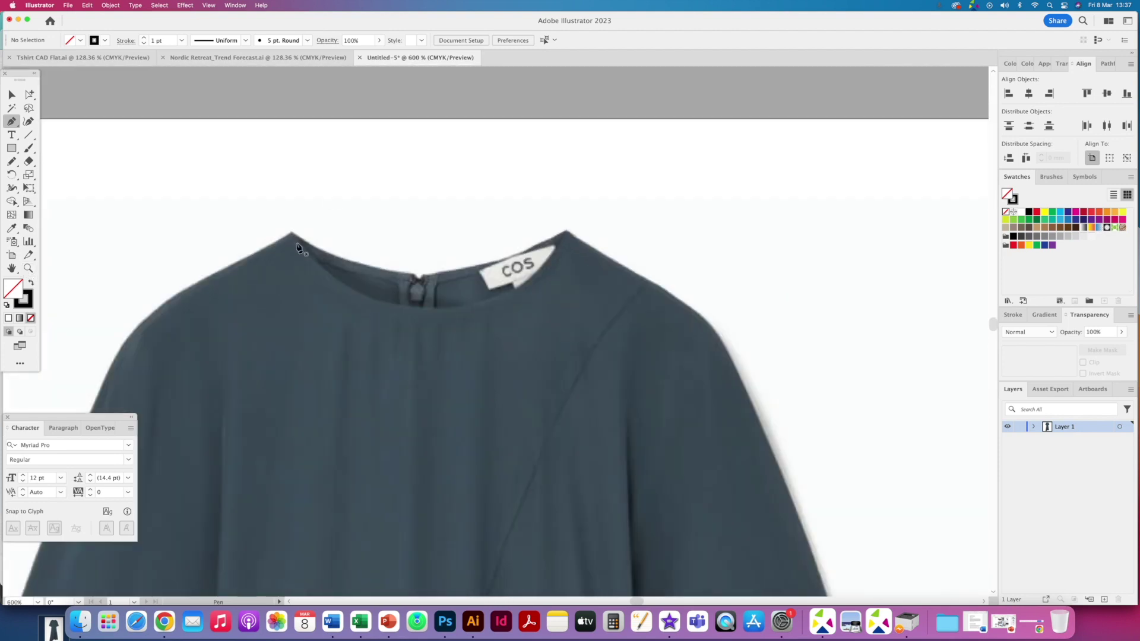
pyautogui.press('super')
pyautogui.press('super+0')
# Show the rulers and place a vertical guide along the dress's centre at about 148 mm.
pyautogui.press('super+r')
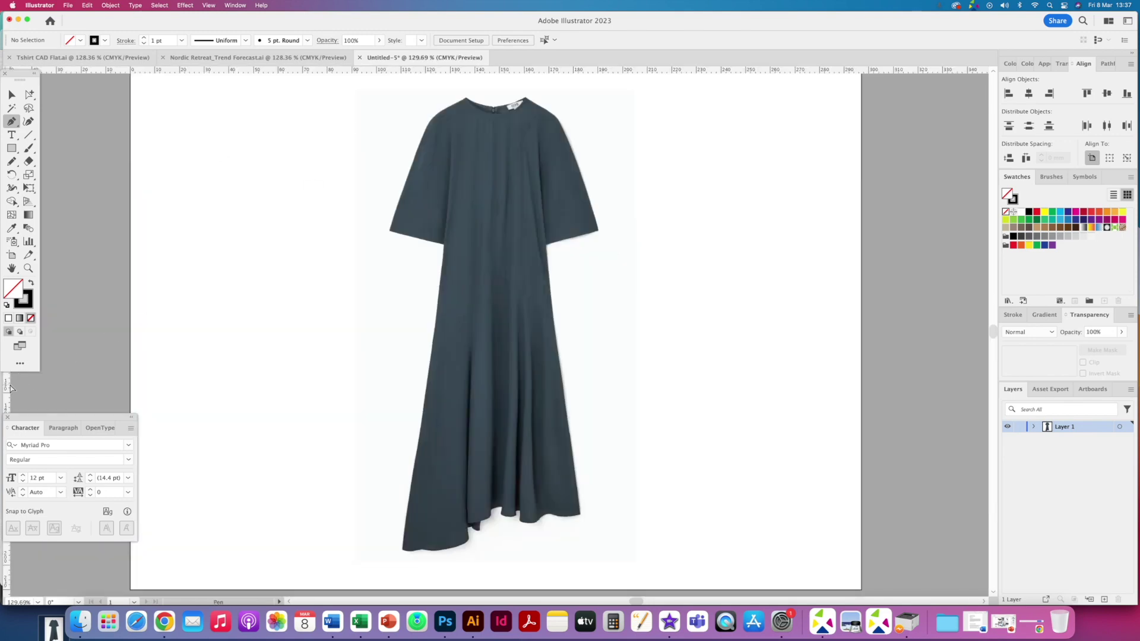
pyautogui.press('super')
pyautogui.moveTo(12, 384); pyautogui.dragTo(495, 308)
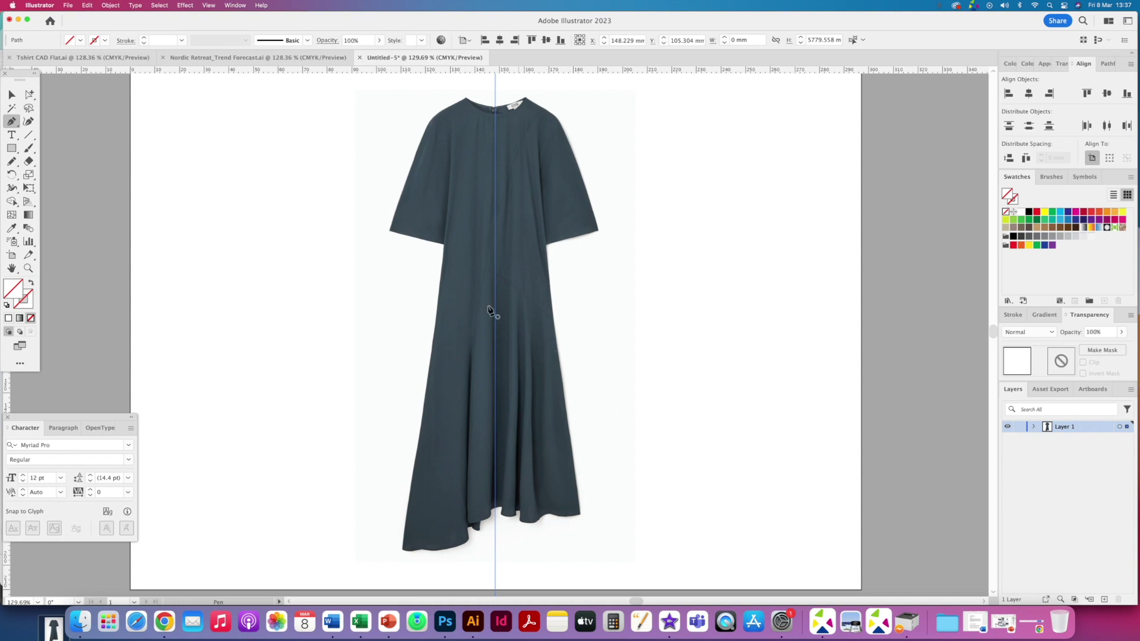
# Nudge the dress photo so its back closure lines up with the vertical guide, and lock the photo.
pyautogui.click(28, 269)
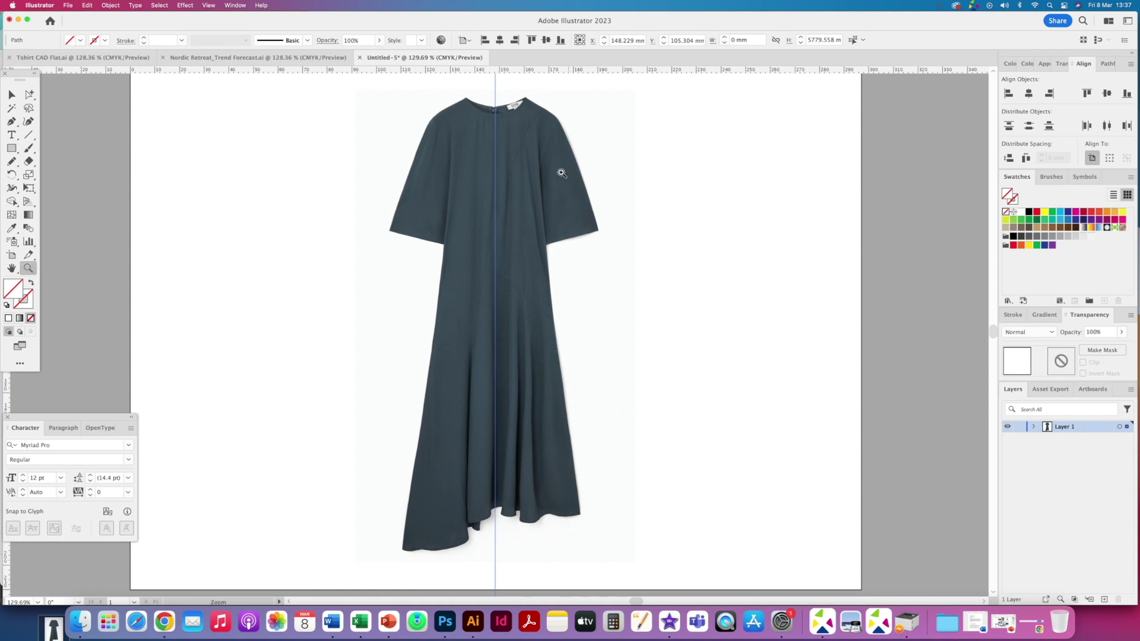
pyautogui.moveTo(487, 157); pyautogui.dragTo(534, 347)
pyautogui.click(11, 94)
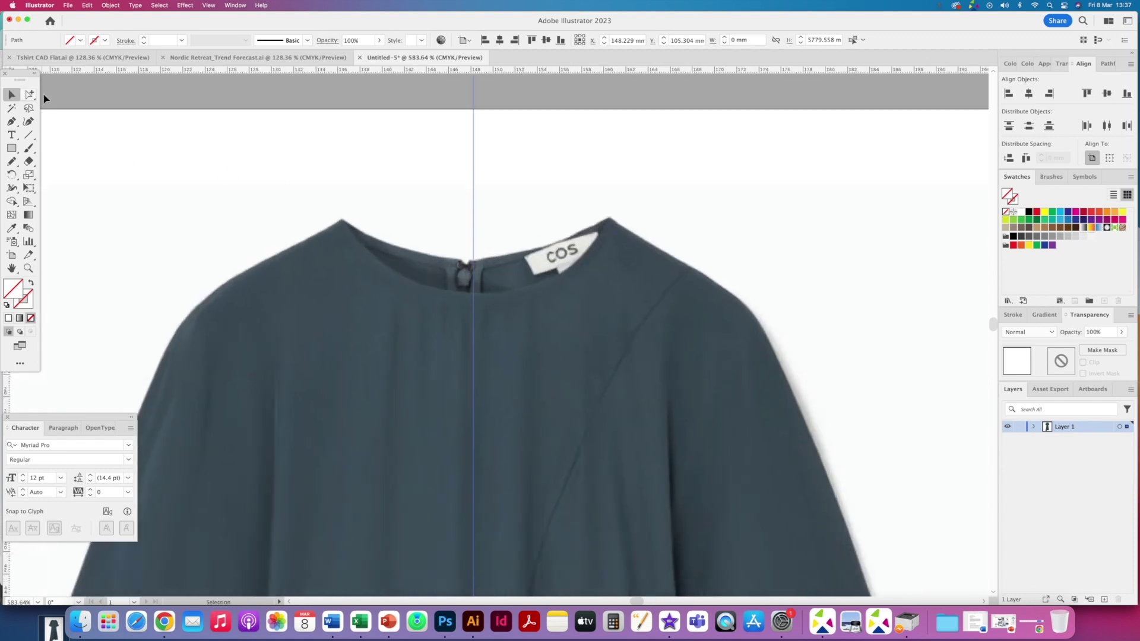
pyautogui.moveTo(451, 209); pyautogui.dragTo(458, 208)
pyautogui.press('super+2')
# Trace half of the front neckline as a curve from the centre guide to the neck point, and show the stroke settings.
pyautogui.press('p')
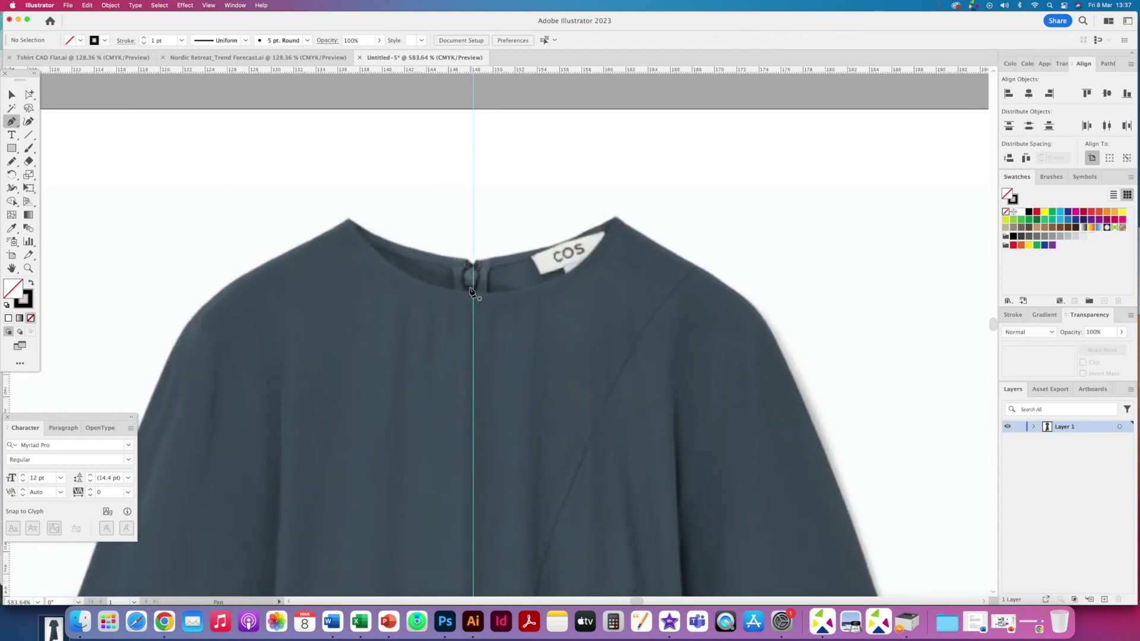
pyautogui.click(470, 292)
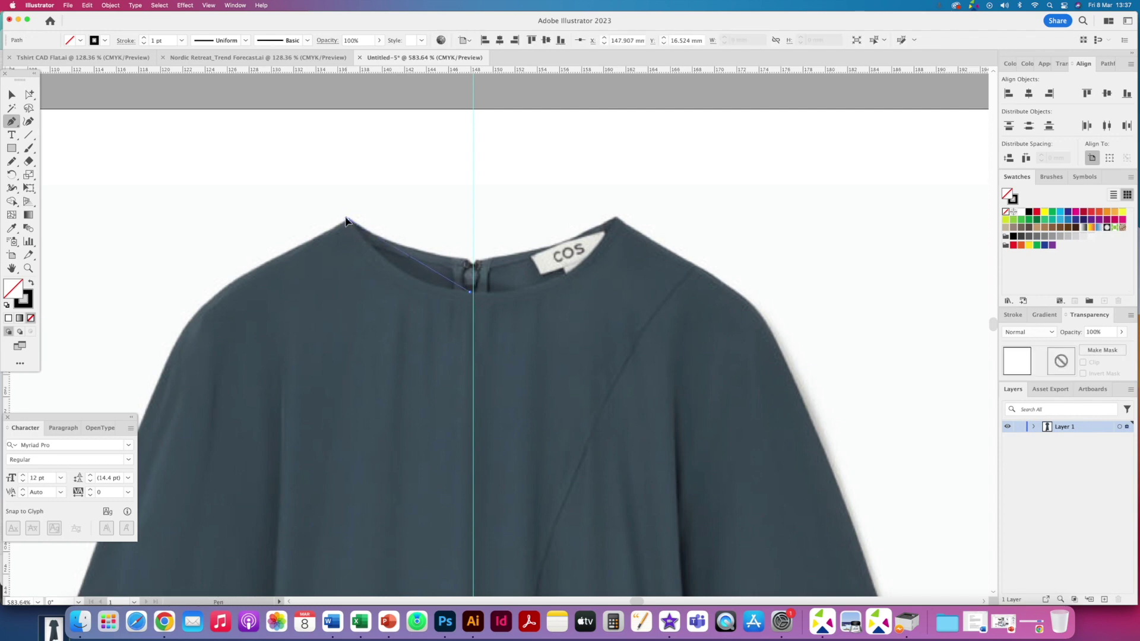
pyautogui.moveTo(348, 220); pyautogui.dragTo(312, 143)
pyautogui.moveTo(313, 147); pyautogui.dragTo(313, 148)
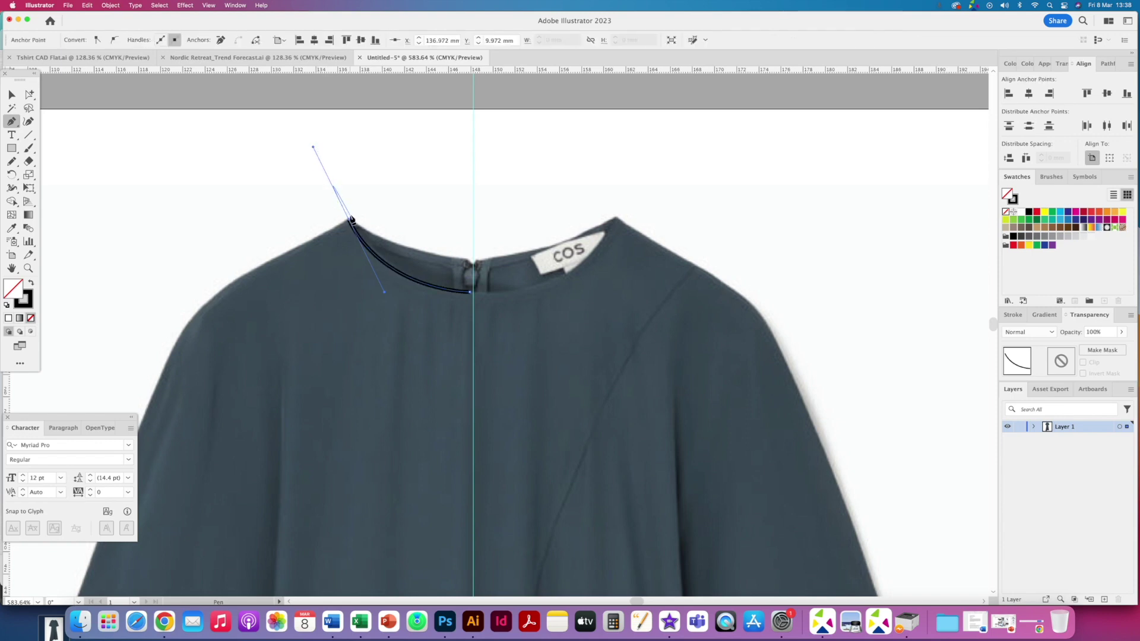
pyautogui.click(1013, 315)
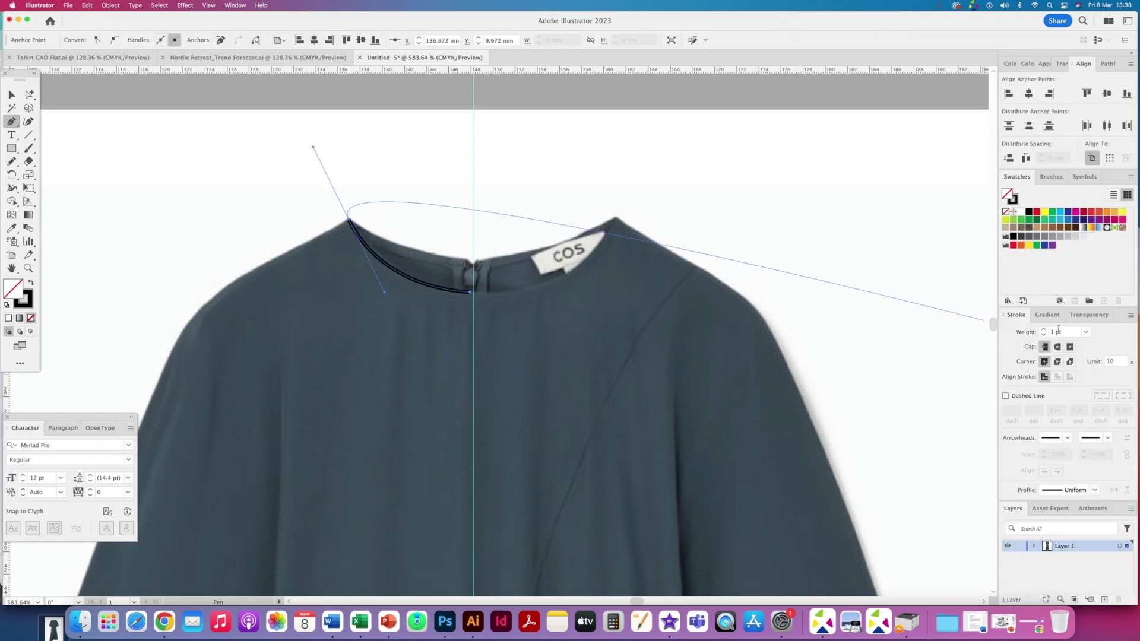
# Remove the outgoing handle at the neck point and continue the path along the shoulder and over its curve to the sleeve.
pyautogui.click(12, 95)
pyautogui.press('space')
pyautogui.moveTo(318, 232); pyautogui.dragTo(416, 189)
pyautogui.click(12, 121)
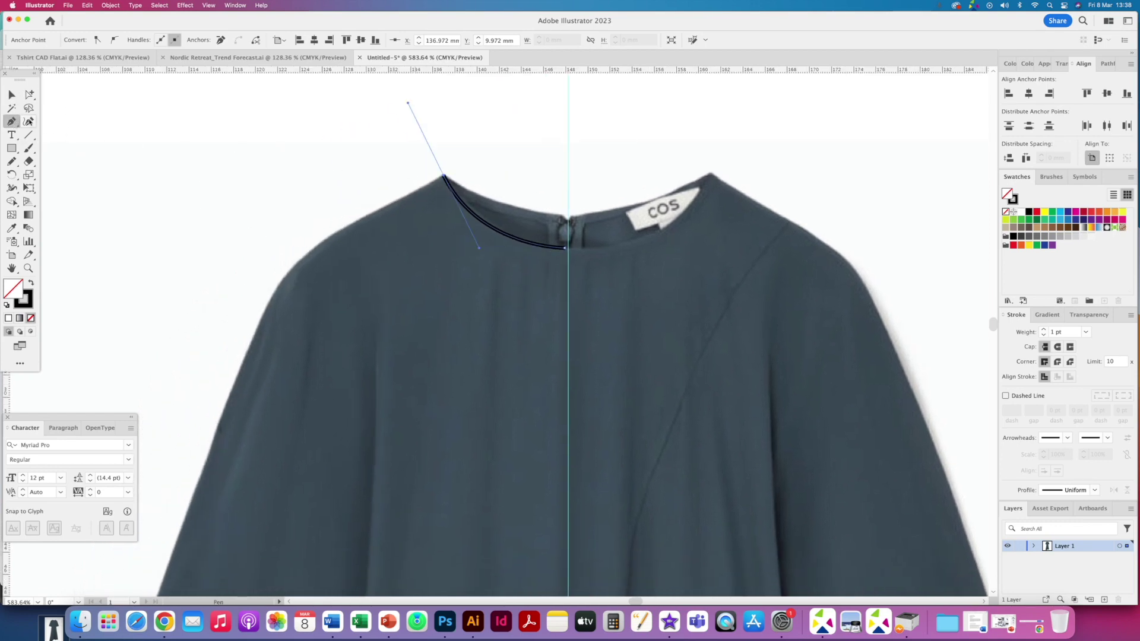
pyautogui.click(444, 178)
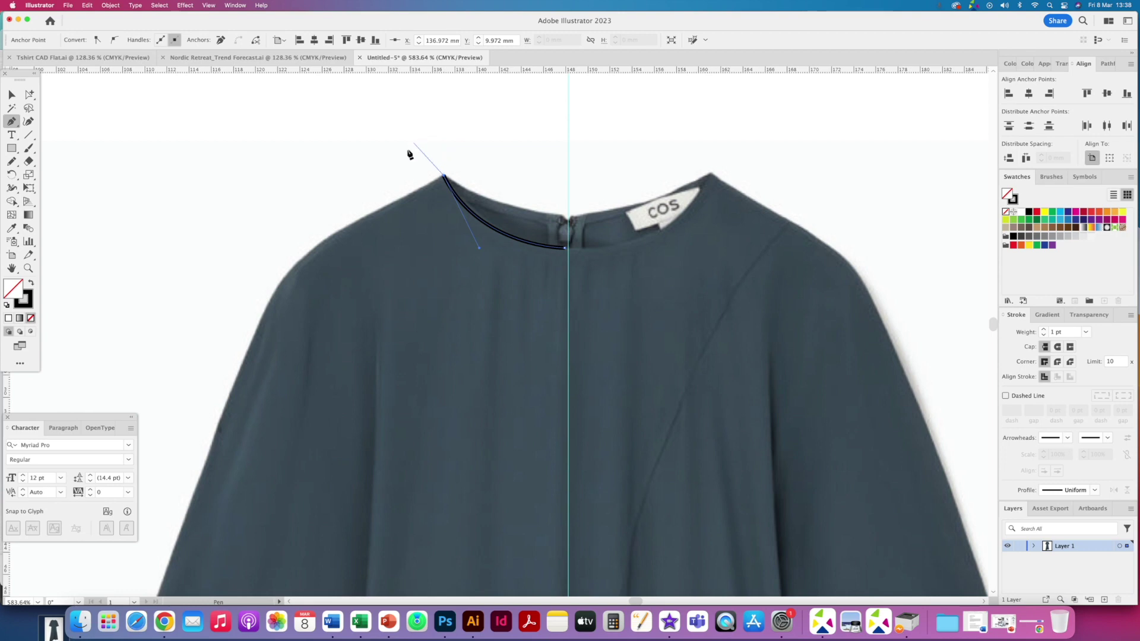
pyautogui.click(378, 211)
pyautogui.moveTo(284, 279); pyautogui.dragTo(259, 315)
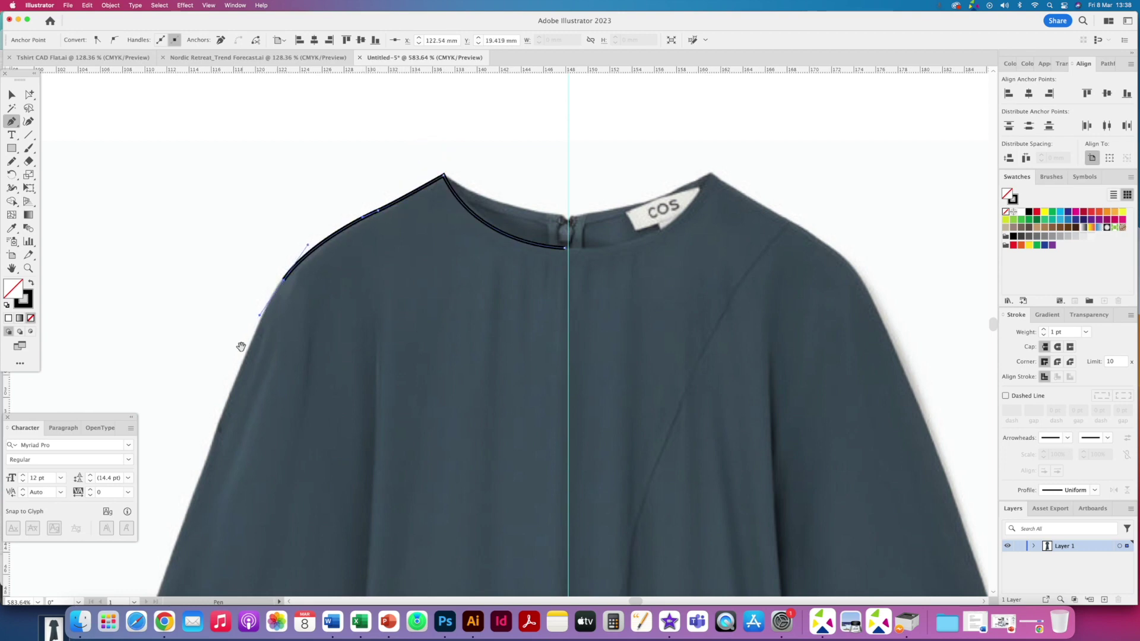
# Continue the outline down the sleeve's outer edge with a curve segment to the cuff corner.
pyautogui.scroll(-5, 241, 344)
pyautogui.hscroll(-3, 241, 344)
pyautogui.press('super+minus')
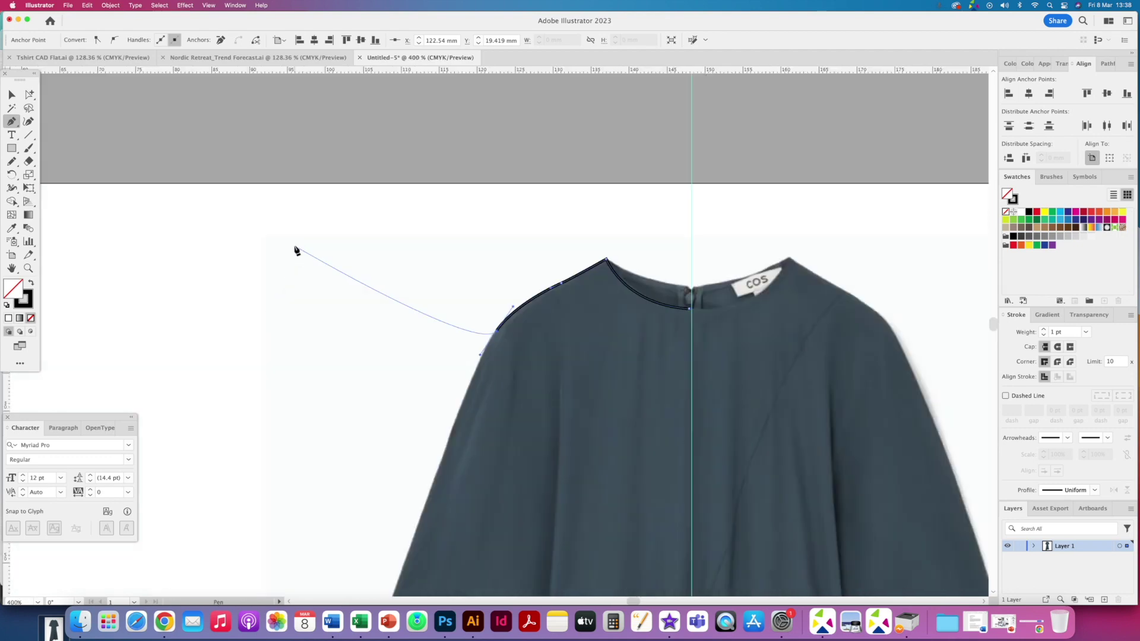
pyautogui.moveTo(421, 396); pyautogui.dragTo(317, 265)
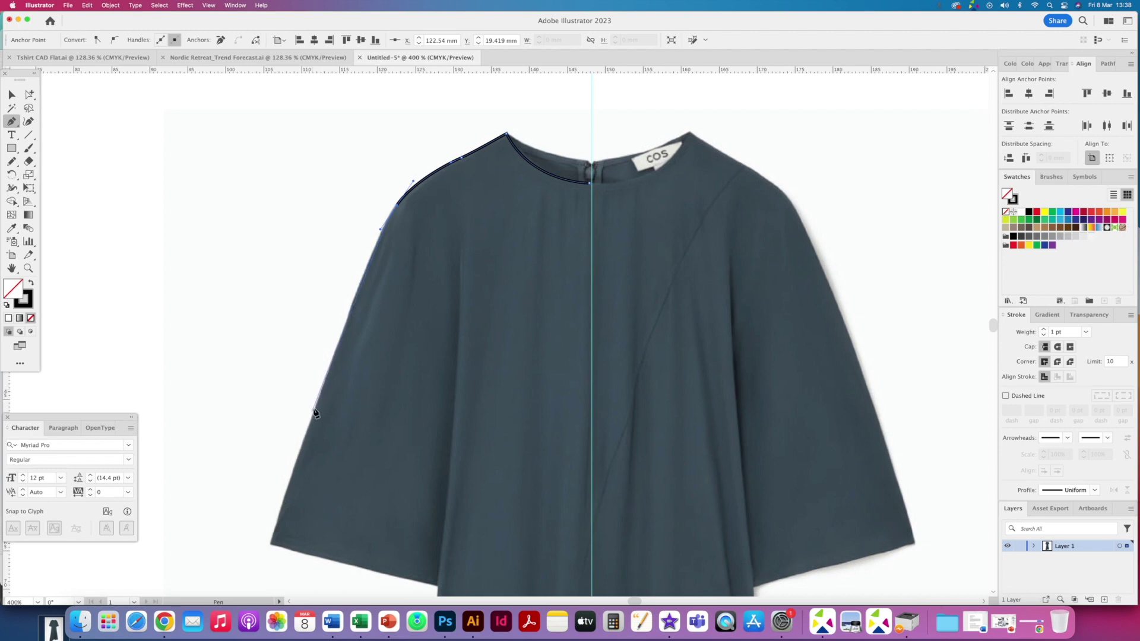
pyautogui.scroll(-3, 312, 416)
pyautogui.click(282, 465)
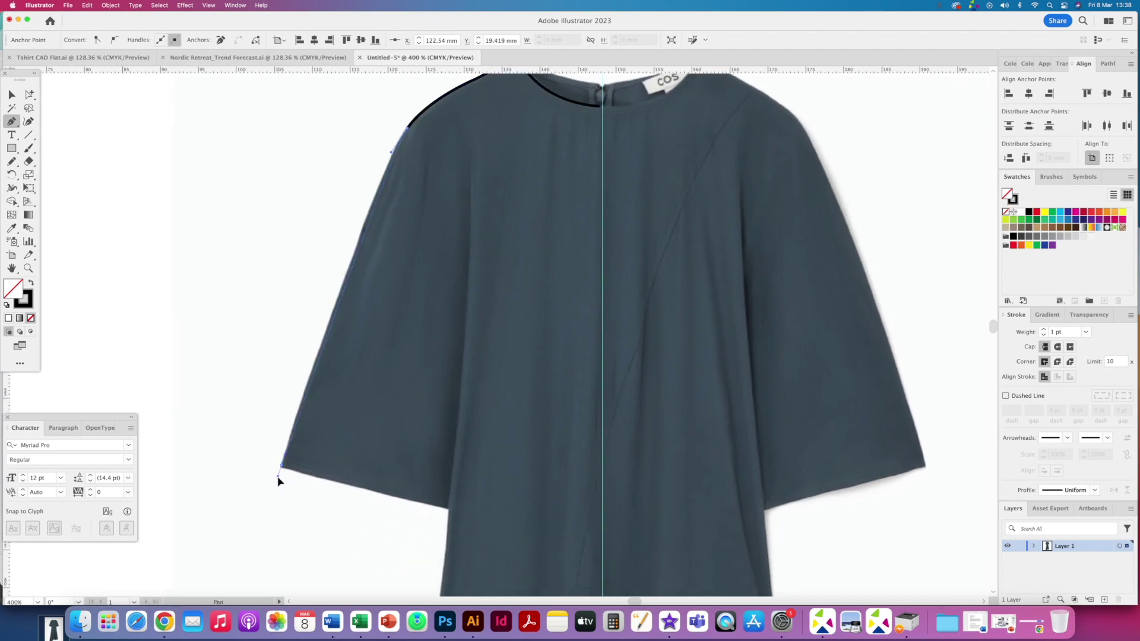
pyautogui.click(260, 532)
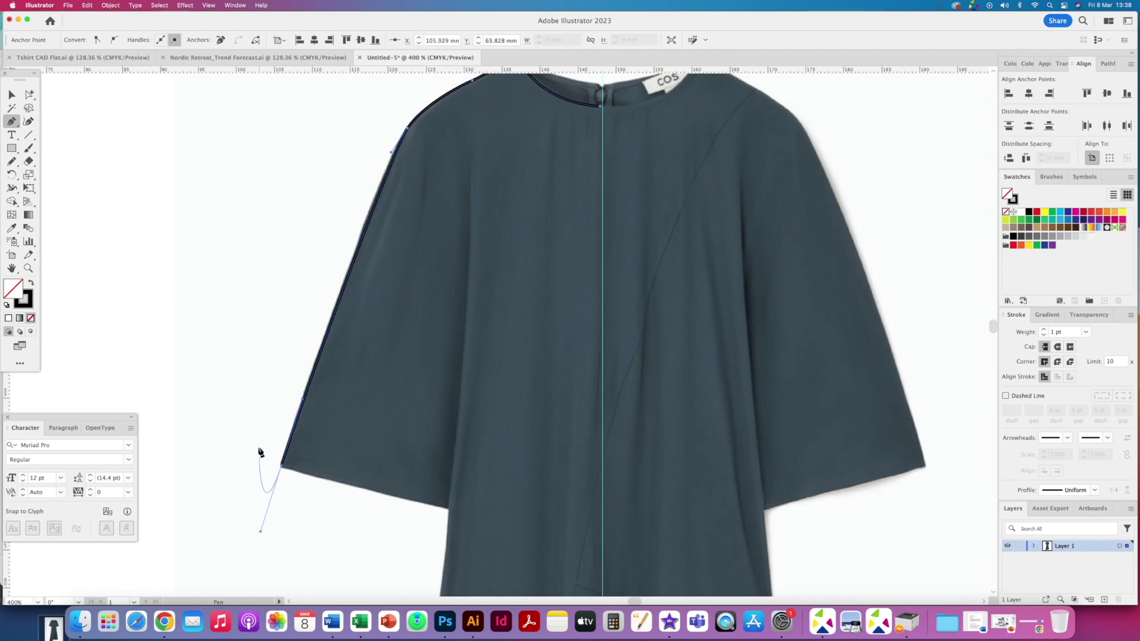
# Adjust the curve handles of the outer sleeve segment with Direct Selection so it follows the sleeve edge.
pyautogui.click(30, 96)
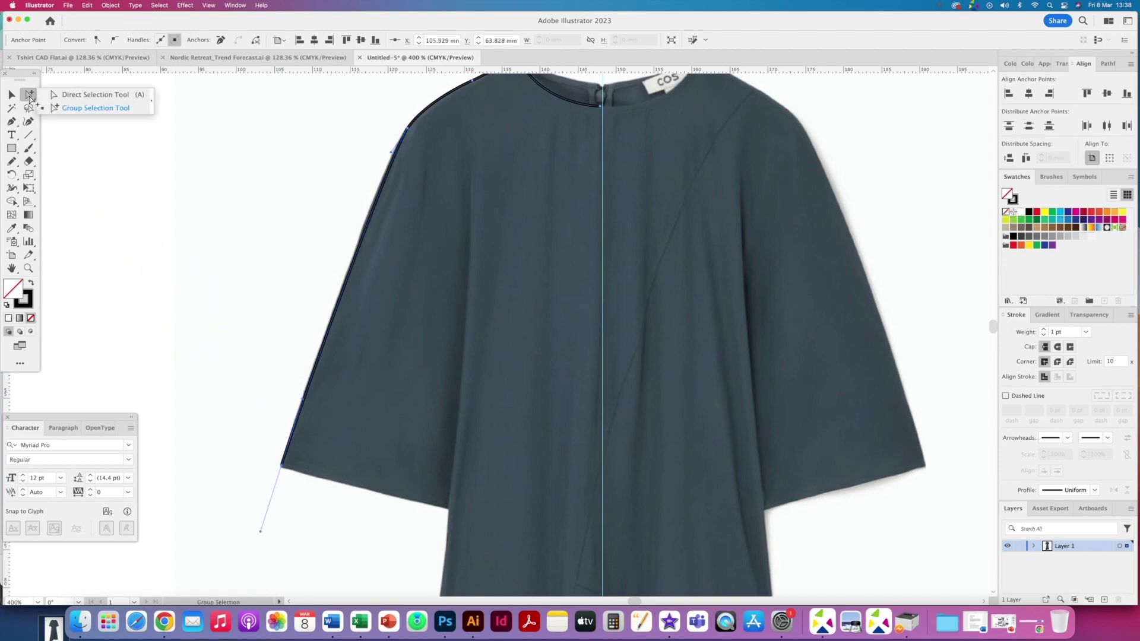
pyautogui.click(67, 96)
pyautogui.scroll(1, 305, 351)
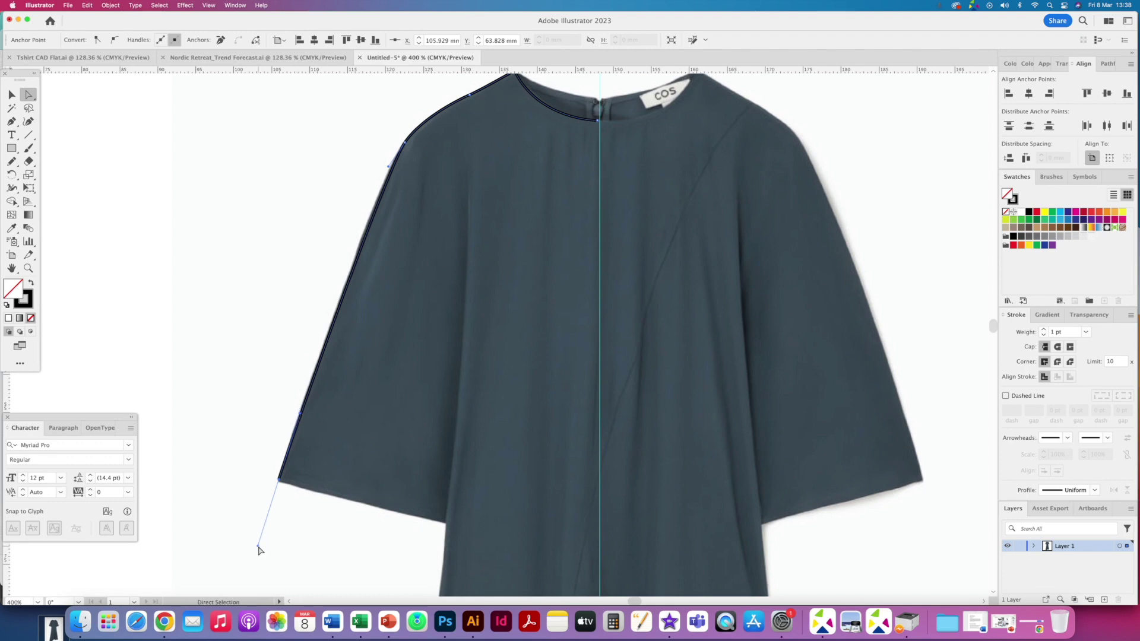
pyautogui.moveTo(302, 418); pyautogui.dragTo(323, 330)
pyautogui.click(388, 170)
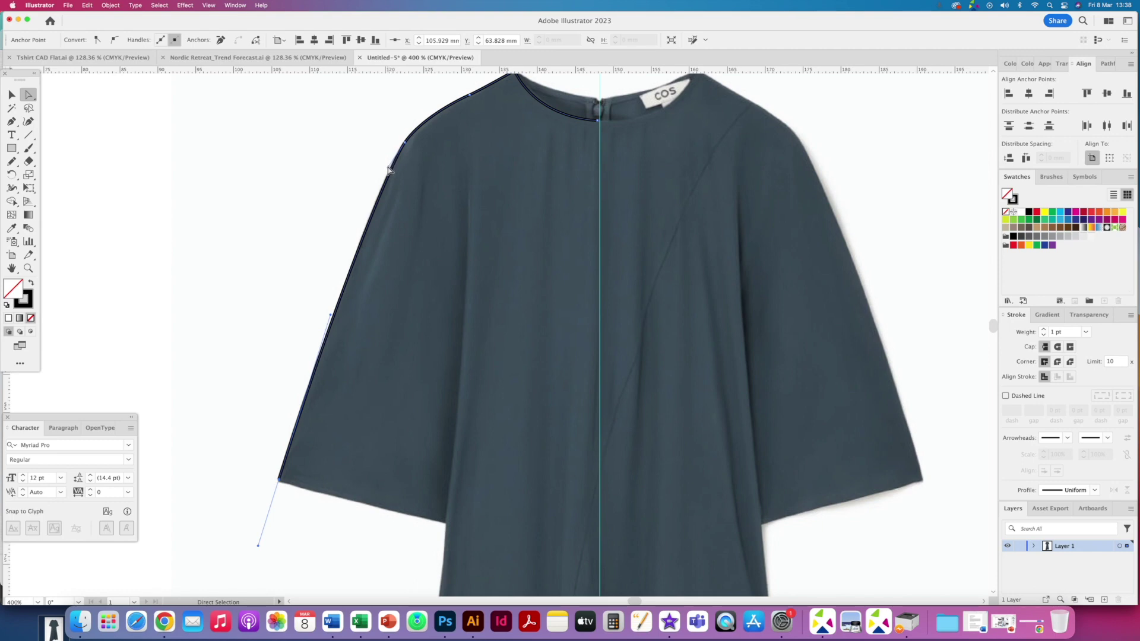
pyautogui.moveTo(388, 168); pyautogui.dragTo(384, 175)
# Try to trace the sleeve hem as a path starting at the cuff corner, and undo it.
pyautogui.click(11, 122)
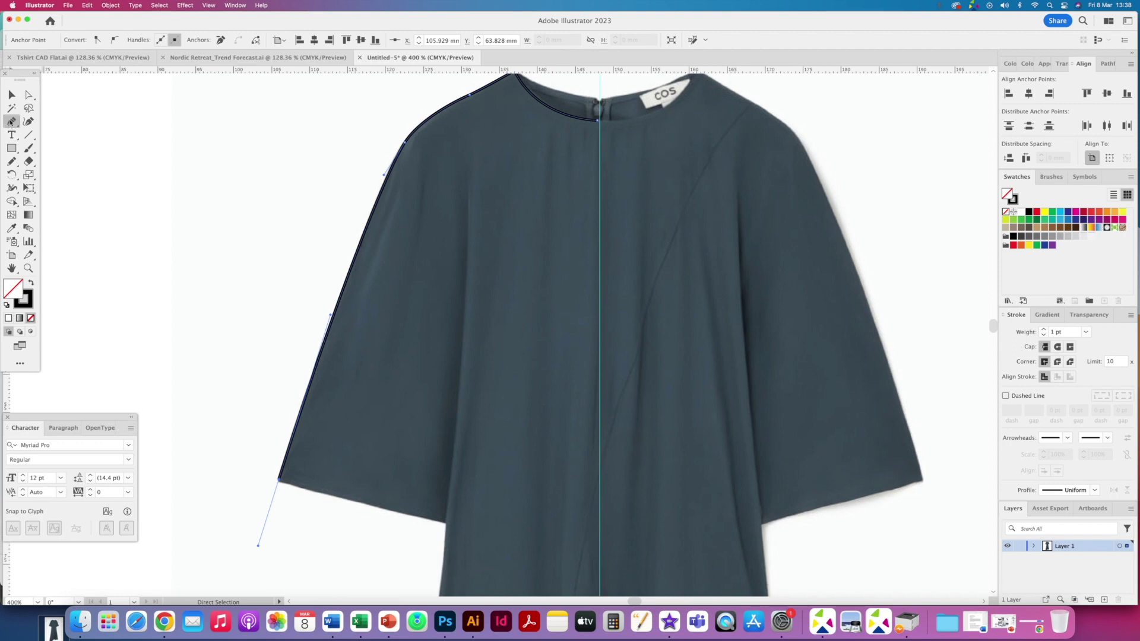
pyautogui.click(279, 480)
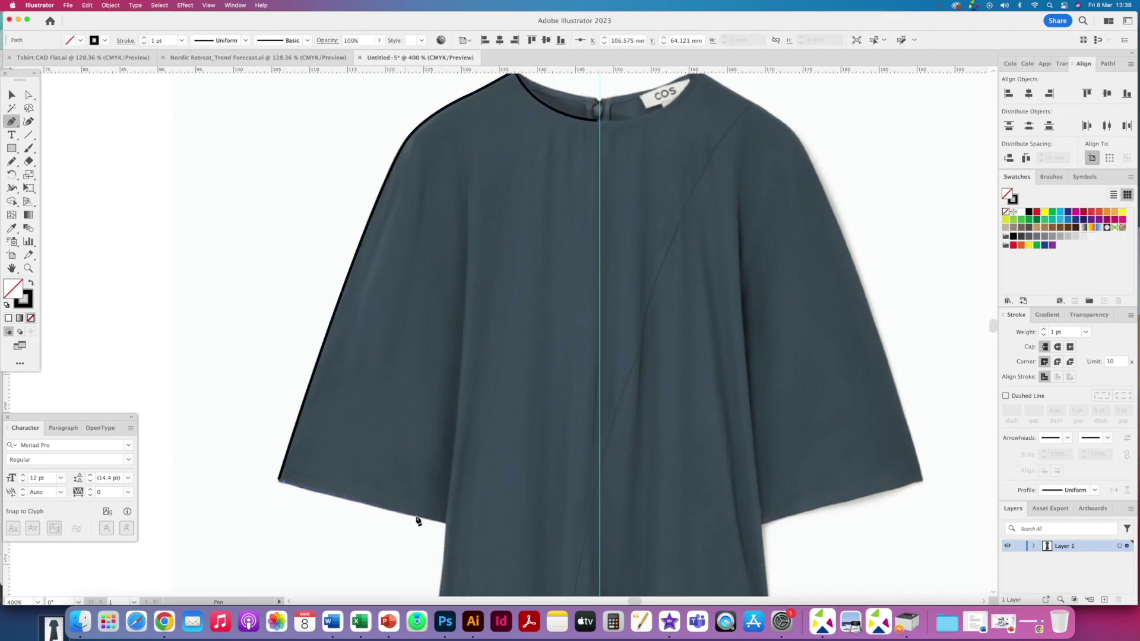
pyautogui.click(429, 518)
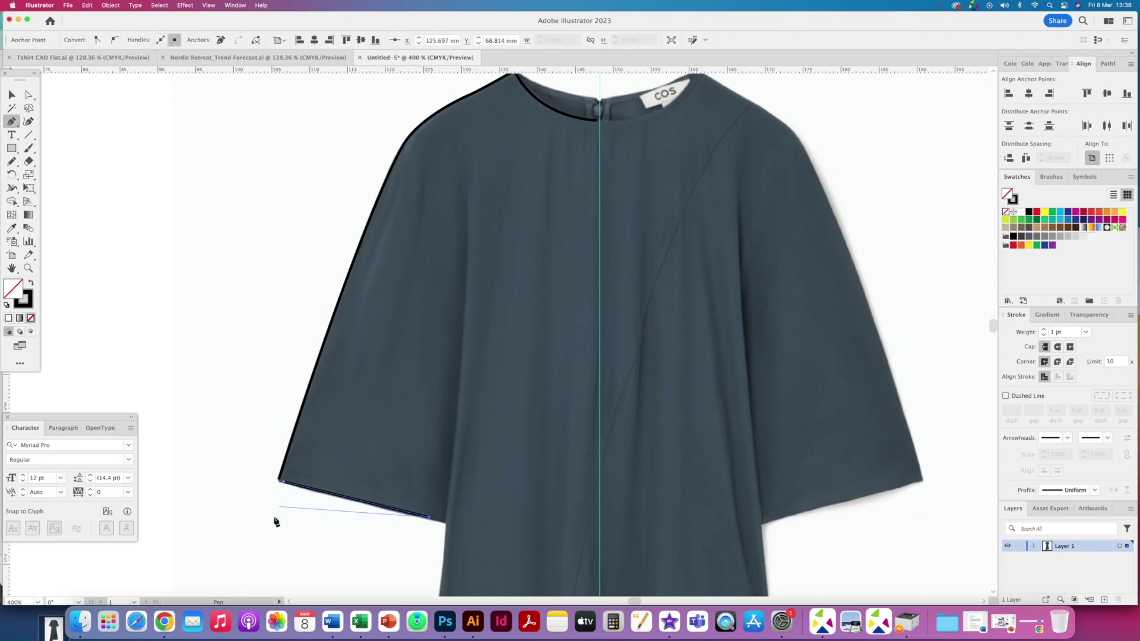
pyautogui.press('super+z')
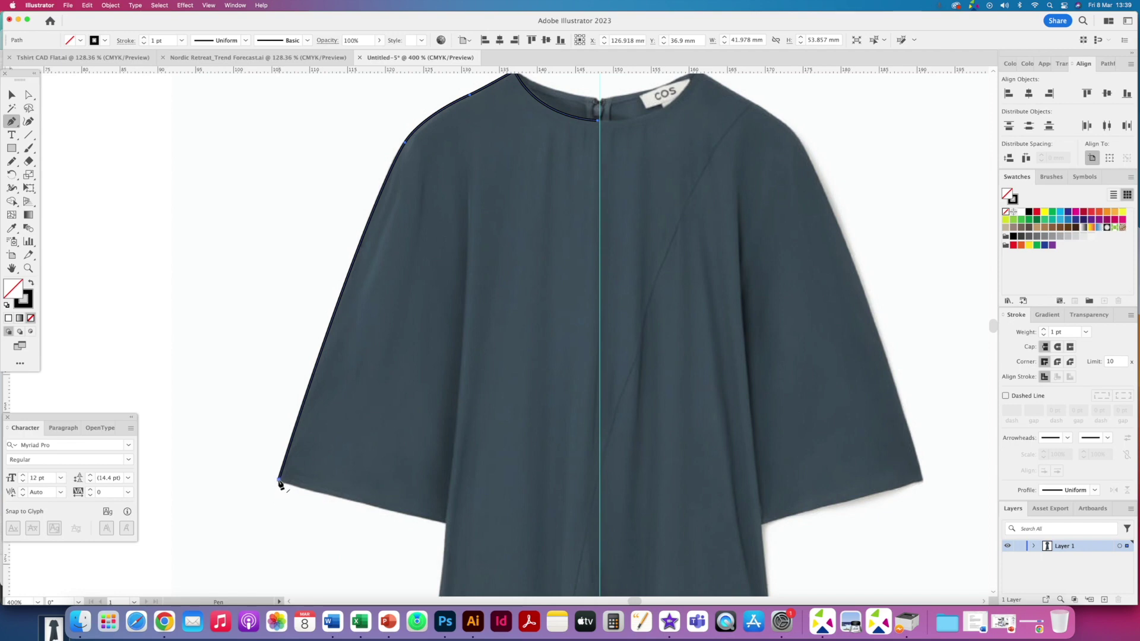
# Continue the outline along the sleeve hem from the cuff corner to where it meets the dress body.
pyautogui.click(279, 481)
pyautogui.keyDown('super'); pyautogui.click(287, 487); pyautogui.keyUp('super')
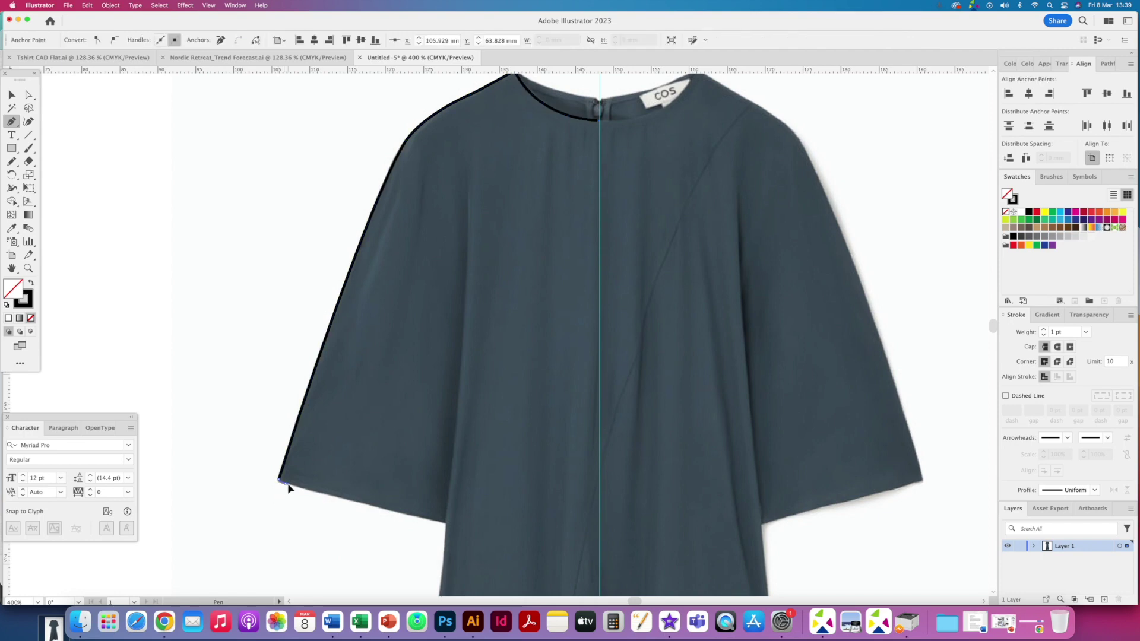
pyautogui.click(281, 481)
pyautogui.click(446, 523)
# Continue the outline with the Pen tool down the dress's side seam from the sleeve hem junction to the skirt's hem corner.
pyautogui.scroll(-10, 386, 357)
pyautogui.hscroll(3, 386, 357)
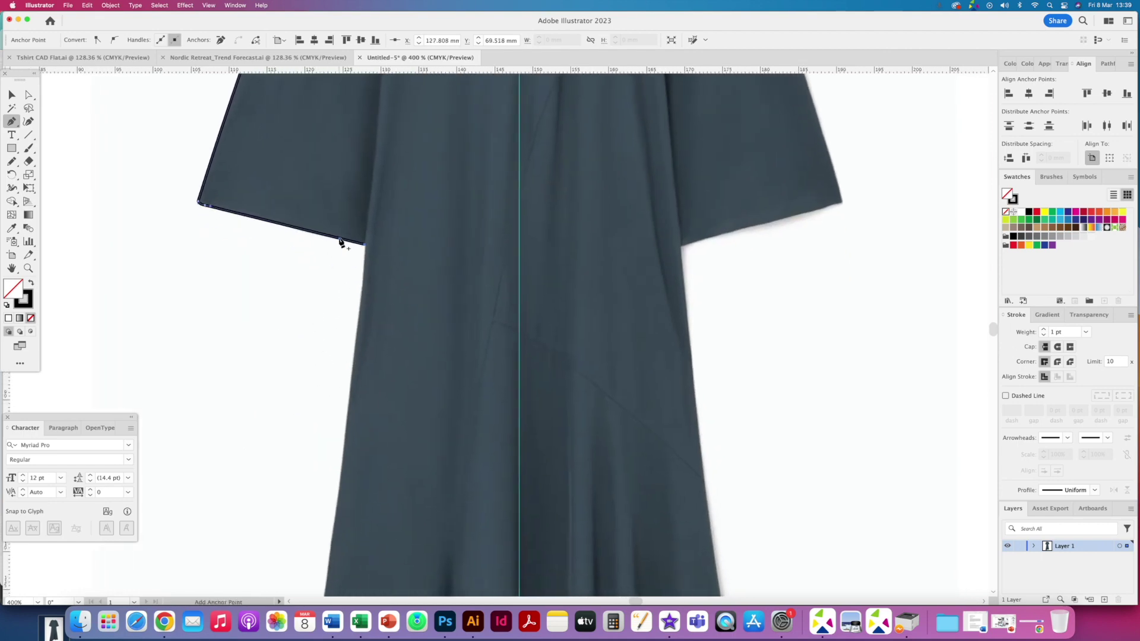
pyautogui.press('super+minus')
pyautogui.moveTo(429, 418); pyautogui.dragTo(347, 229)
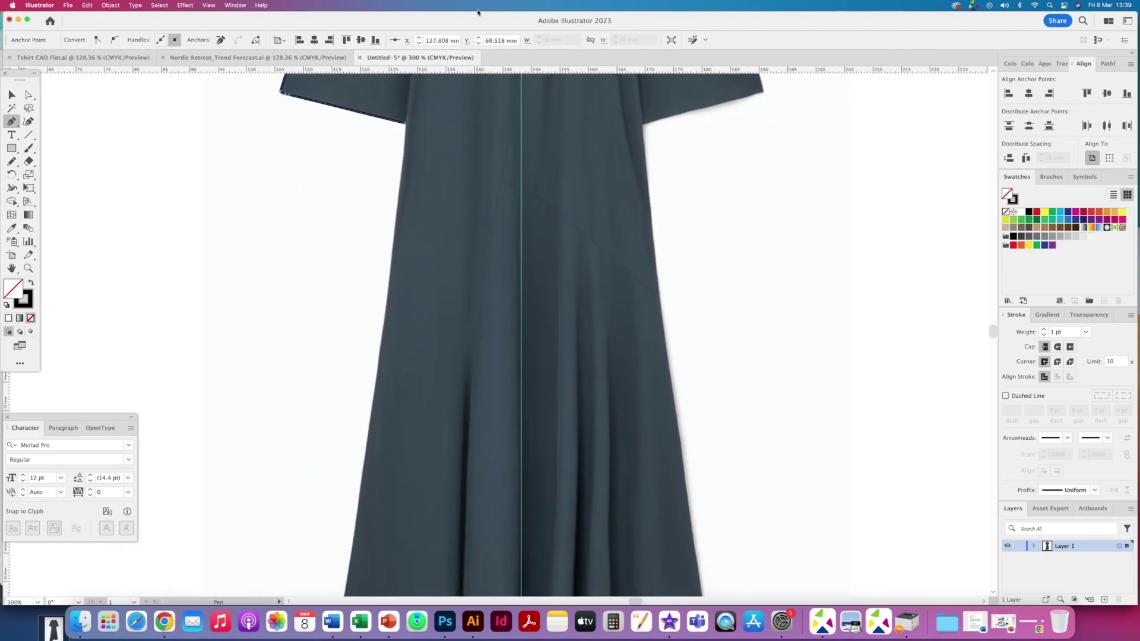
pyautogui.press('super+minus')
pyautogui.moveTo(438, 404); pyautogui.dragTo(374, 234)
pyautogui.moveTo(388, 399); pyautogui.dragTo(392, 331)
pyautogui.moveTo(393, 373); pyautogui.dragTo(382, 464)
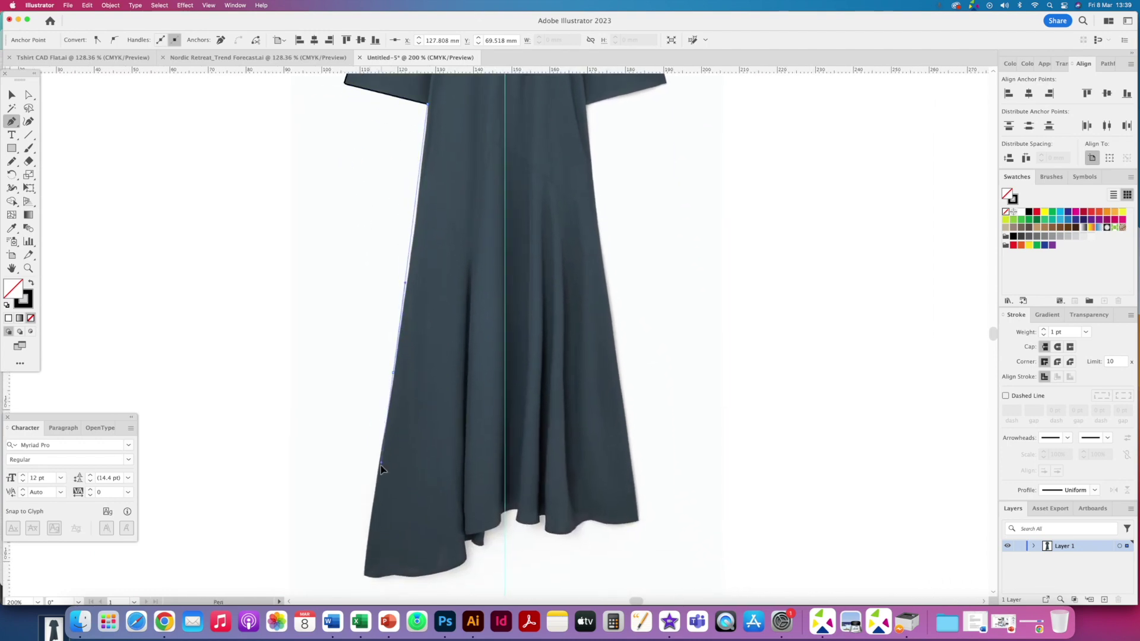
pyautogui.click(369, 518)
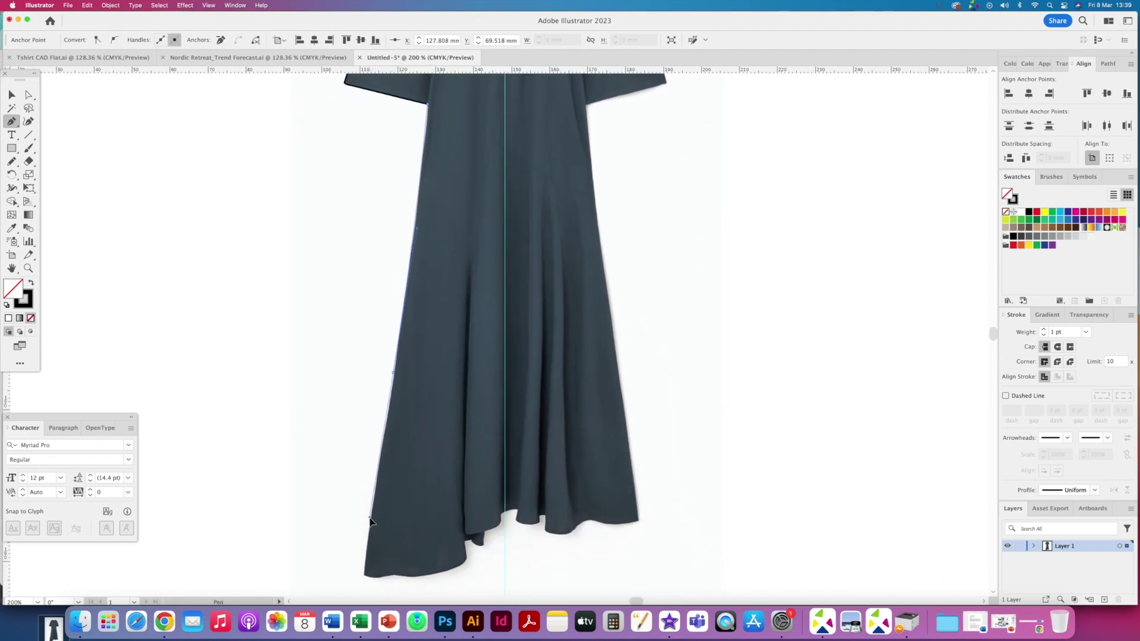
pyautogui.click(365, 574)
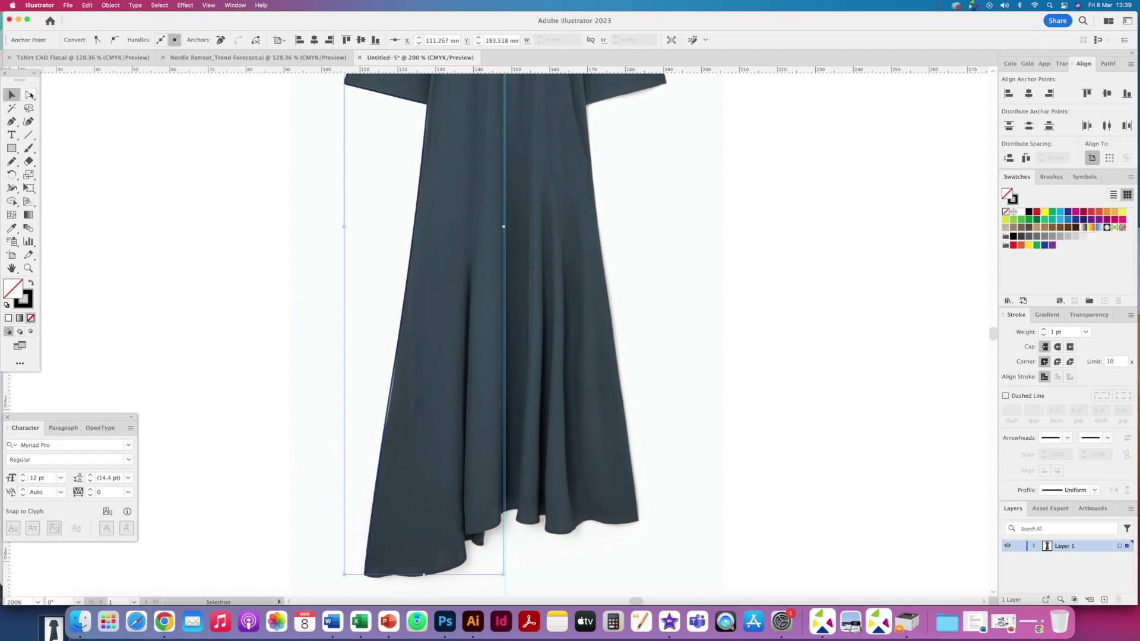
# Hide the dress photo to check the traced half outline on its own.
pyautogui.scroll(3, 356, 297)
pyautogui.click(436, 355)
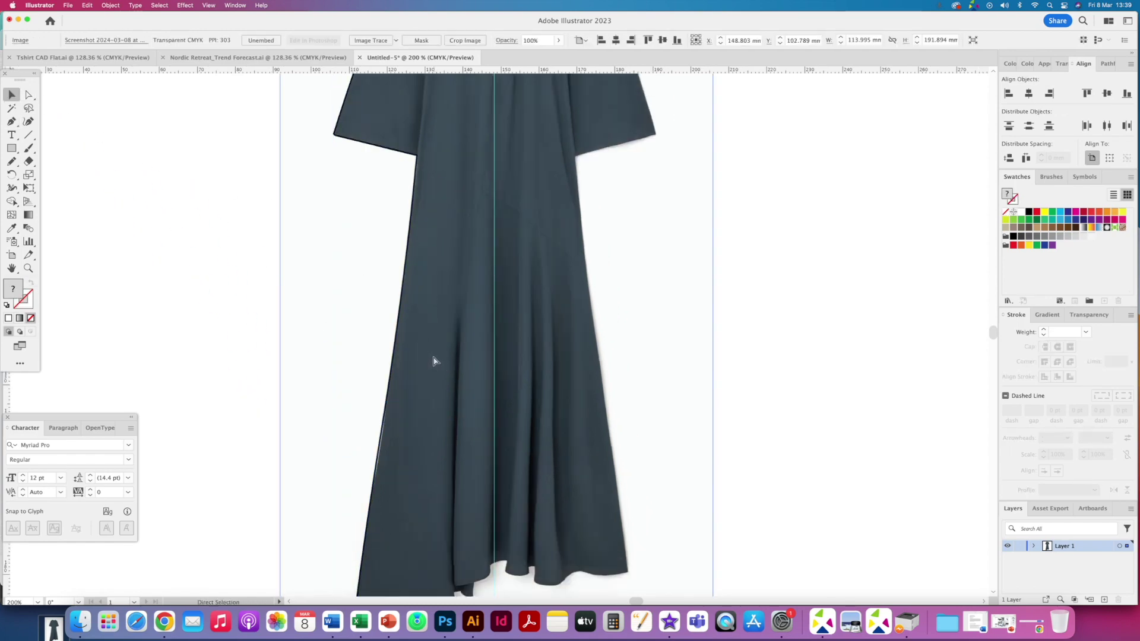
pyautogui.press('Delete')
pyautogui.hotkey('ctrl', '-')
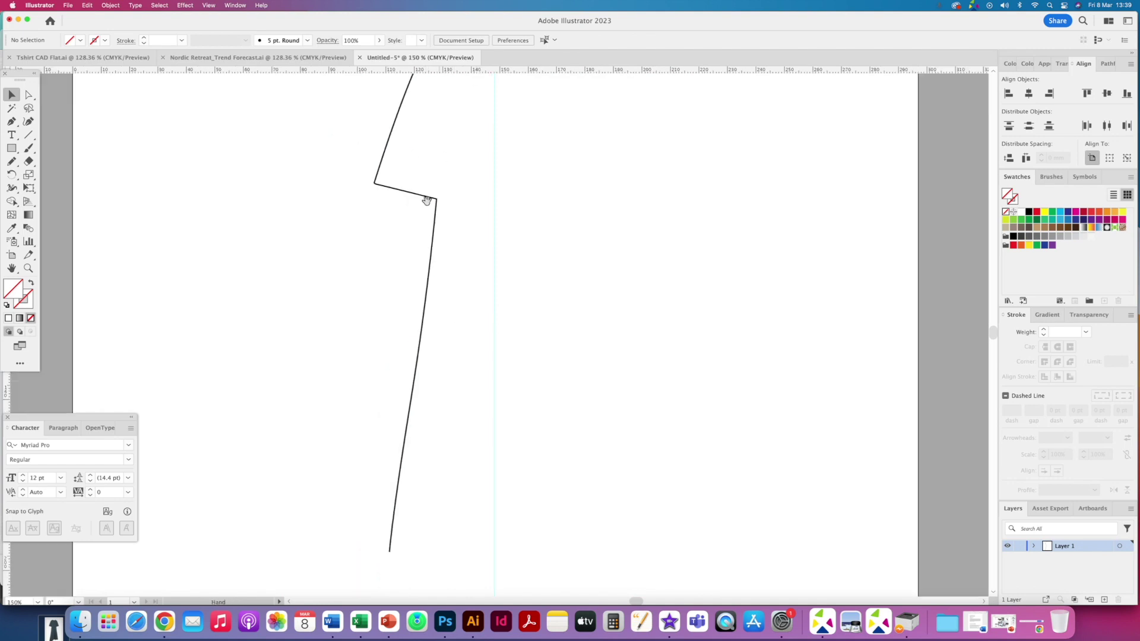
pyautogui.moveTo(427, 196); pyautogui.dragTo(363, 316)
pyautogui.hotkey('ctrl', '-')
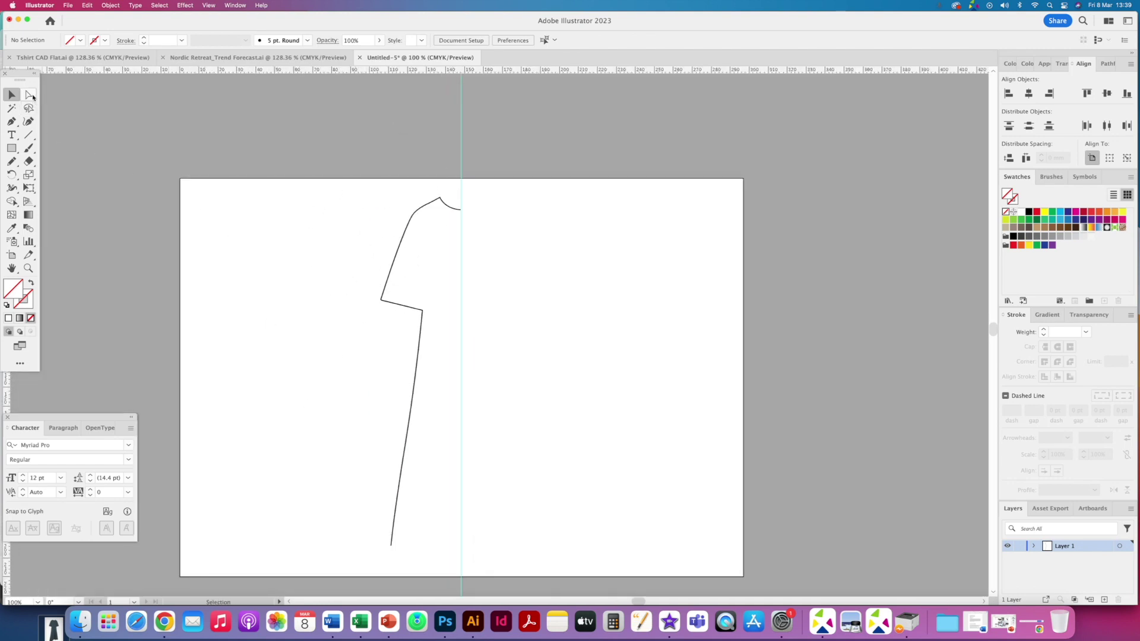
# Inspect the anchor points on the lower side seam, and show the hidden dress photo again.
pyautogui.moveTo(28, 94); pyautogui.dragTo(67, 98)
pyautogui.click(392, 523)
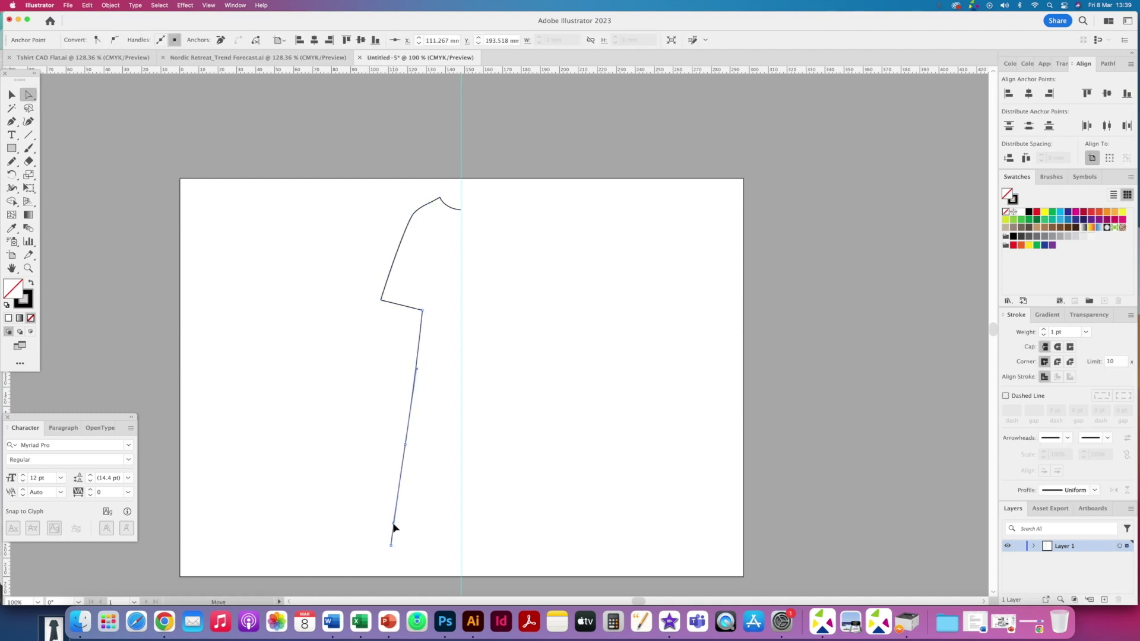
pyautogui.click(12, 94)
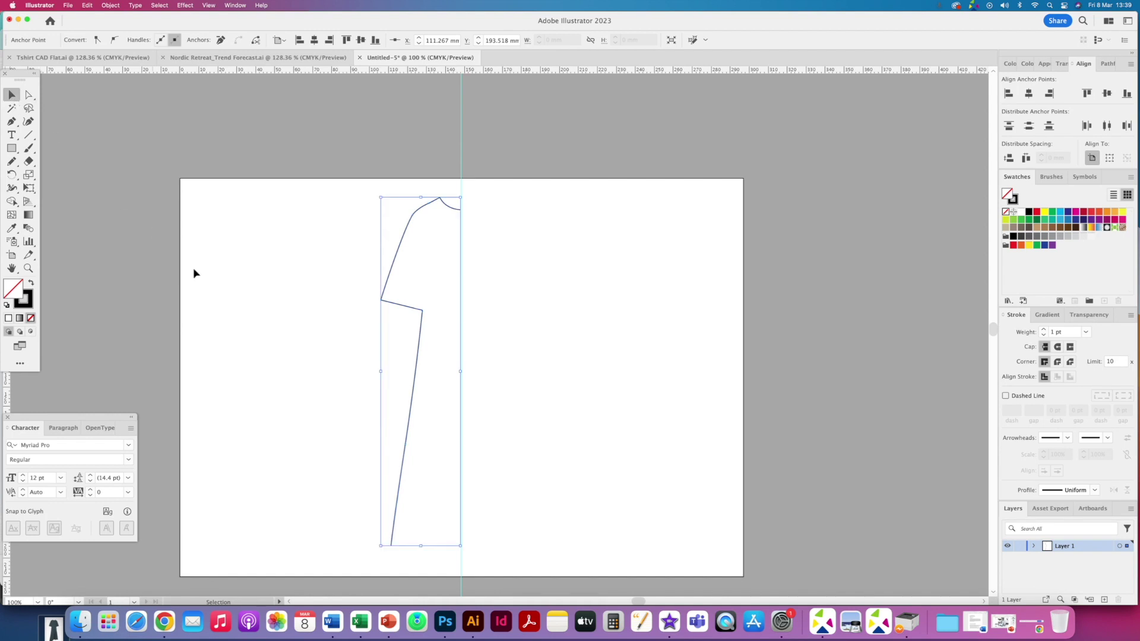
pyautogui.click(280, 387)
pyautogui.press('super+v')
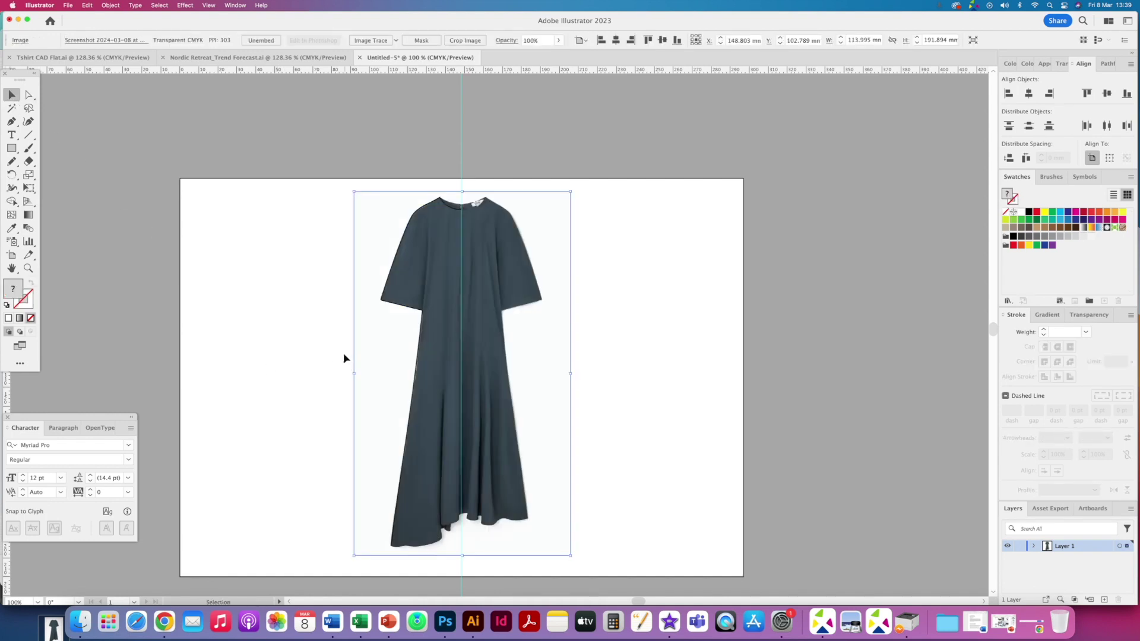
pyautogui.click(344, 356)
# Copy the traced half outline and paste the duplicate in front of the original.
pyautogui.click(383, 305)
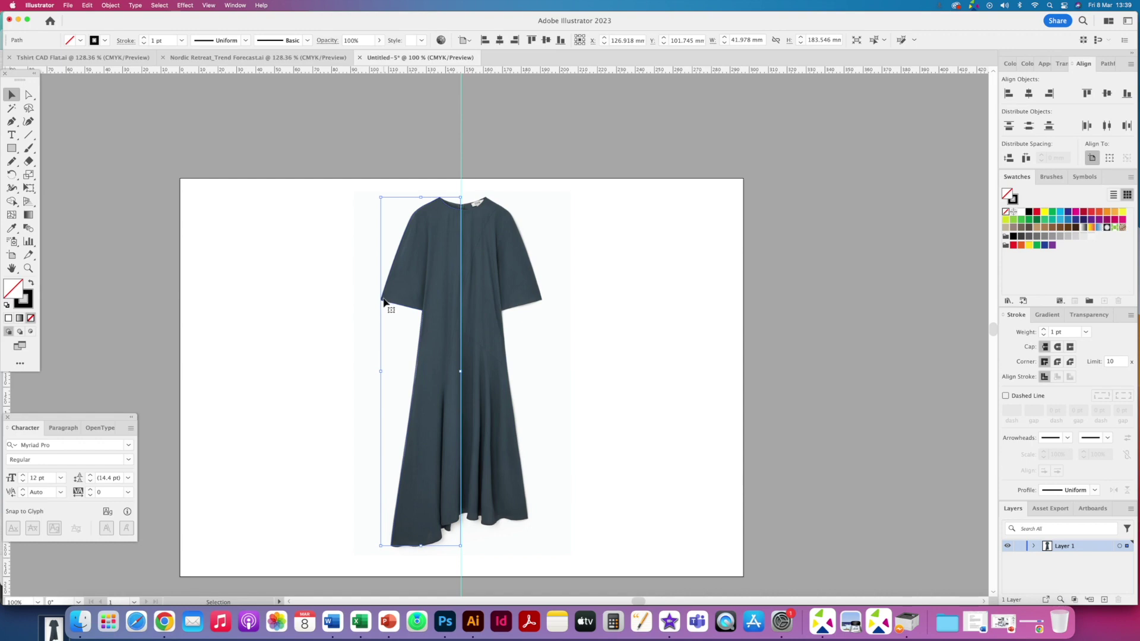
pyautogui.click(87, 6)
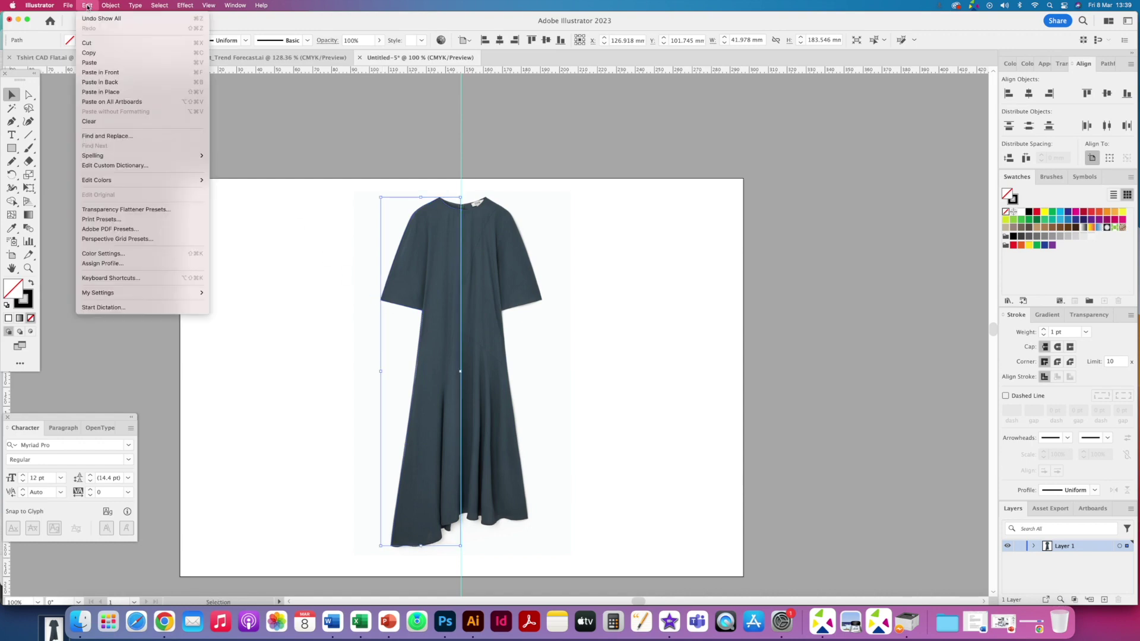
pyautogui.click(88, 54)
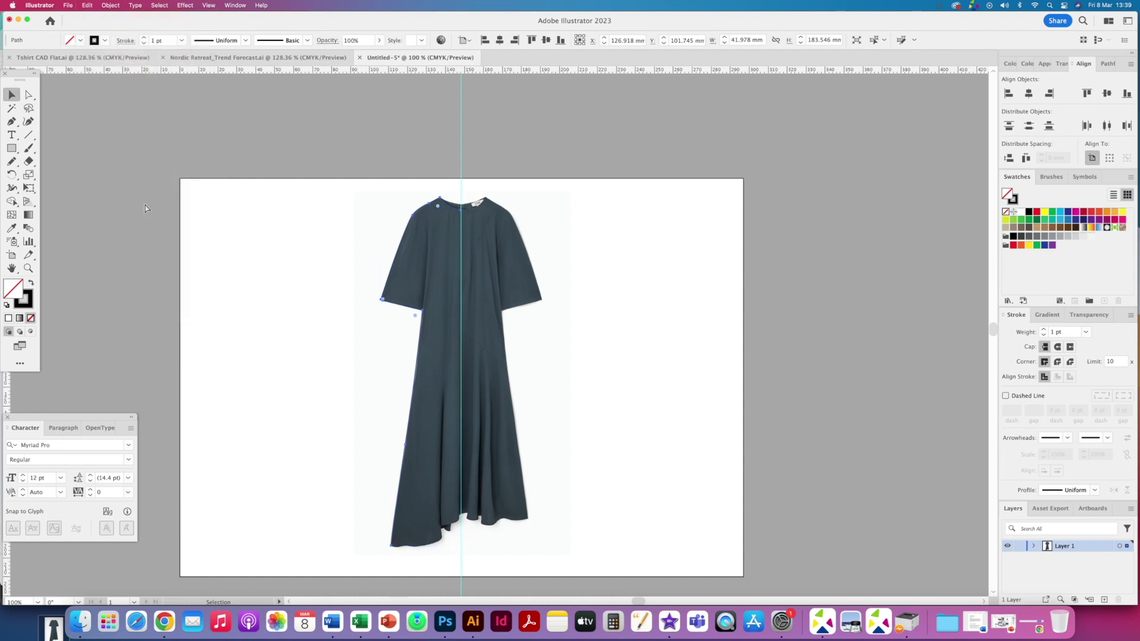
pyautogui.press('a')
pyautogui.press('v')
pyautogui.click(86, 5)
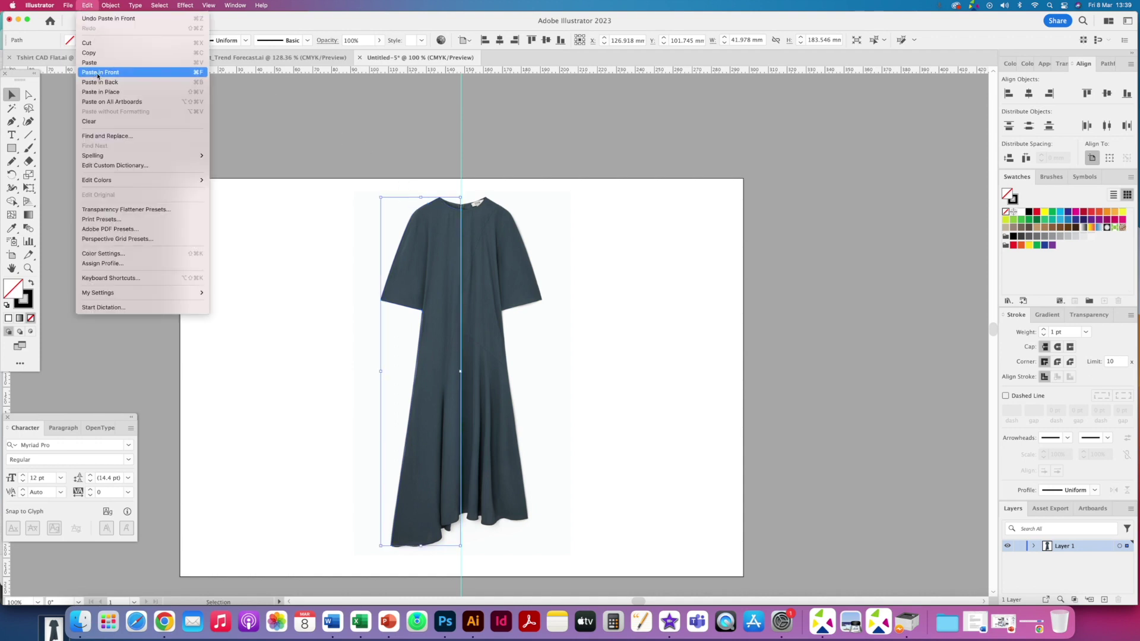
# Reflect the pasted half outline across the vertical axis.
pyautogui.moveTo(111, 11)
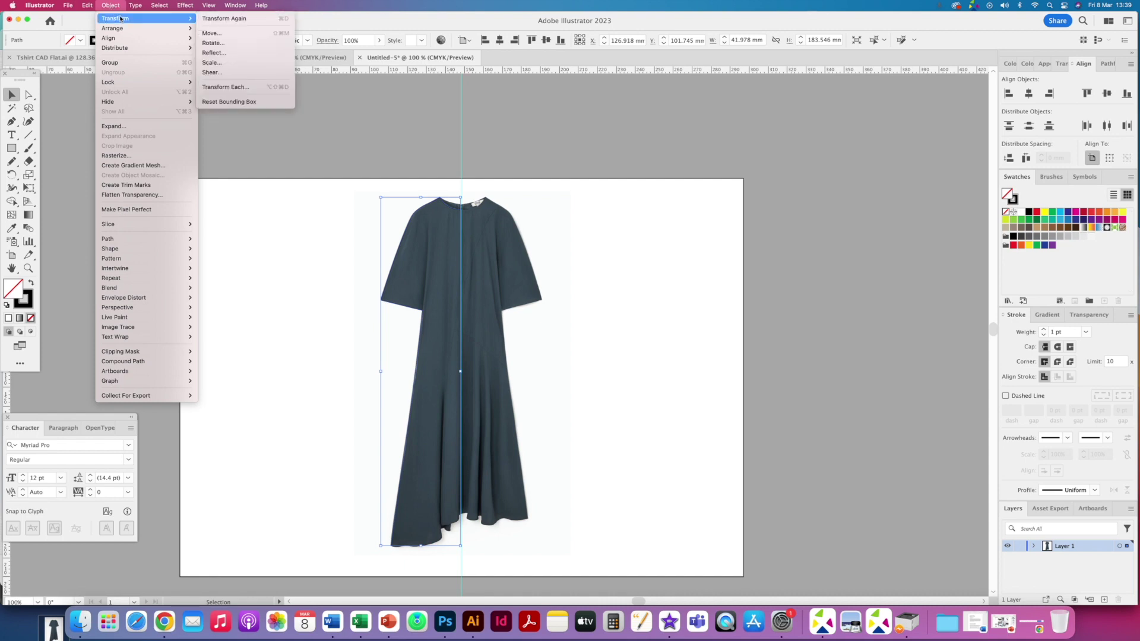
pyautogui.click(223, 51)
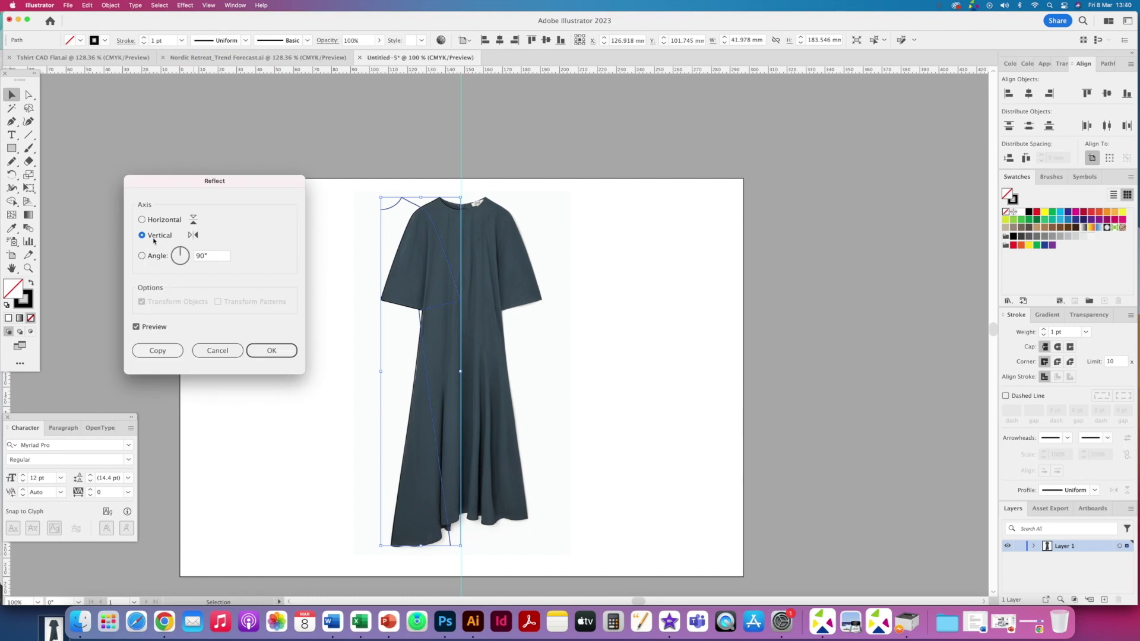
pyautogui.click(256, 354)
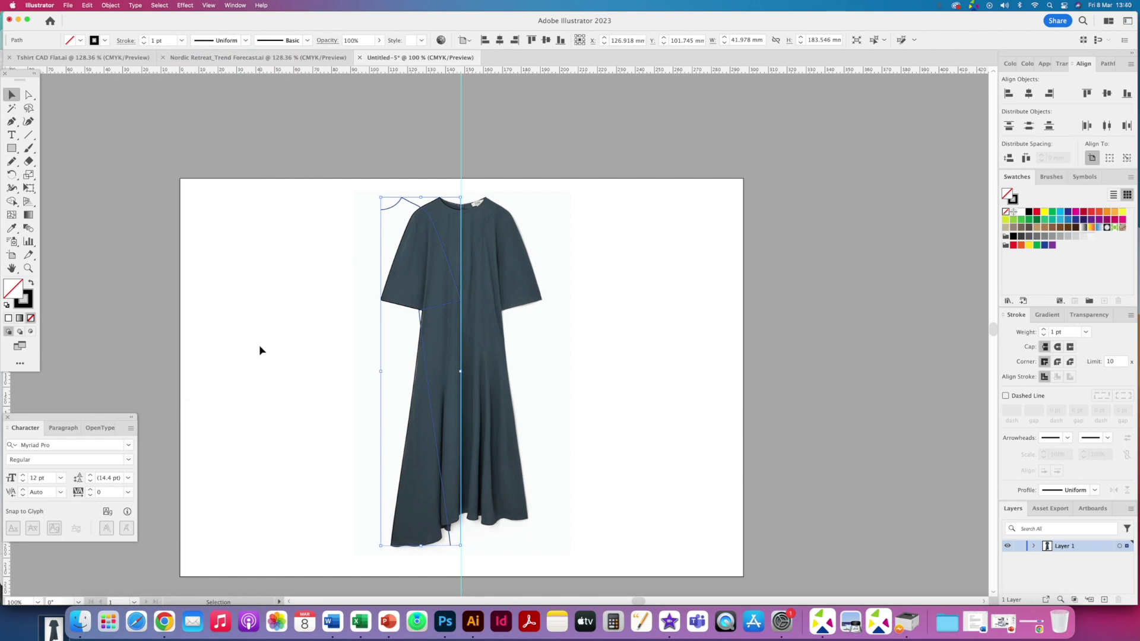
# Move the reflected half outline to the untraced side of the dress, lining up its neckline end near the centre guide.
pyautogui.press('super+equal')
pyautogui.press('super+equal')
pyautogui.moveTo(520, 174); pyautogui.dragTo(455, 254)
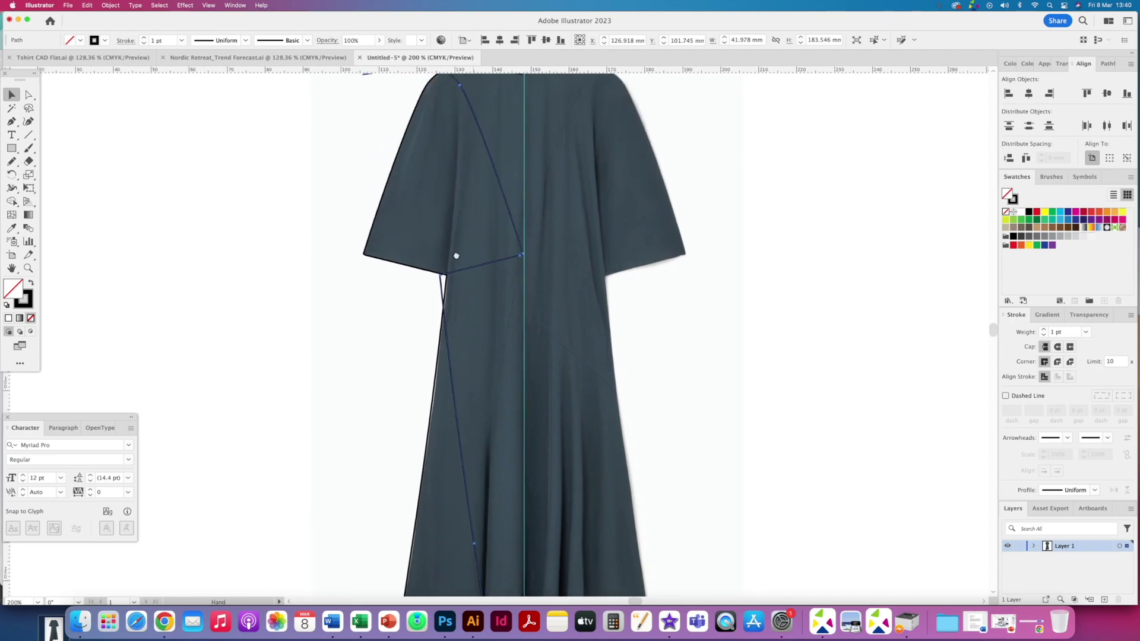
pyautogui.moveTo(496, 148); pyautogui.dragTo(343, 371)
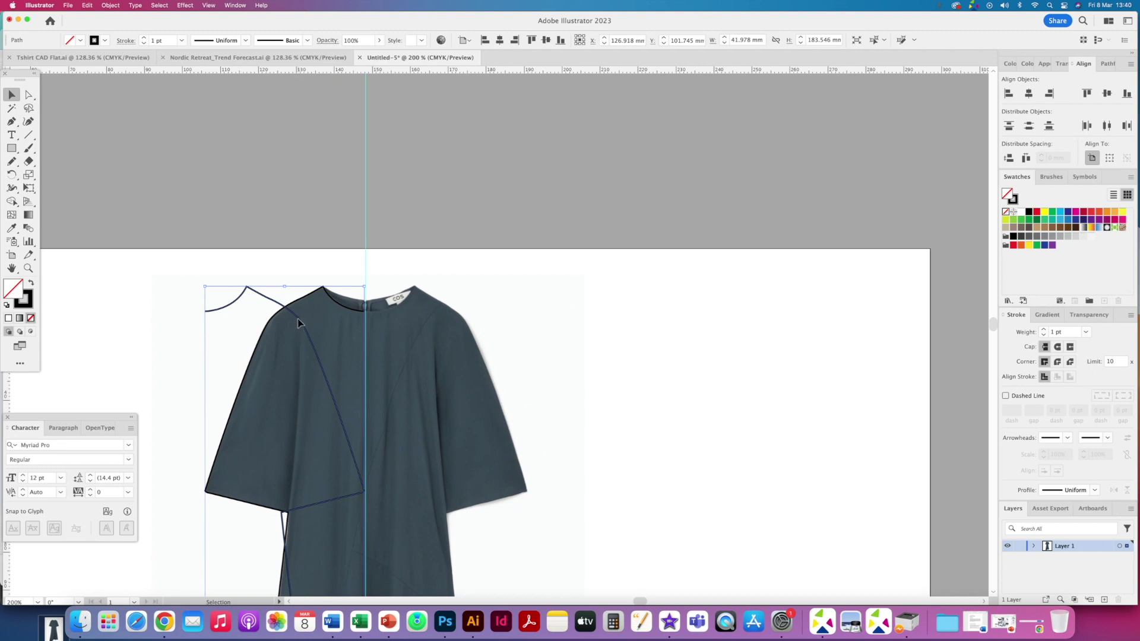
pyautogui.moveTo(298, 322); pyautogui.dragTo(461, 321)
pyautogui.click(471, 247)
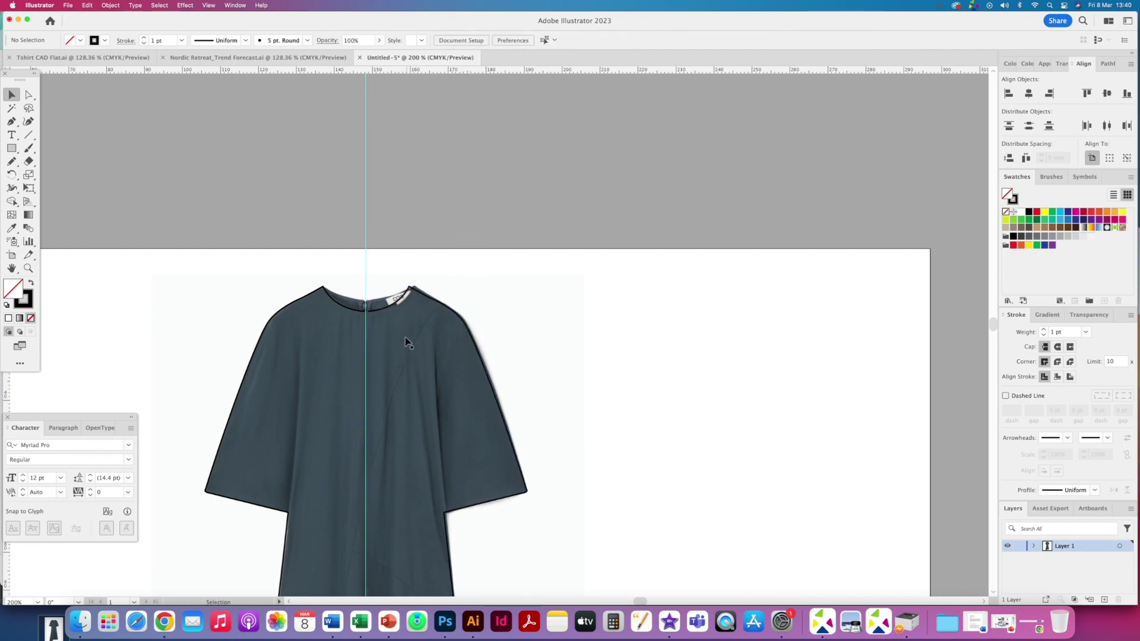
# Hide the dress photo so only the two outline halves show on the artboard.
pyautogui.press('super+0')
pyautogui.click(511, 201)
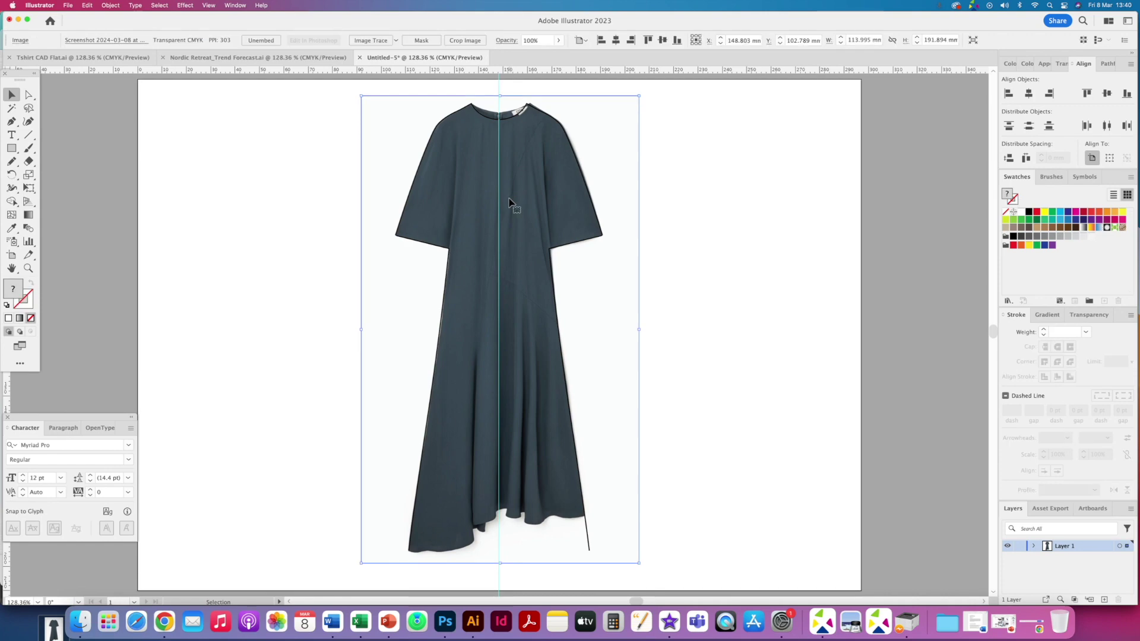
pyautogui.press('Delete')
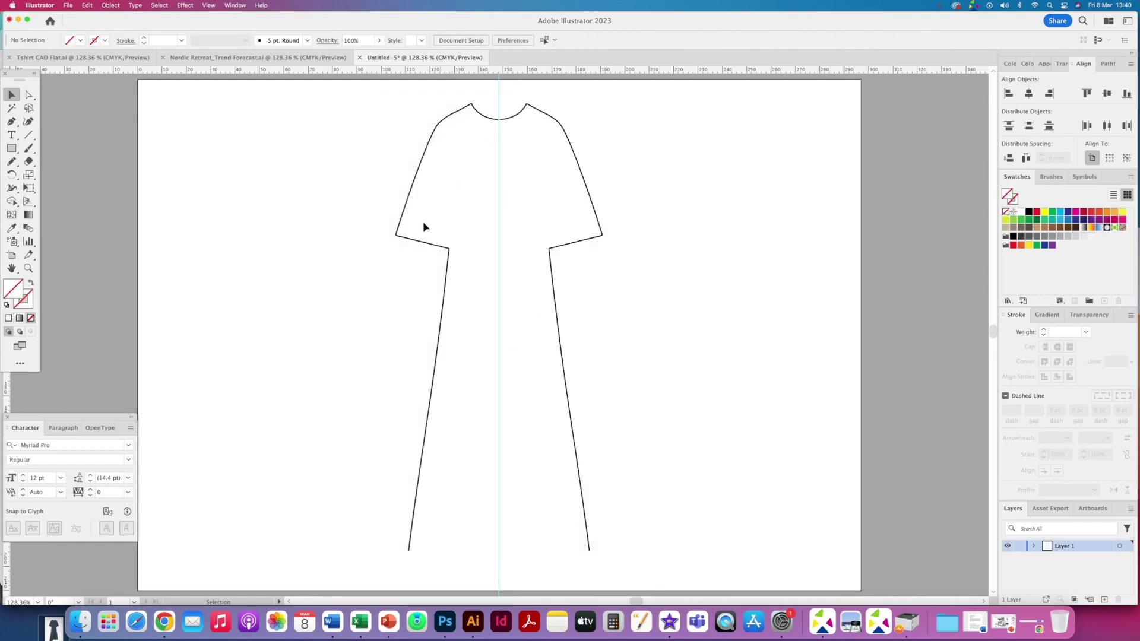
# Join the two open neckline ends across the centre guide with the Pen tool.
pyautogui.click(28, 268)
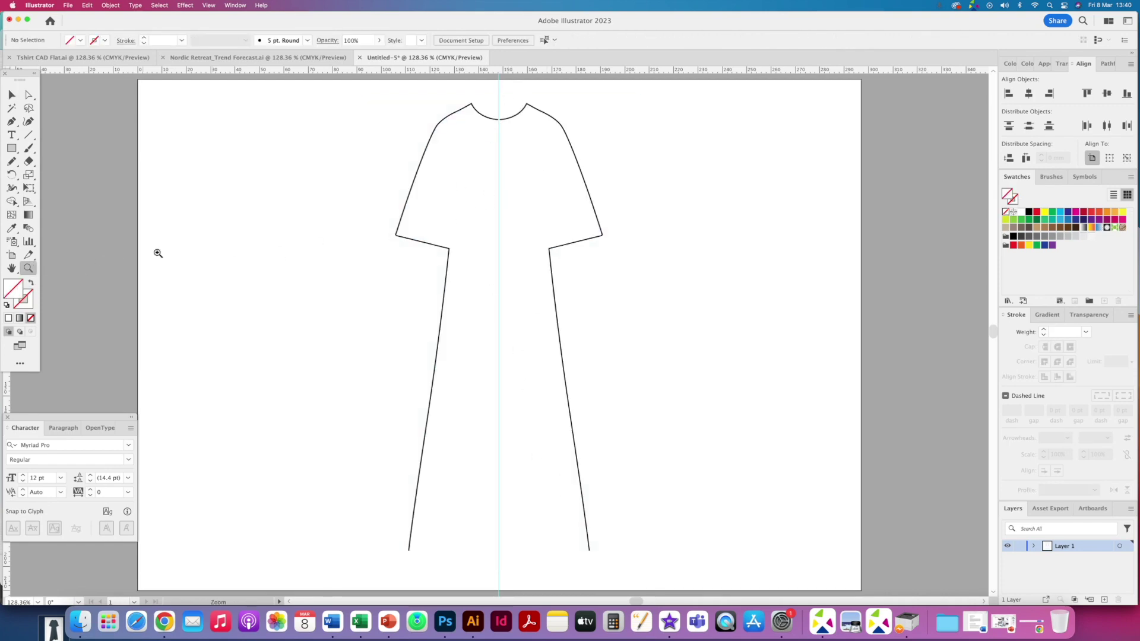
pyautogui.click(472, 156)
pyautogui.moveTo(423, 271); pyautogui.dragTo(698, 406)
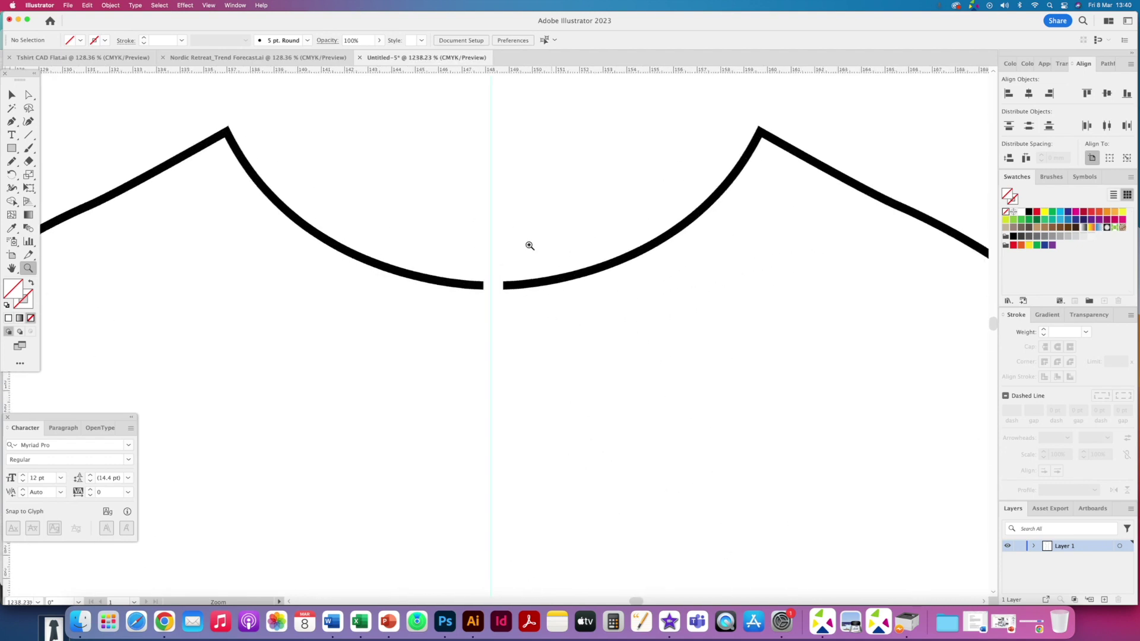
pyautogui.click(12, 120)
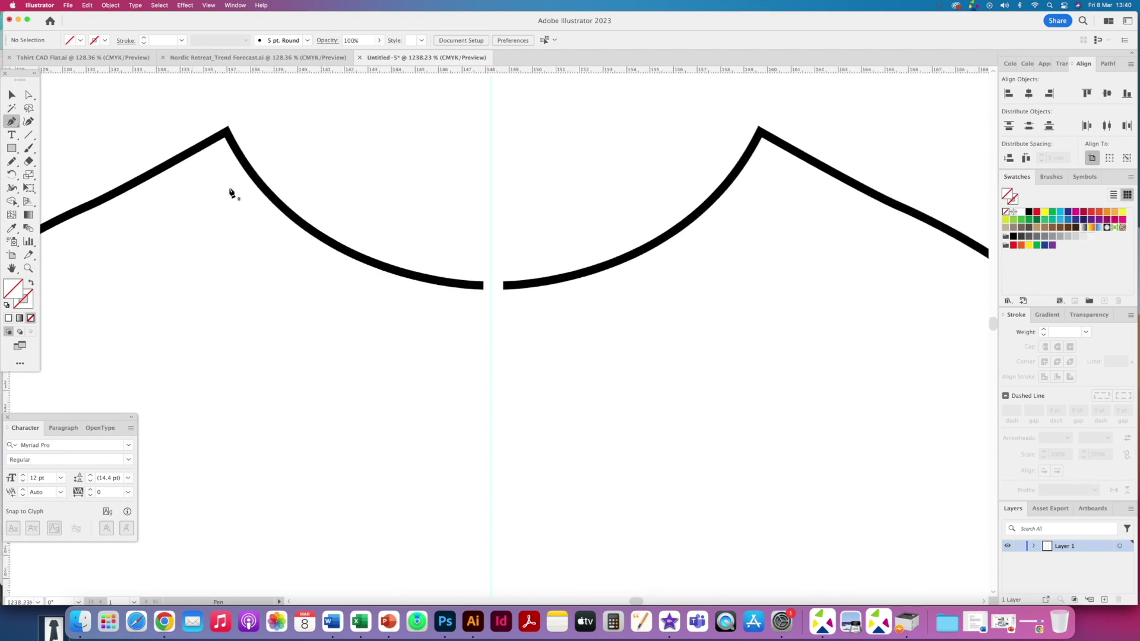
pyautogui.click(484, 286)
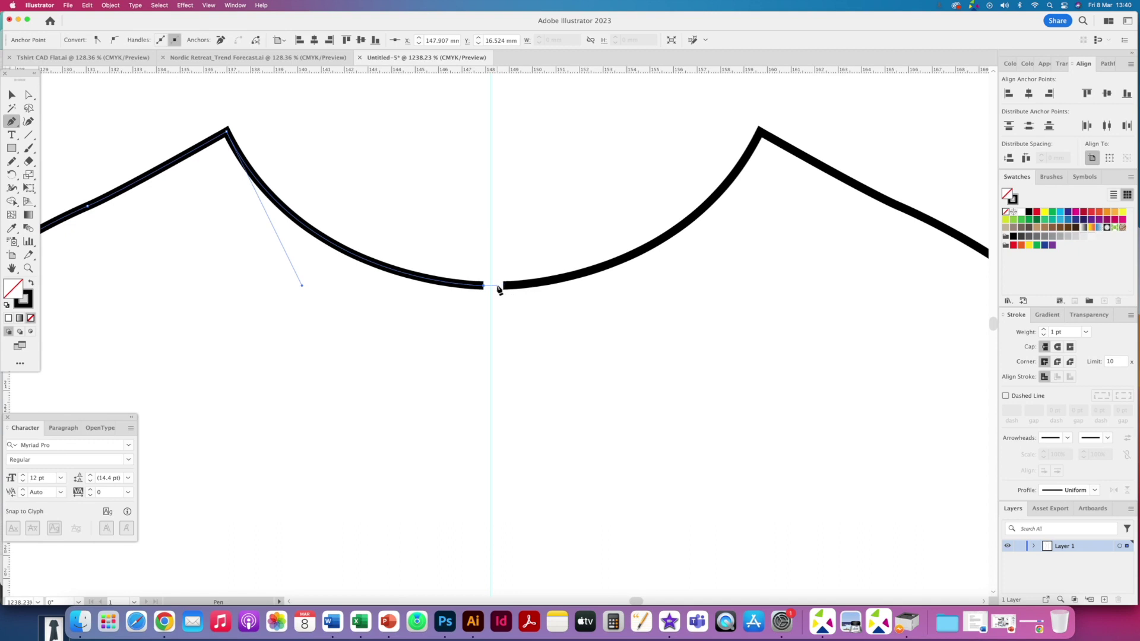
pyautogui.click(504, 287)
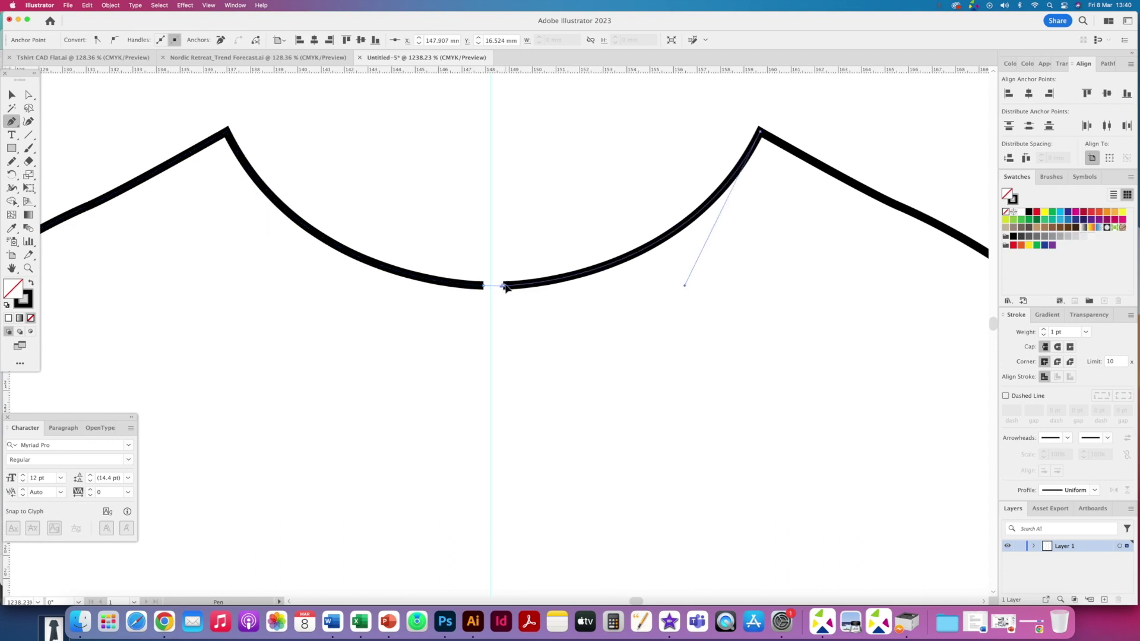
pyautogui.click(505, 287)
pyautogui.press('v')
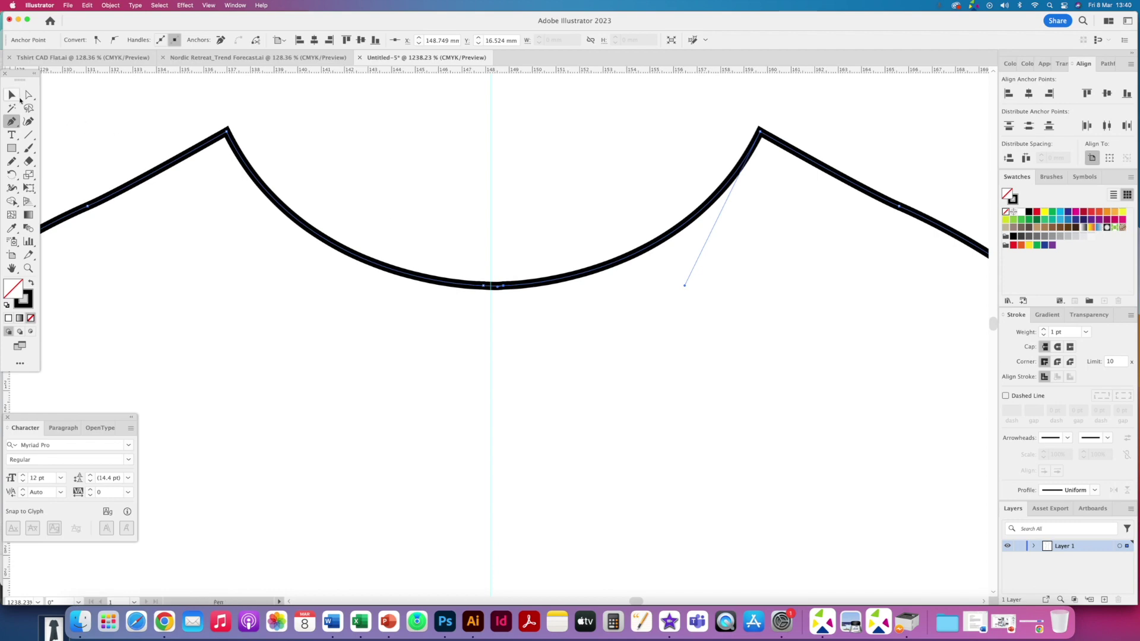
# Show the hidden dress photo again behind the joined outline.
pyautogui.press('super+0')
pyautogui.press('alt+super+3')
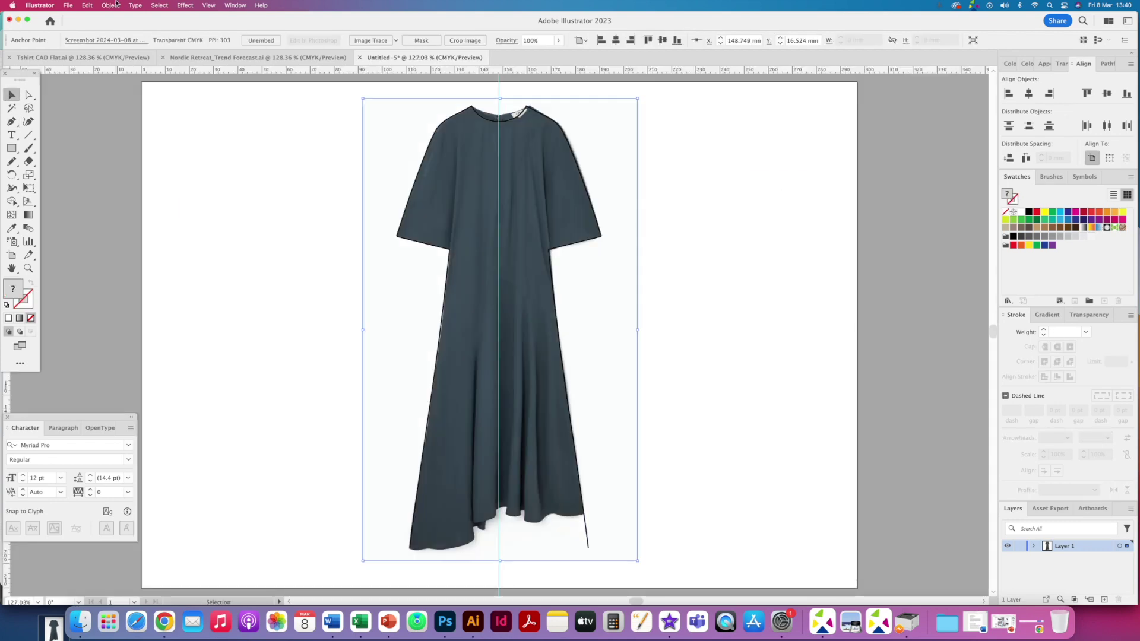
pyautogui.press('super+minus')
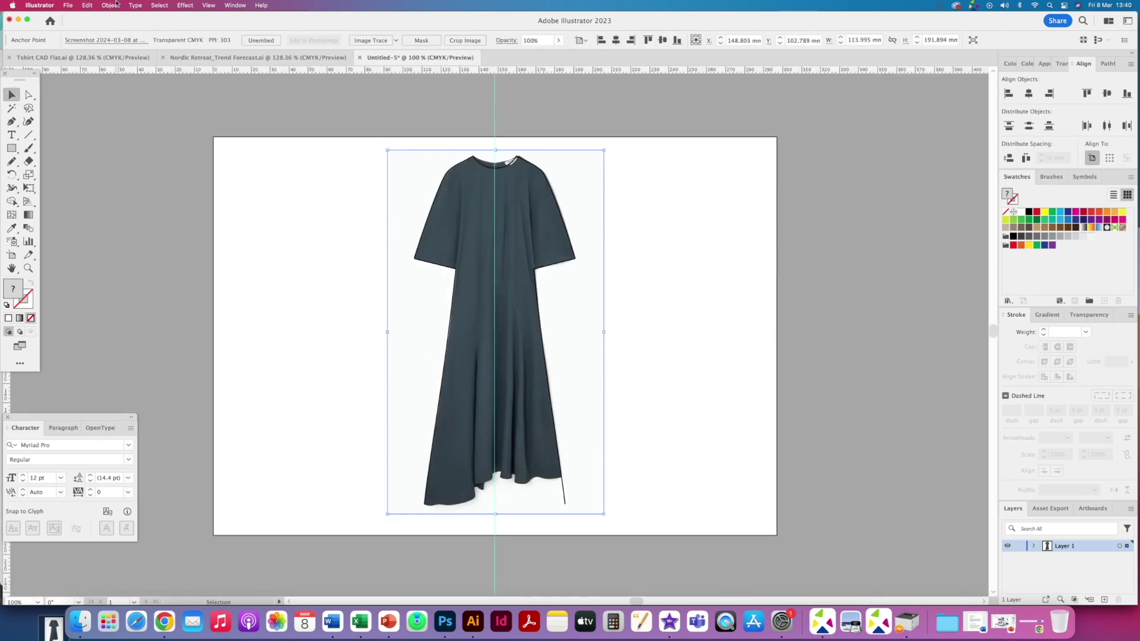
# Add an anchor point on the reflected side seam where it meets the corner of the photographed hem.
pyautogui.press('super+=')
pyautogui.press('super+=')
pyautogui.press('super+=')
pyautogui.press('space')
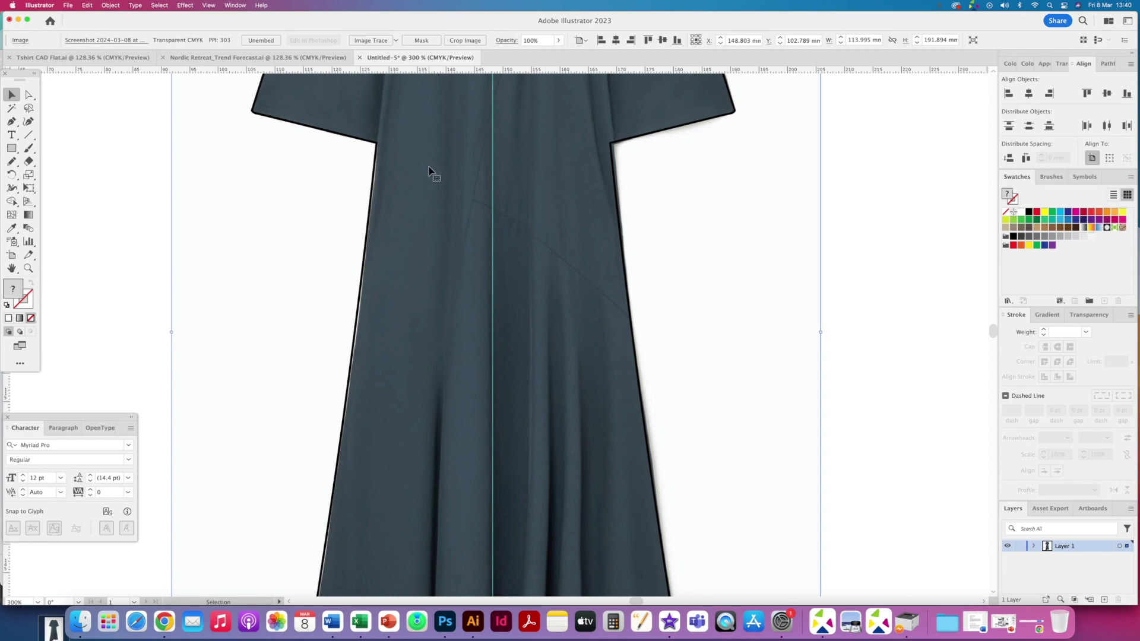
pyautogui.moveTo(493, 509); pyautogui.dragTo(355, 217)
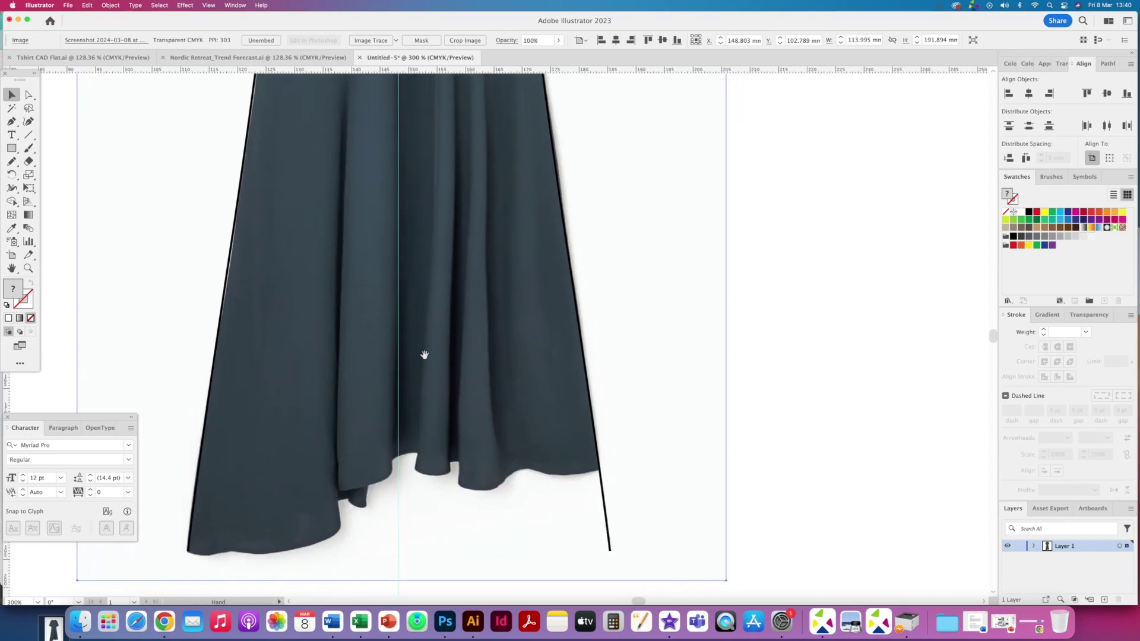
pyautogui.click(602, 482)
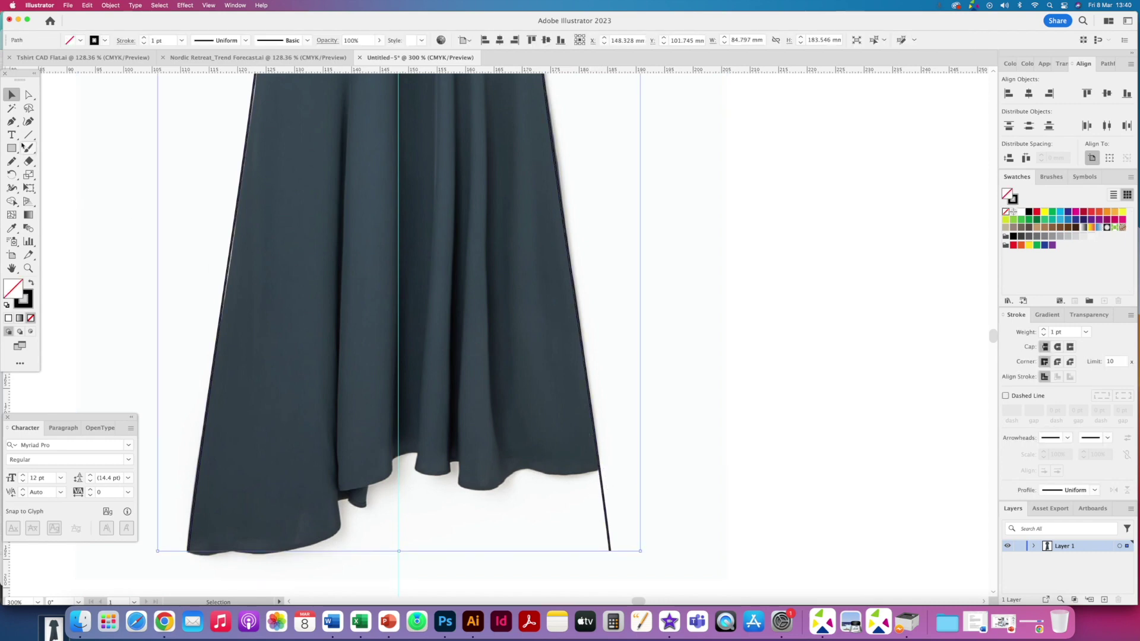
pyautogui.click(11, 122)
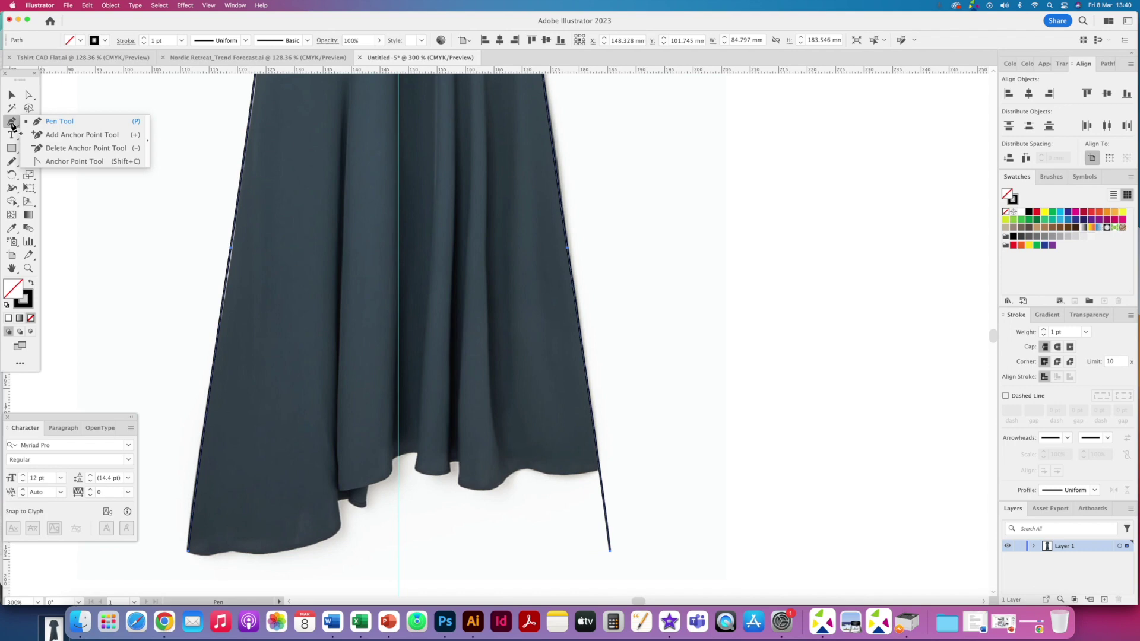
pyautogui.click(59, 136)
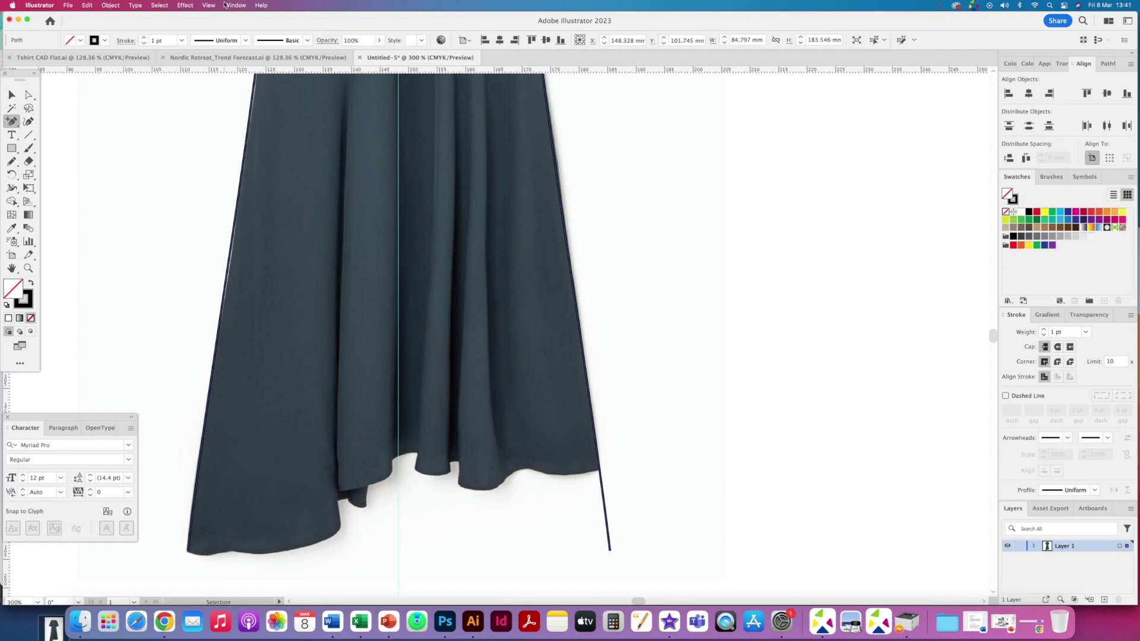
pyautogui.press('super+plus')
pyautogui.press('super+plus')
pyautogui.press('super+plus')
pyautogui.press('super+plus')
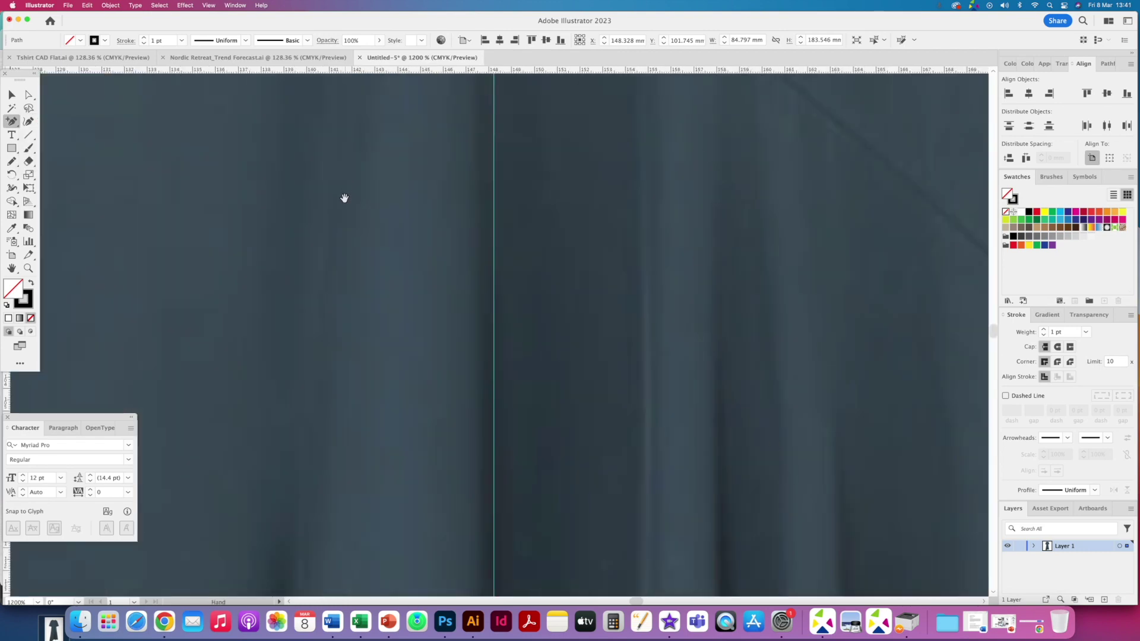
pyautogui.moveTo(629, 505); pyautogui.dragTo(330, 166)
pyautogui.moveTo(611, 455); pyautogui.dragTo(404, 148)
pyautogui.hscroll(3, 484, 344)
pyautogui.scroll(-5, 469, 420)
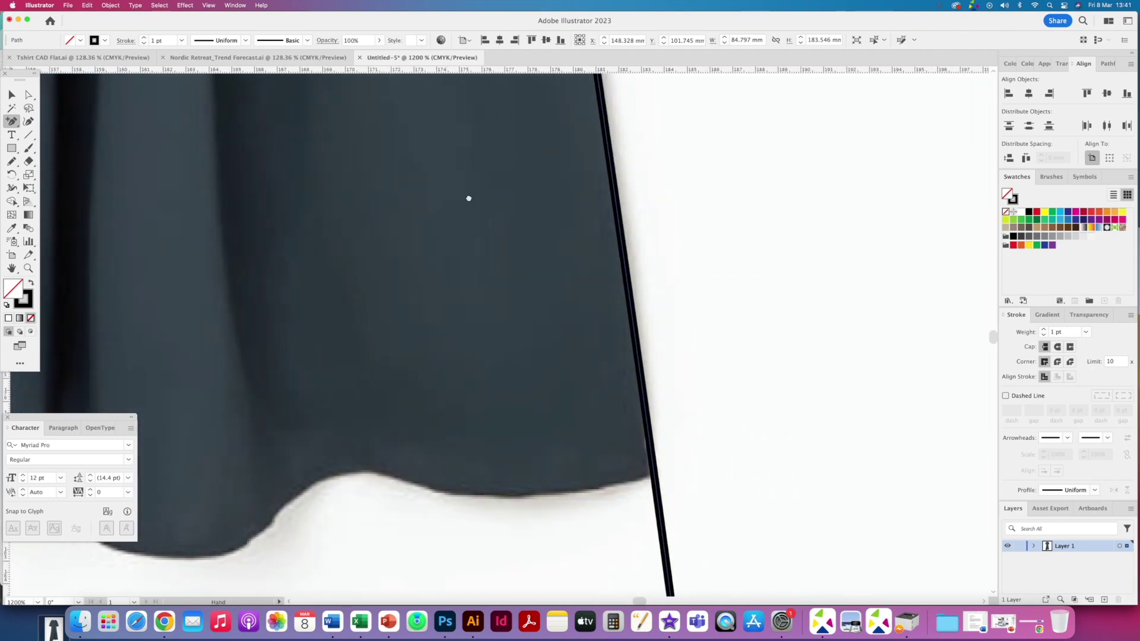
pyautogui.moveTo(439, 374); pyautogui.dragTo(425, 357)
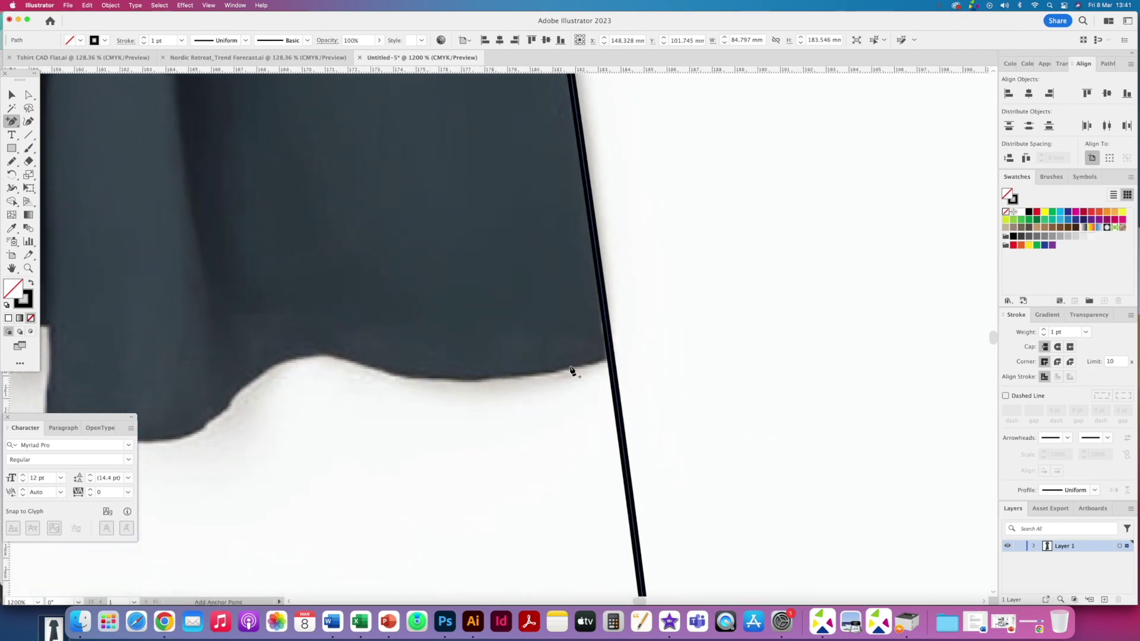
pyautogui.click(612, 359)
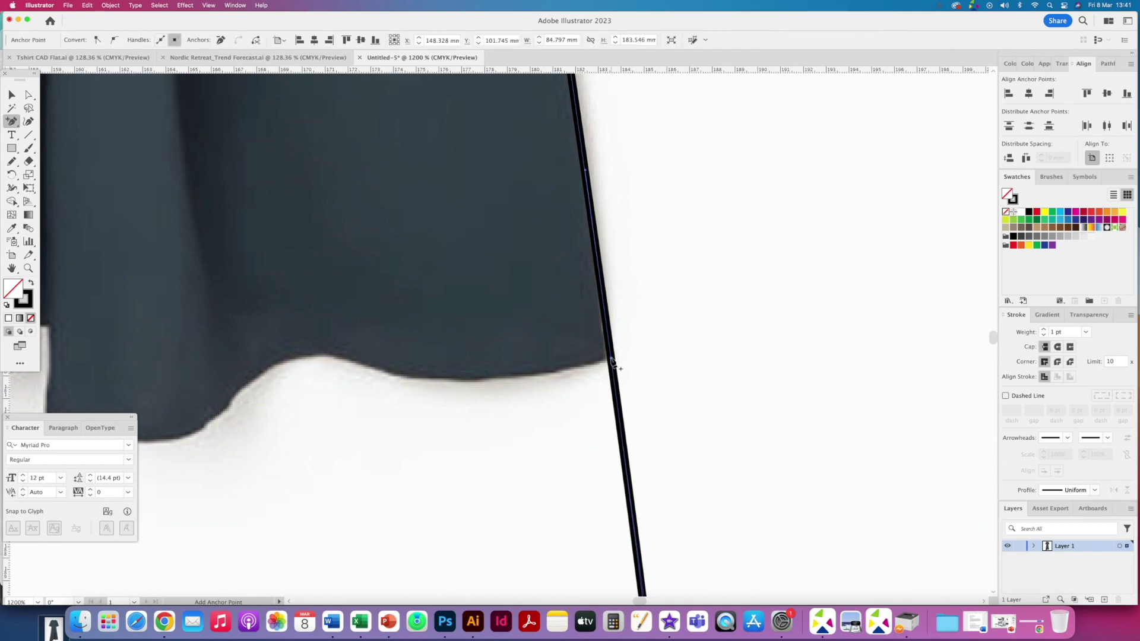
# Try deleting the reflected side seam's end anchor point below the photographed hem, and undo the deletion.
pyautogui.click(28, 95)
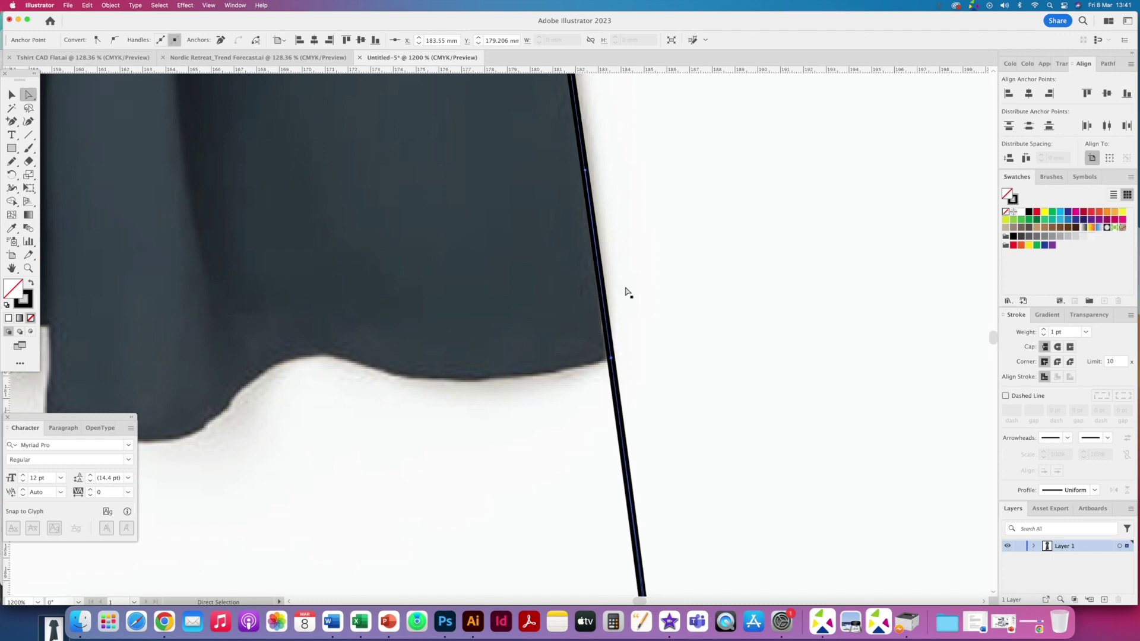
pyautogui.press('super+minus')
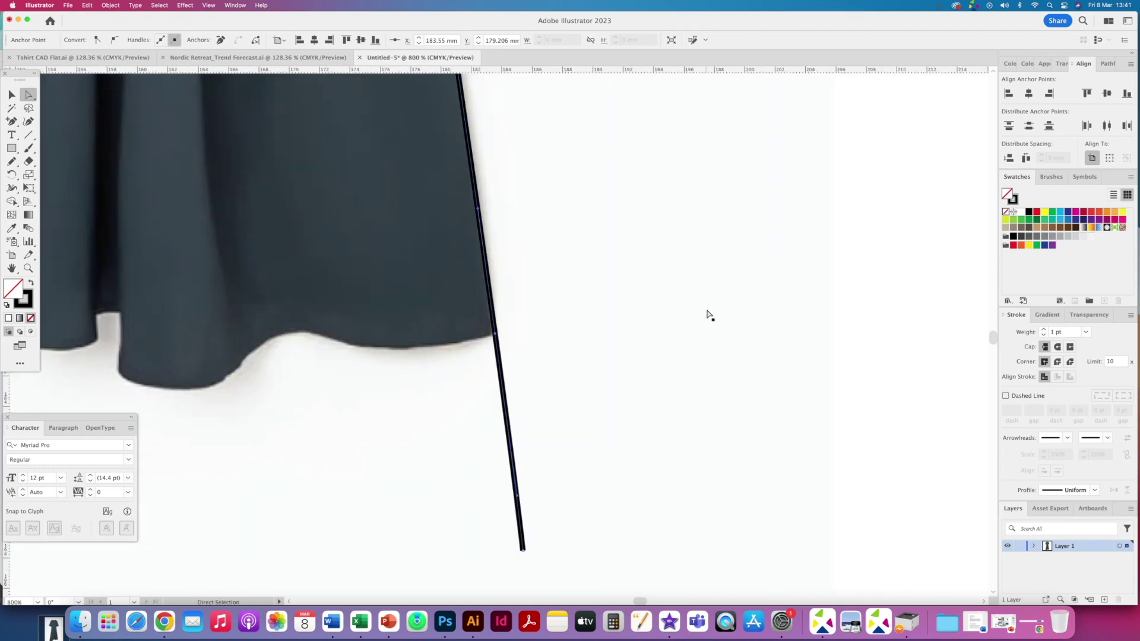
pyautogui.click(714, 303)
pyautogui.press('super+0')
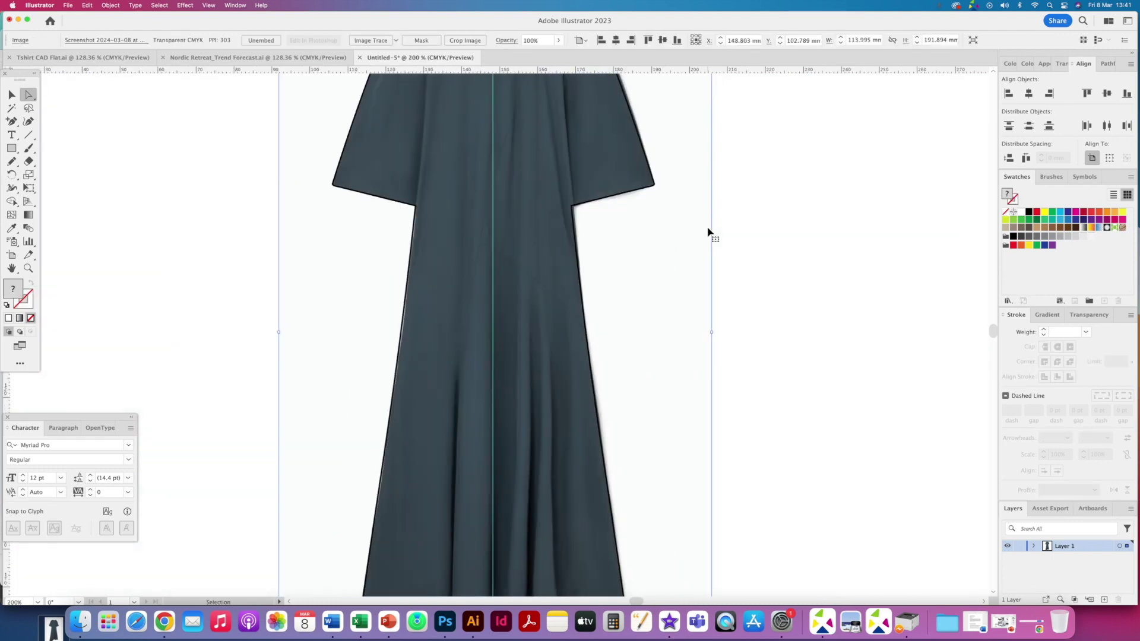
pyautogui.click(28, 95)
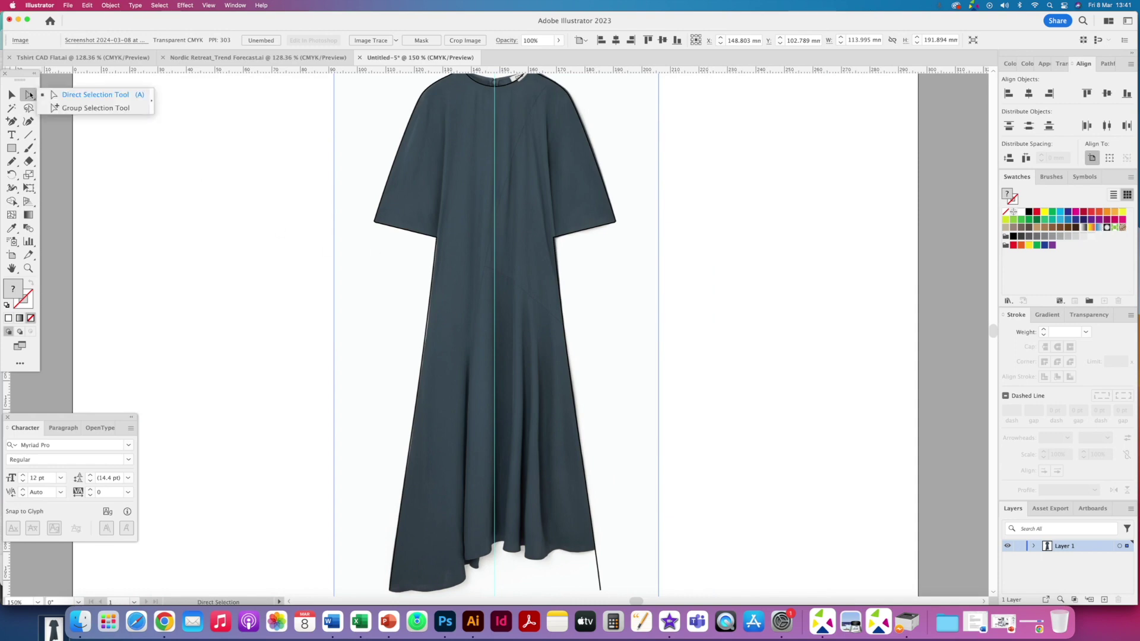
pyautogui.click(69, 96)
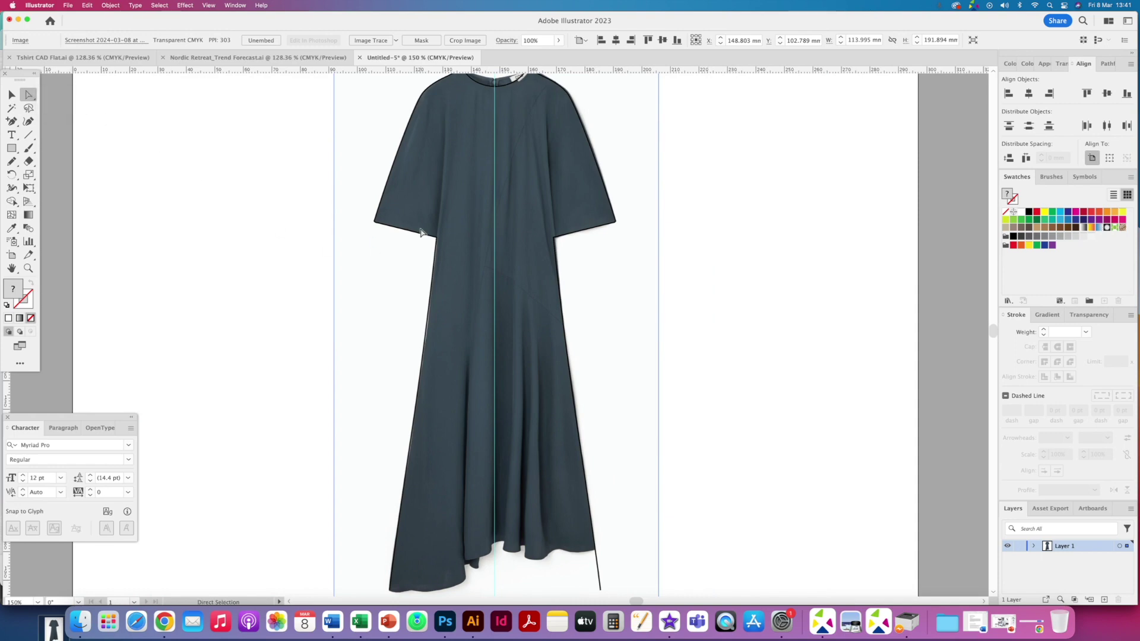
pyautogui.moveTo(566, 387); pyautogui.dragTo(509, 323)
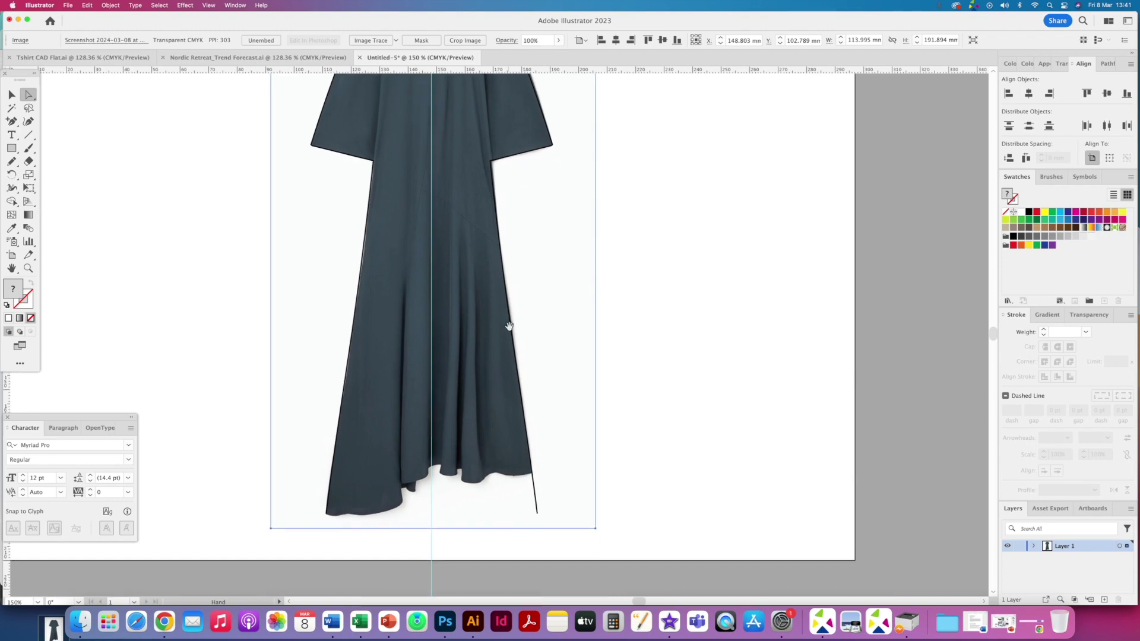
pyautogui.click(538, 518)
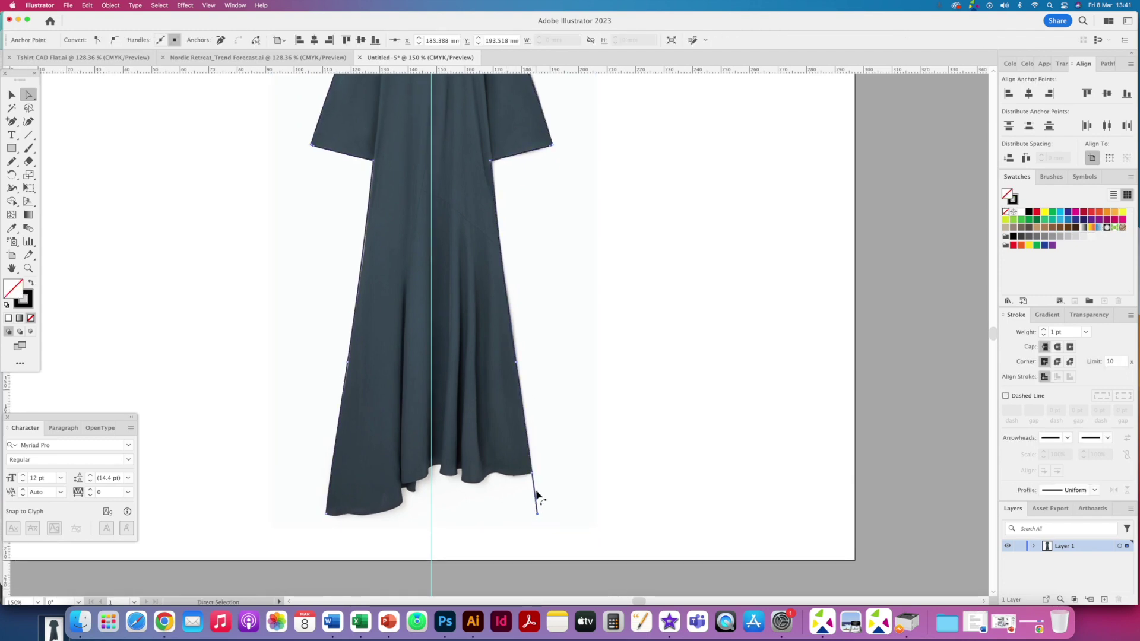
pyautogui.press('Delete')
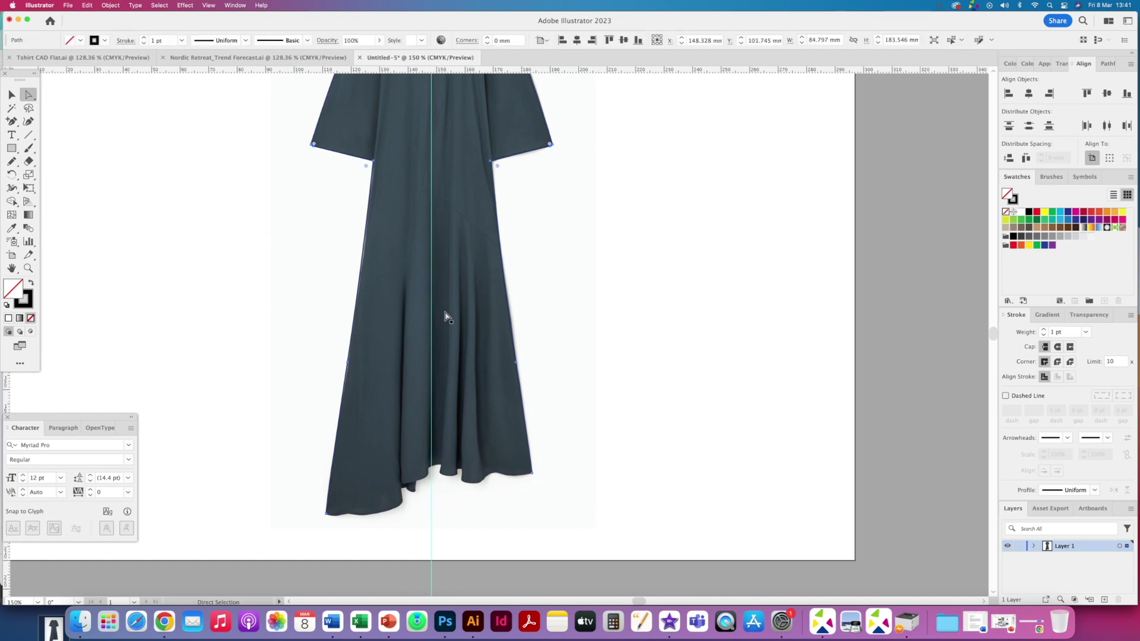
pyautogui.click(11, 95)
pyautogui.press('super+z')
# Try deleting the surplus seam end with the Selection tool, and undo the deletions.
pyautogui.click(182, 418)
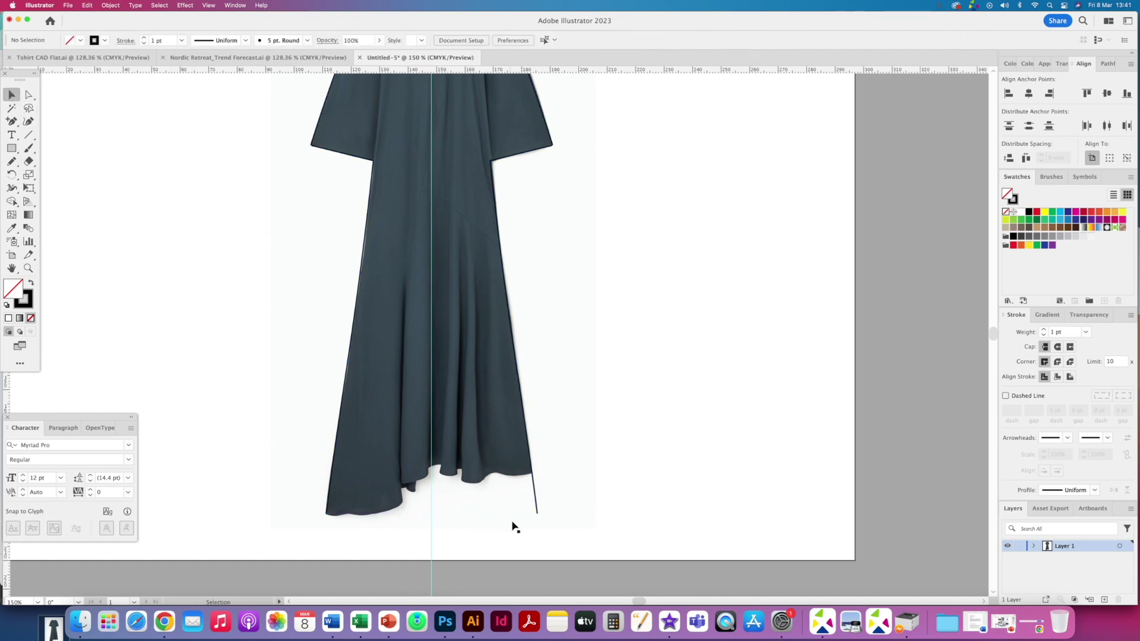
pyautogui.click(535, 496)
pyautogui.press('Delete')
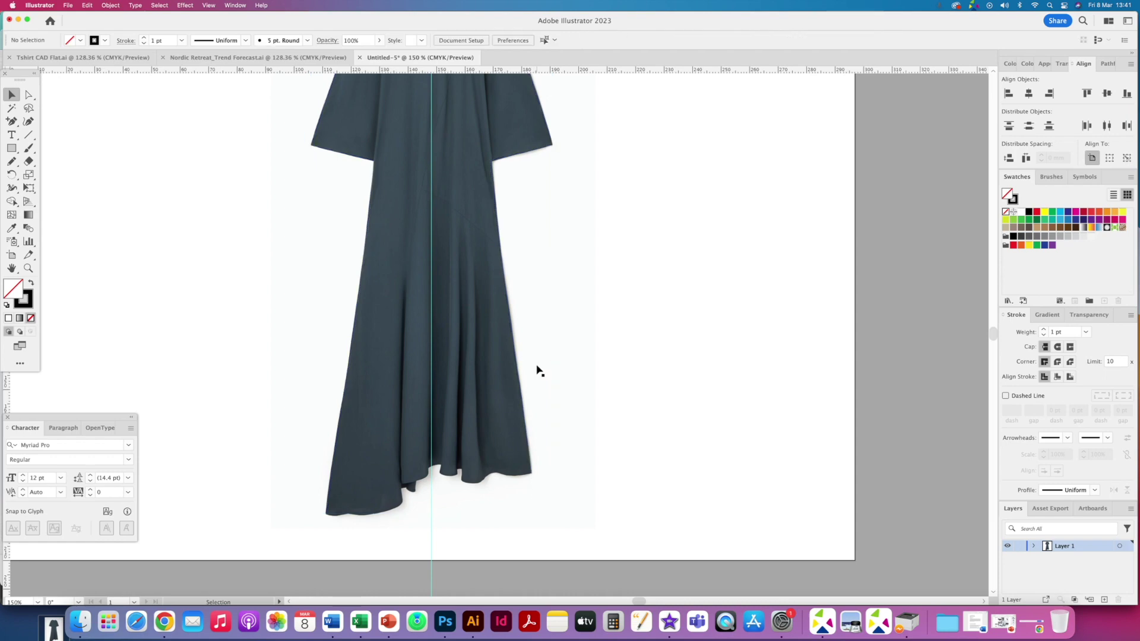
pyautogui.click(430, 386)
pyautogui.press('Delete')
pyautogui.press('super+z')
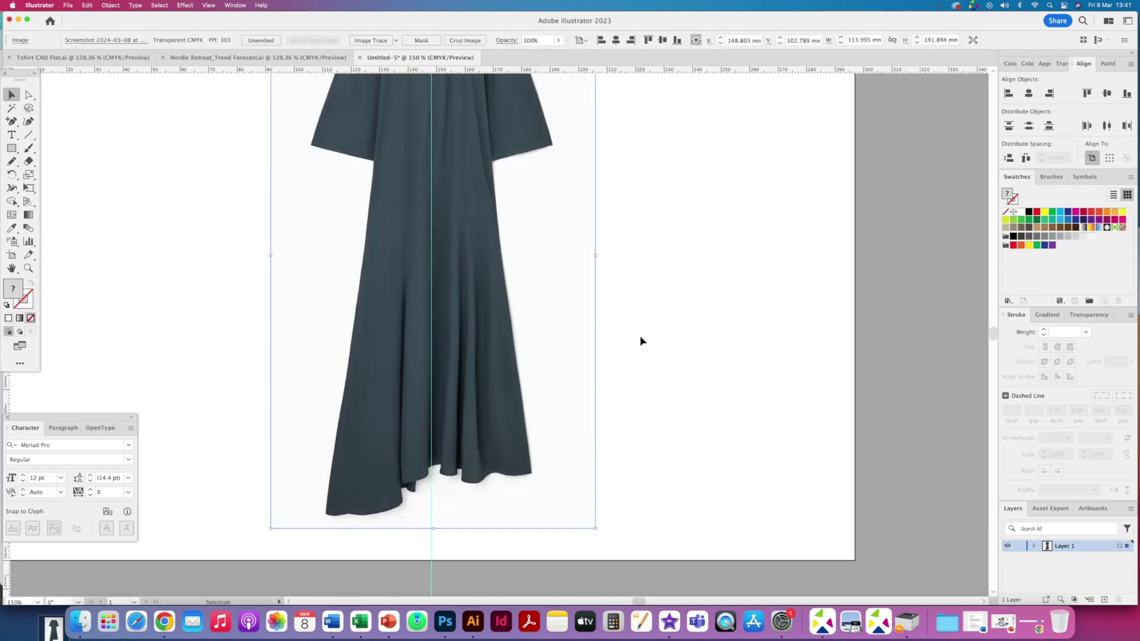
pyautogui.press('super+z')
# Delete only the reflected side seam's end anchor point so the seam stops at the photographed hem corner.
pyautogui.click(28, 94)
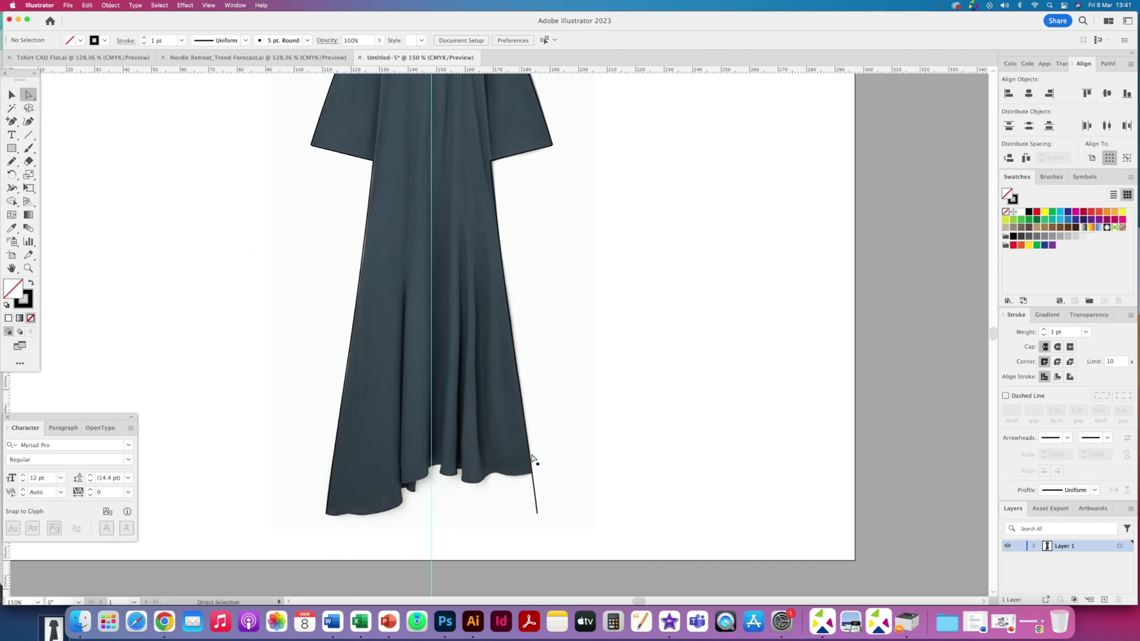
pyautogui.click(536, 517)
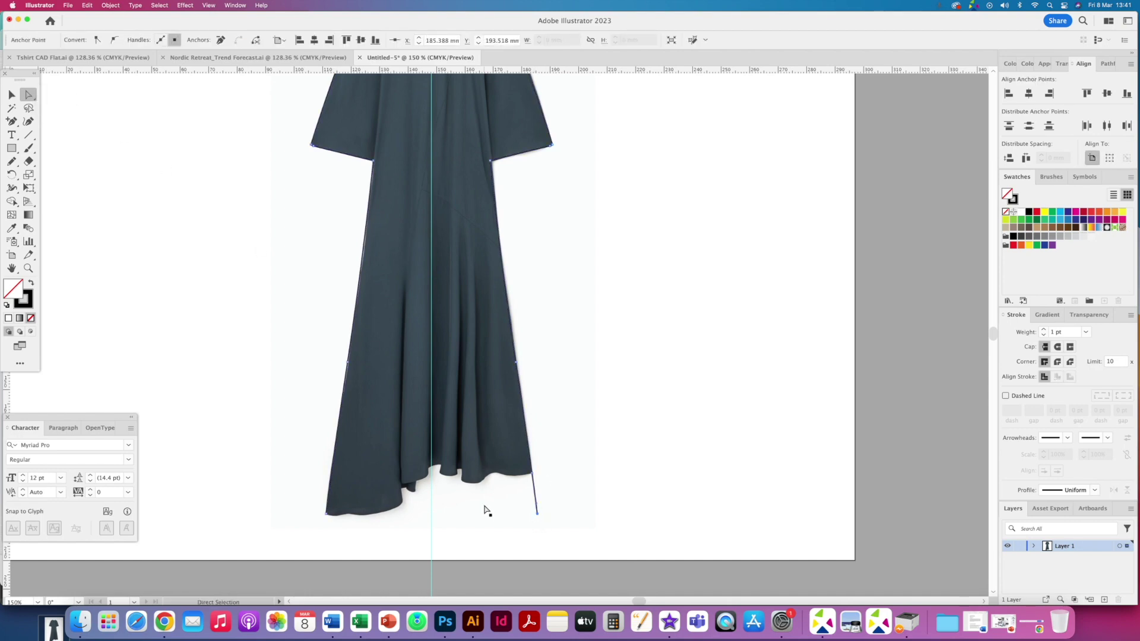
pyautogui.press('Delete')
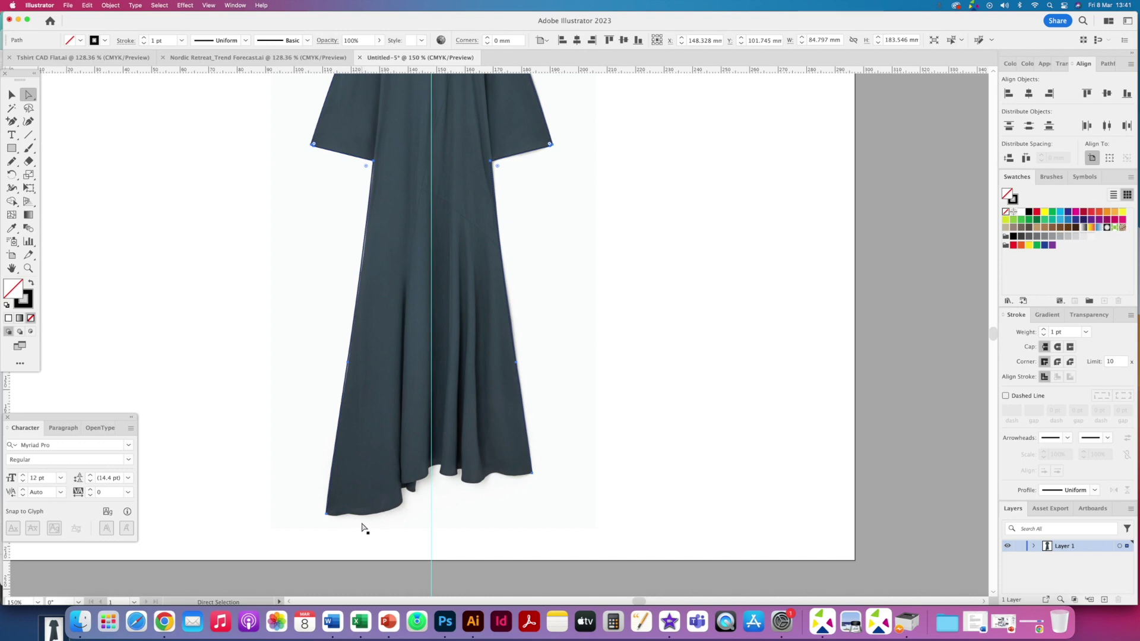
# Trace the wavy asymmetric hem with the Pencil tool, connecting the open lower ends of both side seams.
pyautogui.press('v')
pyautogui.press('super+equal')
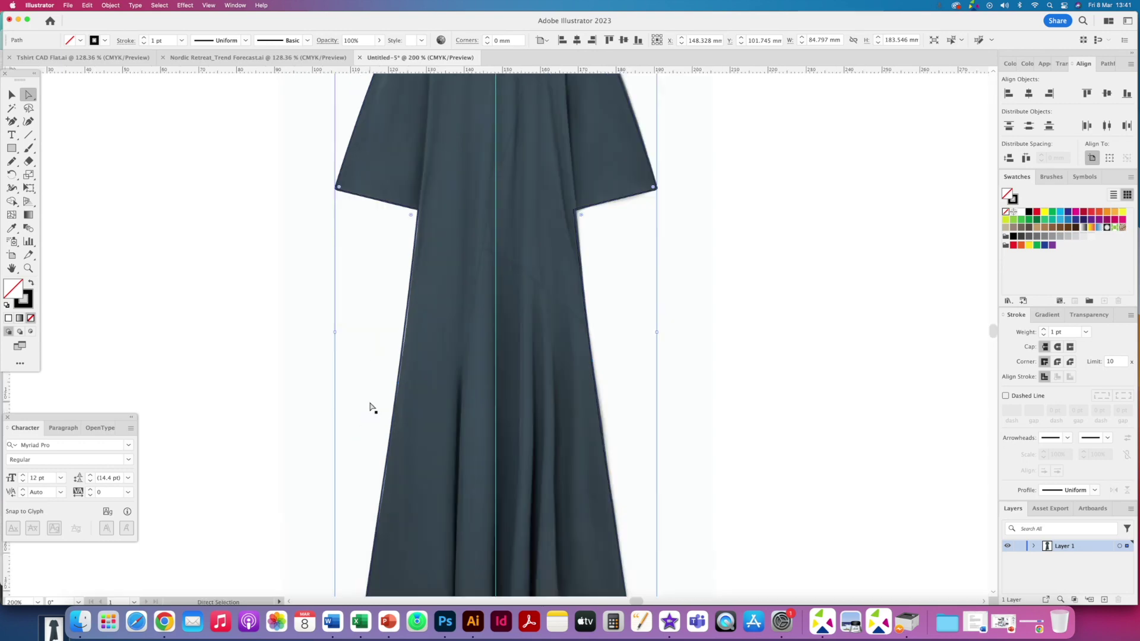
pyautogui.press('super+equal')
pyautogui.scroll(-10, 331, 310)
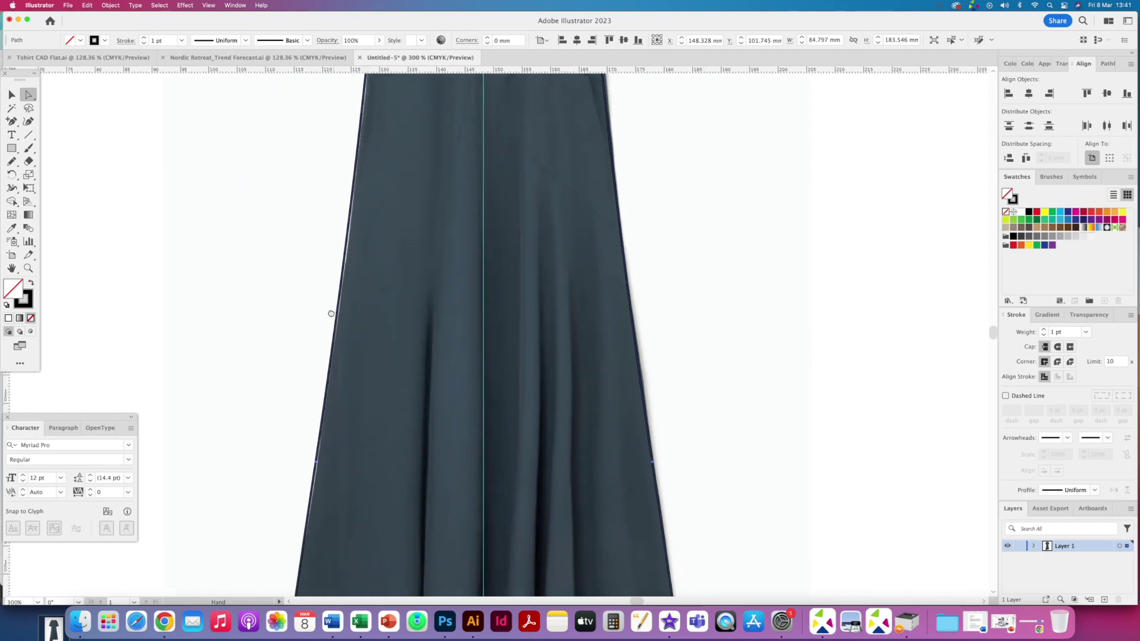
pyautogui.press('a')
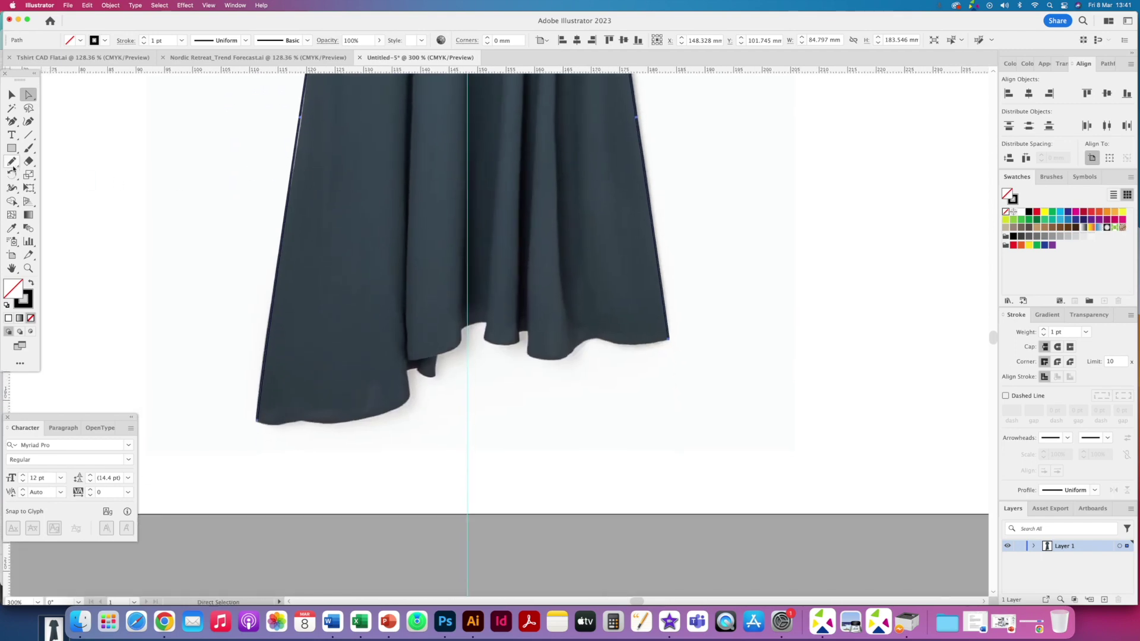
pyautogui.moveTo(13, 168)
pyautogui.mouseDown()
pyautogui.moveTo(27, 163)
pyautogui.moveTo(55, 201)
pyautogui.moveTo(60, 167)
pyautogui.moveTo(61, 176)
pyautogui.mouseUp()
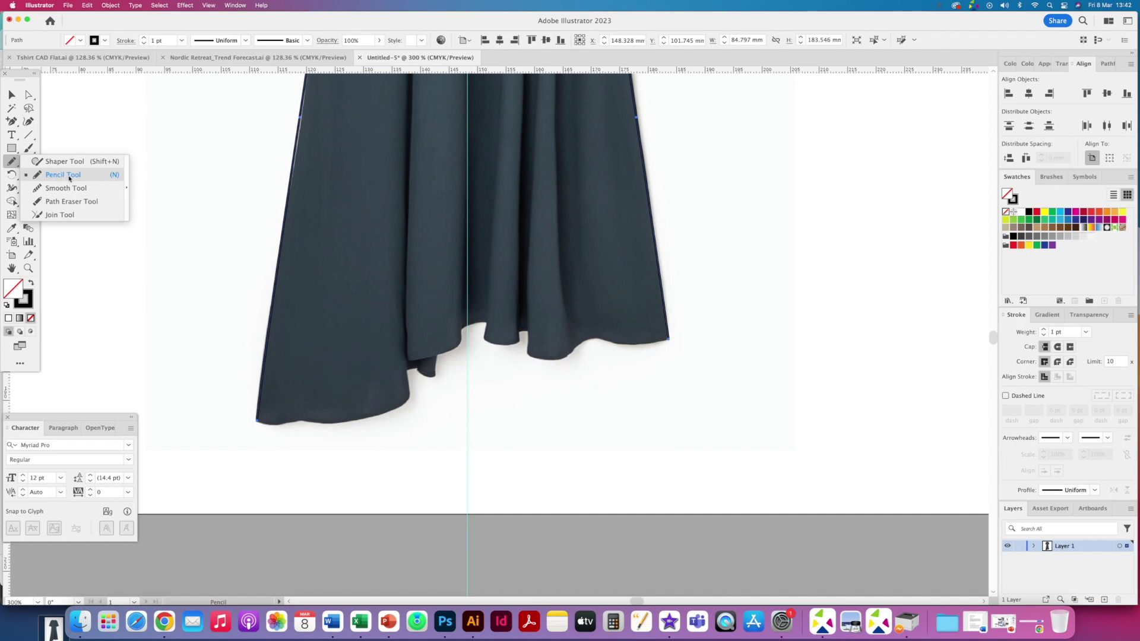
pyautogui.moveTo(70, 178); pyautogui.dragTo(69, 176)
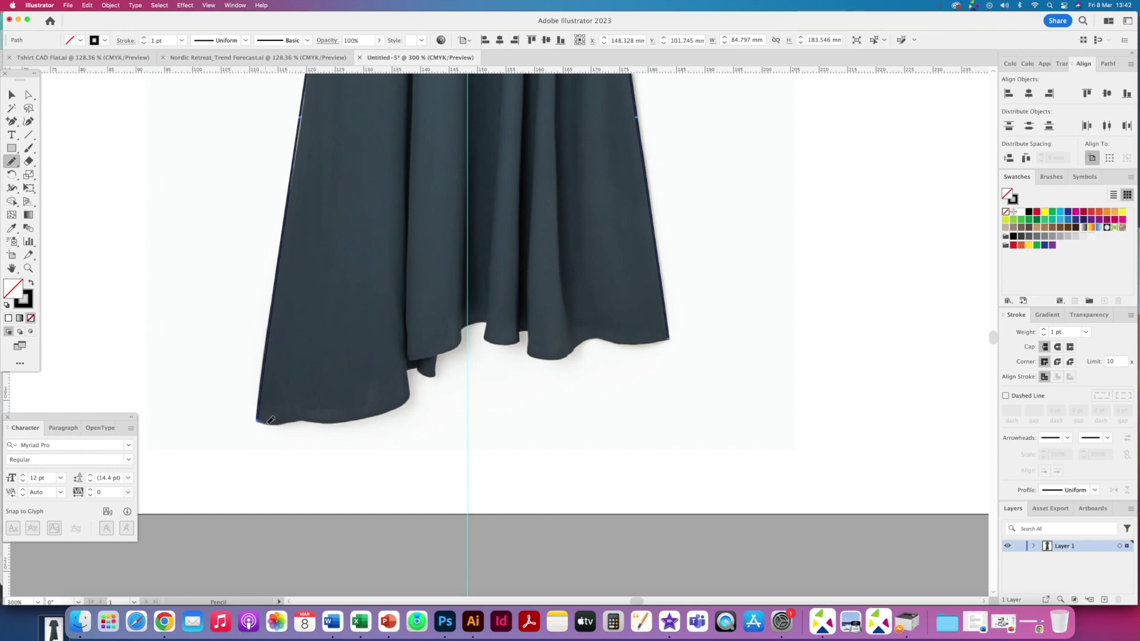
pyautogui.moveTo(277, 422)
pyautogui.mouseDown()
pyautogui.moveTo(393, 410)
pyautogui.moveTo(410, 389)
pyautogui.moveTo(408, 364)
pyautogui.moveTo(456, 350)
pyautogui.moveTo(465, 327)
pyautogui.moveTo(485, 320)
pyautogui.moveTo(487, 340)
pyautogui.moveTo(373, 491)
pyautogui.mouseUp()
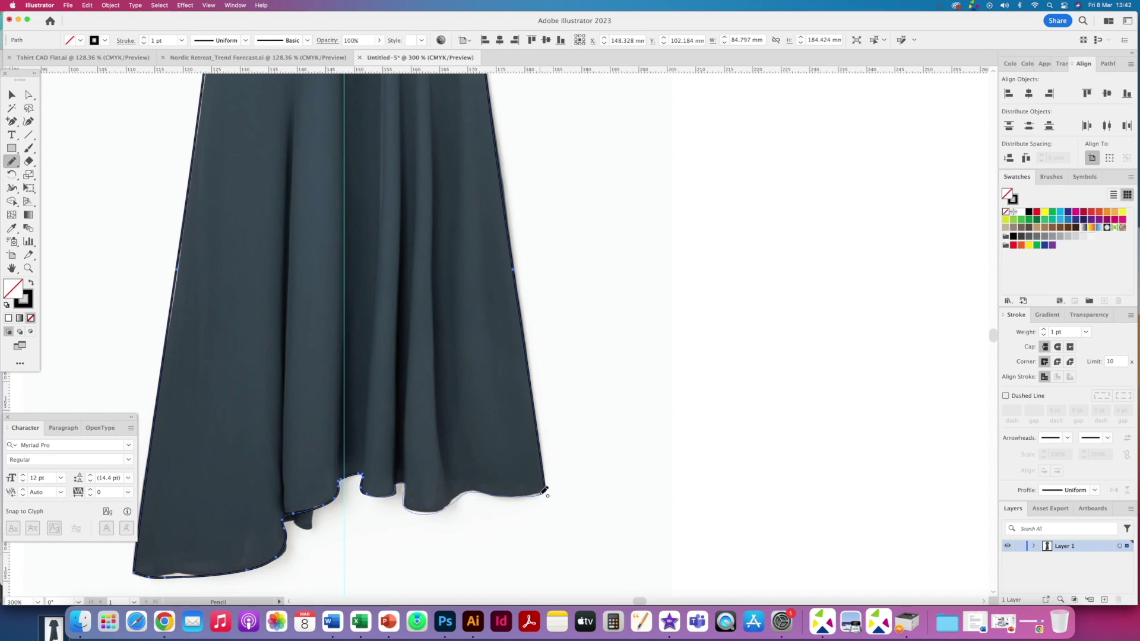
pyautogui.moveTo(544, 492); pyautogui.dragTo(544, 492)
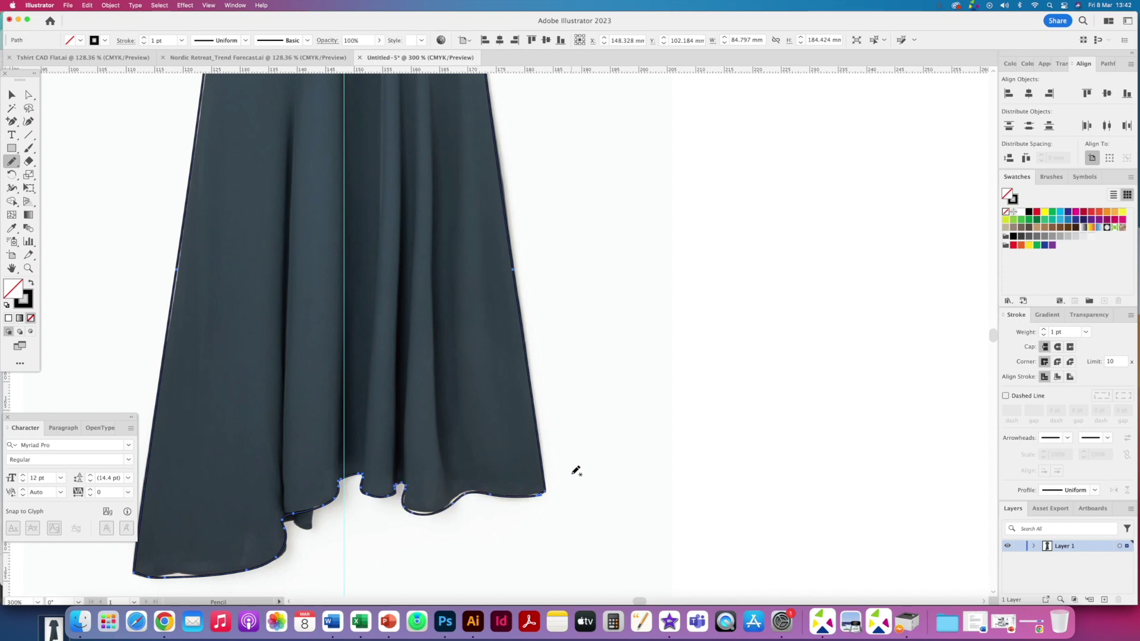
# Delete the dress photo so only the traced outline remains on the artboard.
pyautogui.press('v')
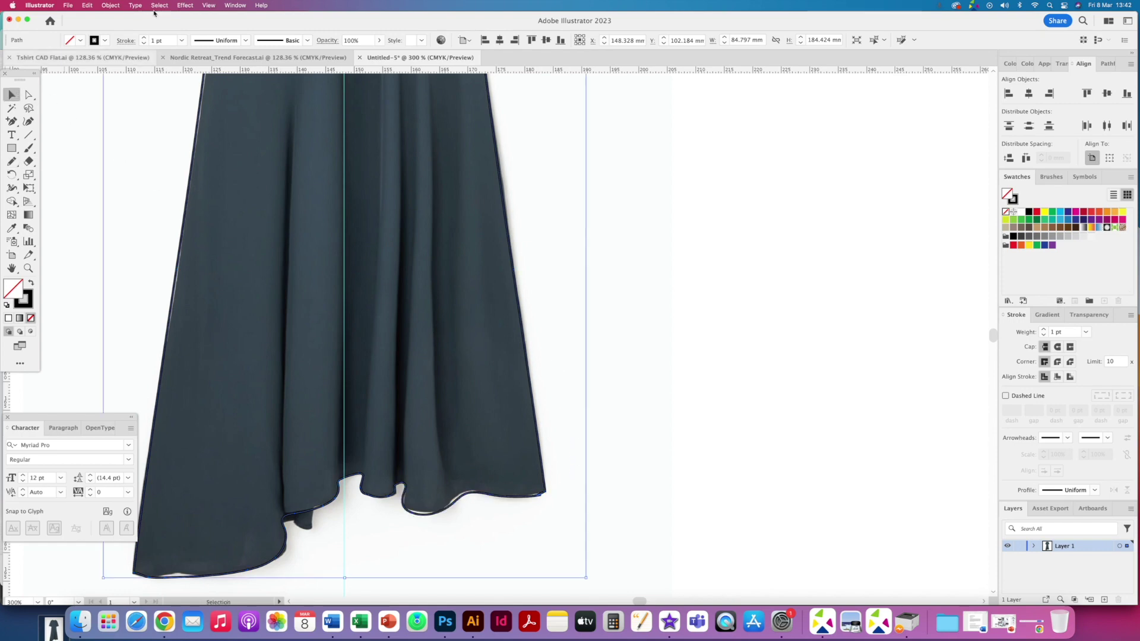
pyautogui.press('super+minus')
pyautogui.press('super+minus')
pyautogui.click(350, 267)
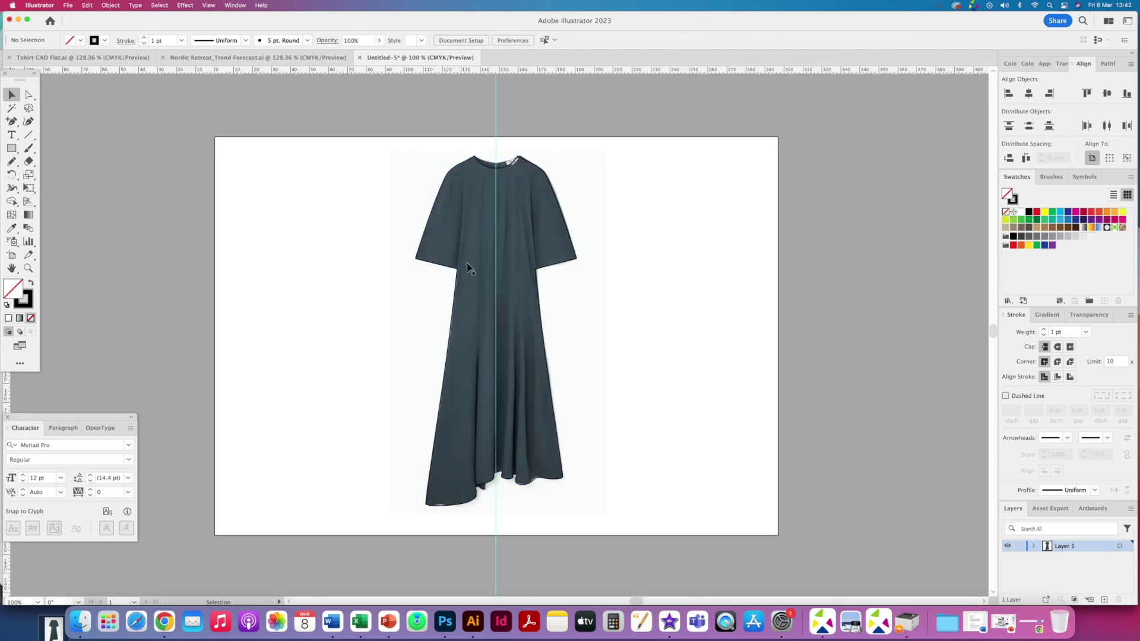
pyautogui.click(470, 252)
pyautogui.press('Delete')
# Try red, green and cyan fills on the dress outline, and undo the fill changes.
pyautogui.click(541, 271)
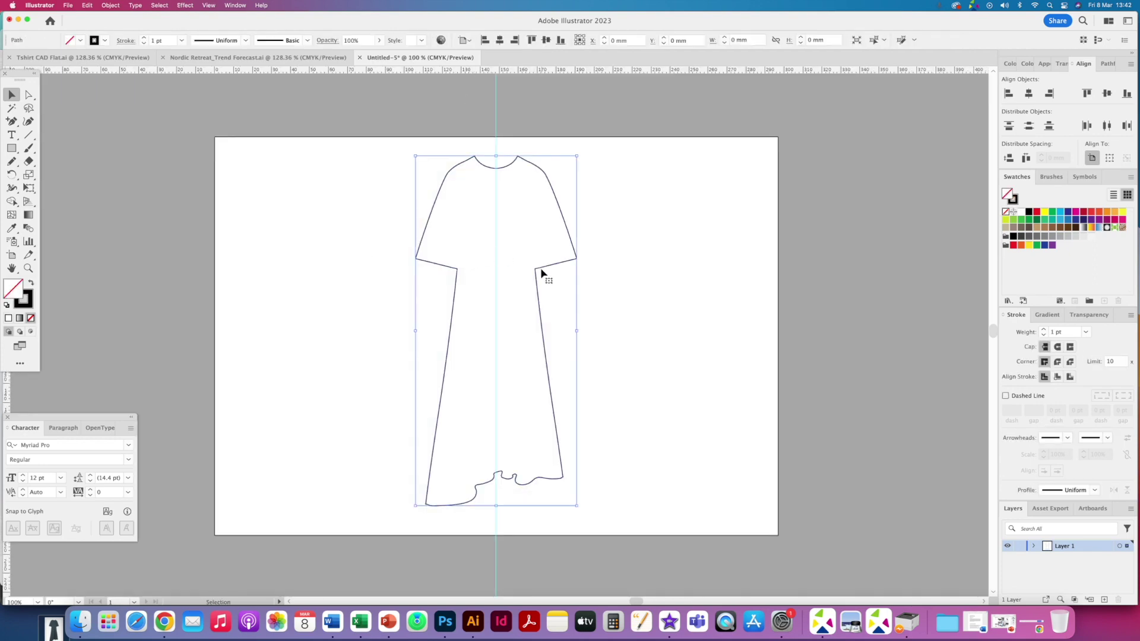
pyautogui.click(1036, 213)
pyautogui.click(1052, 213)
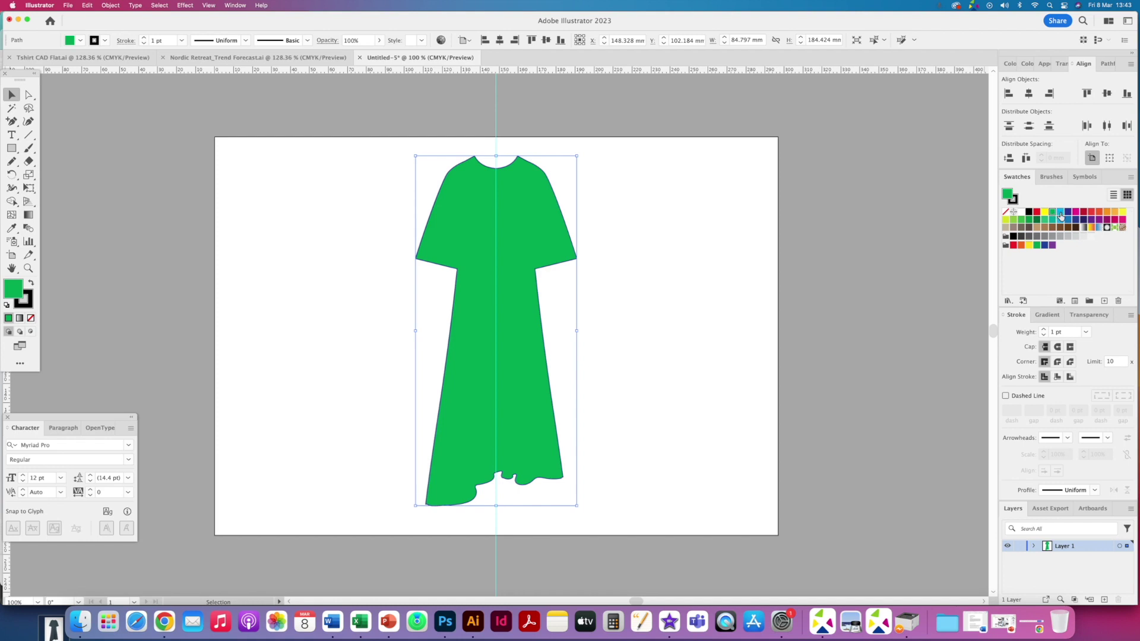
pyautogui.click(1061, 212)
pyautogui.hotkey('ctrl', 'z')
pyautogui.hotkey('ctrl', 'z')
pyautogui.hotkey('ctrl', 'z')
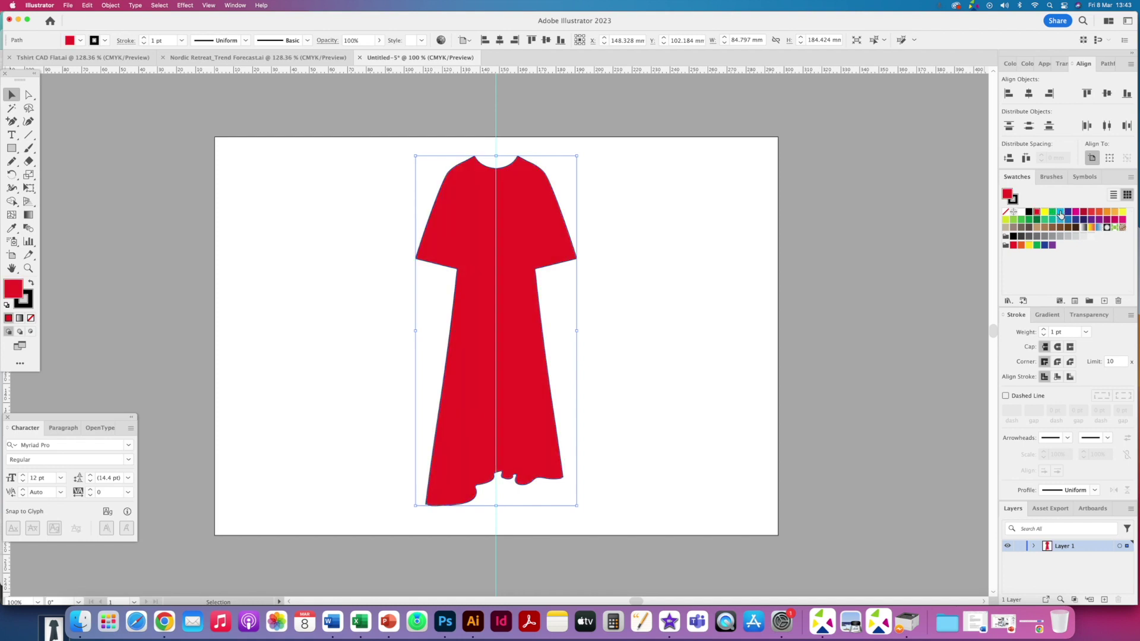
# Bring back the dress photo and trace the left armhole seam with the Pencil tool, about 41 mm tall from the underarm upward.
pyautogui.hotkey('ctrl', 'z')
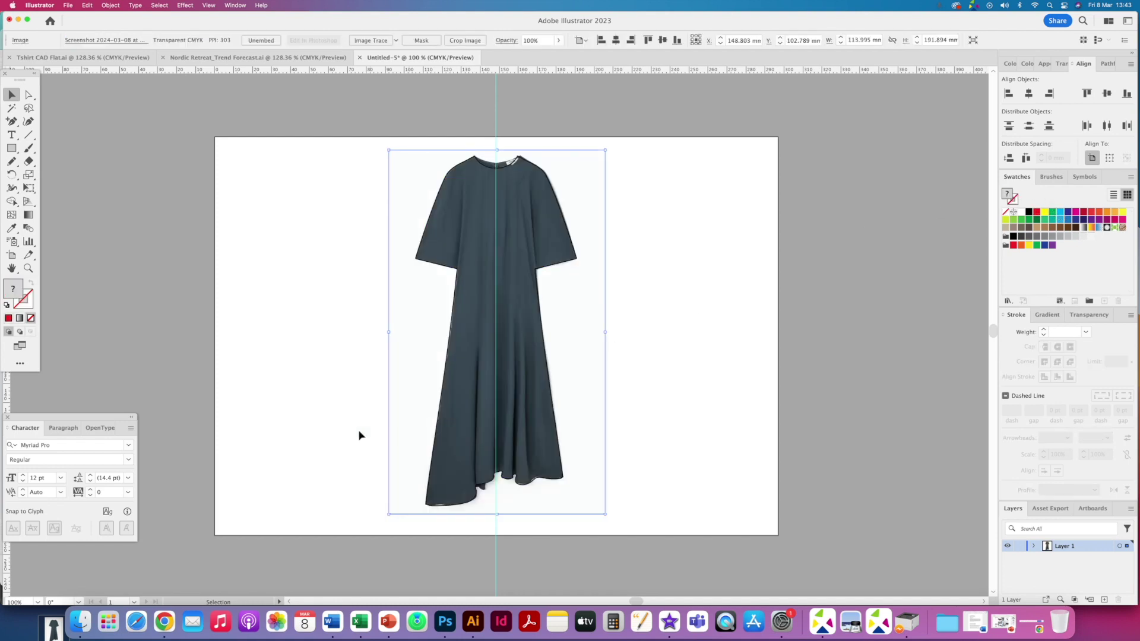
pyautogui.click(285, 454)
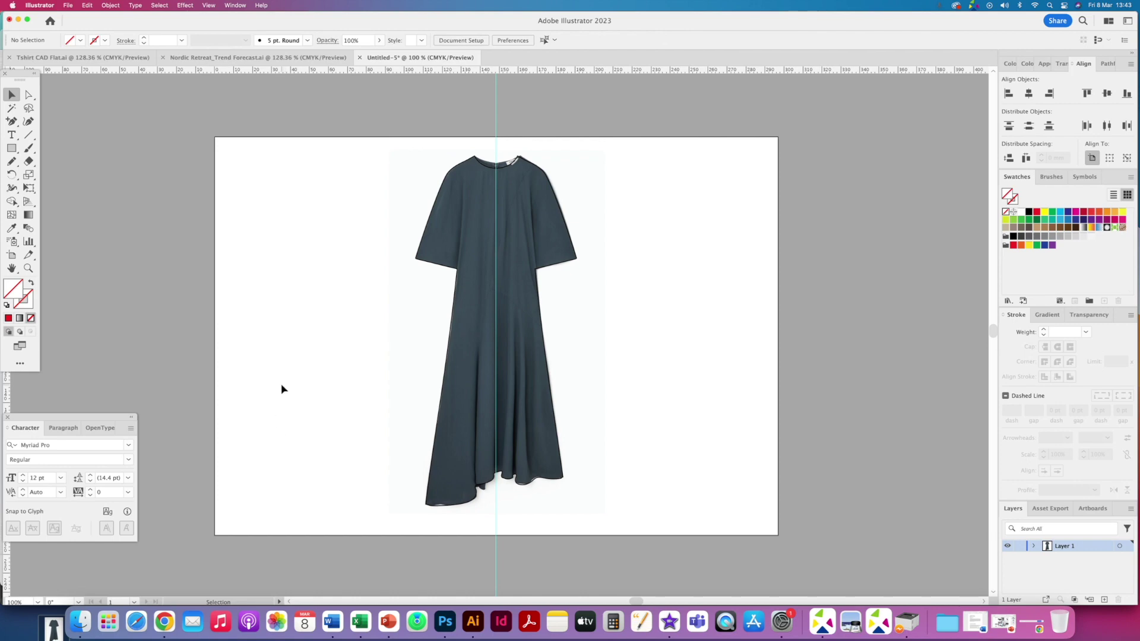
pyautogui.press('super+equal')
pyautogui.press('super+equal')
pyautogui.scroll(5, 351, 211)
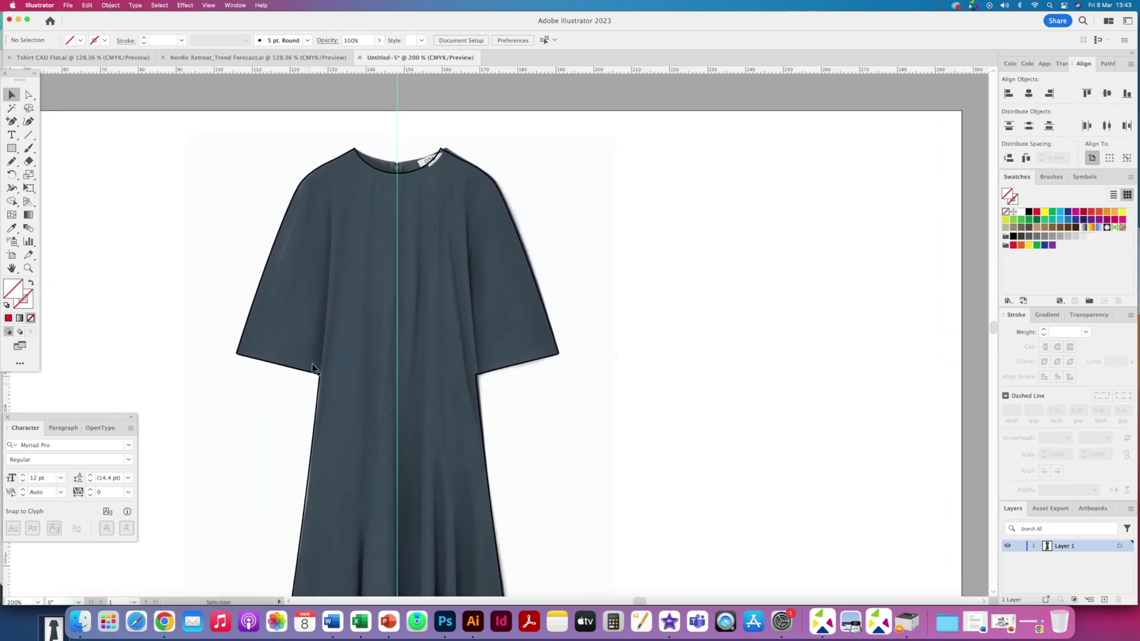
pyautogui.click(10, 161)
pyautogui.moveTo(322, 369); pyautogui.dragTo(332, 217)
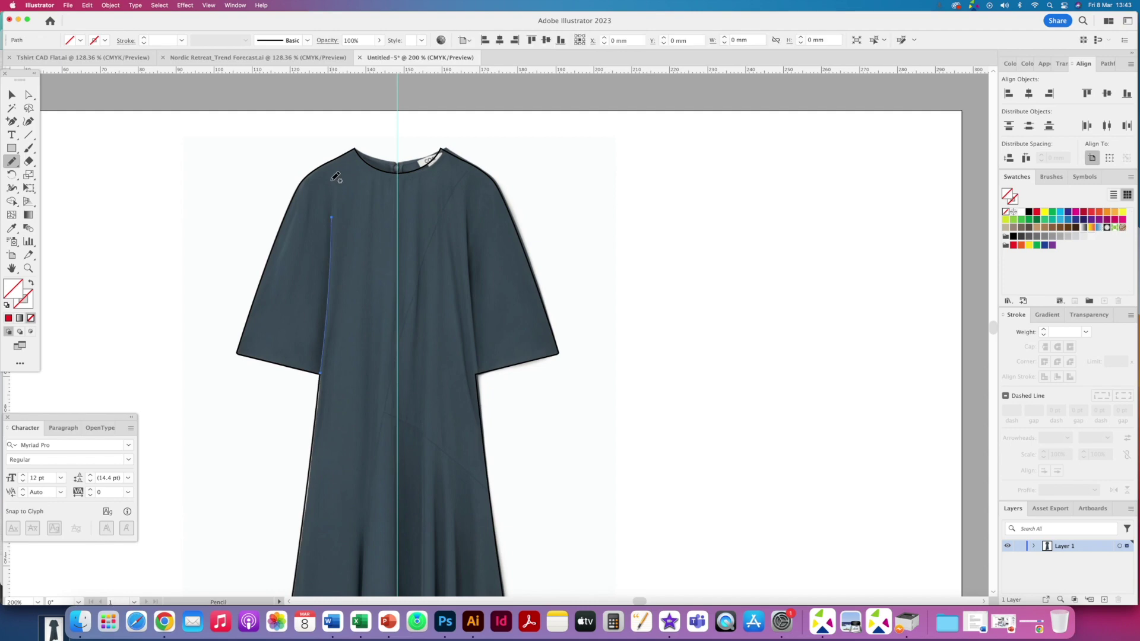
# Copy the dress outline's black stroke onto the armhole seam with the Eyedropper and set its weight to 0.5 pt.
pyautogui.click(11, 229)
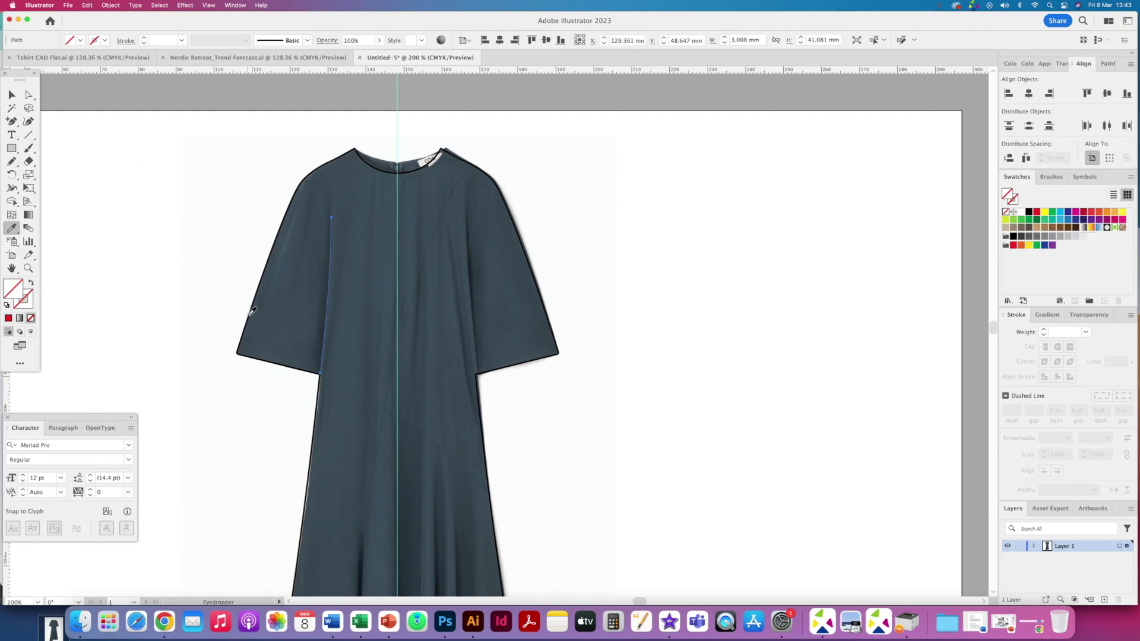
pyautogui.click(252, 310)
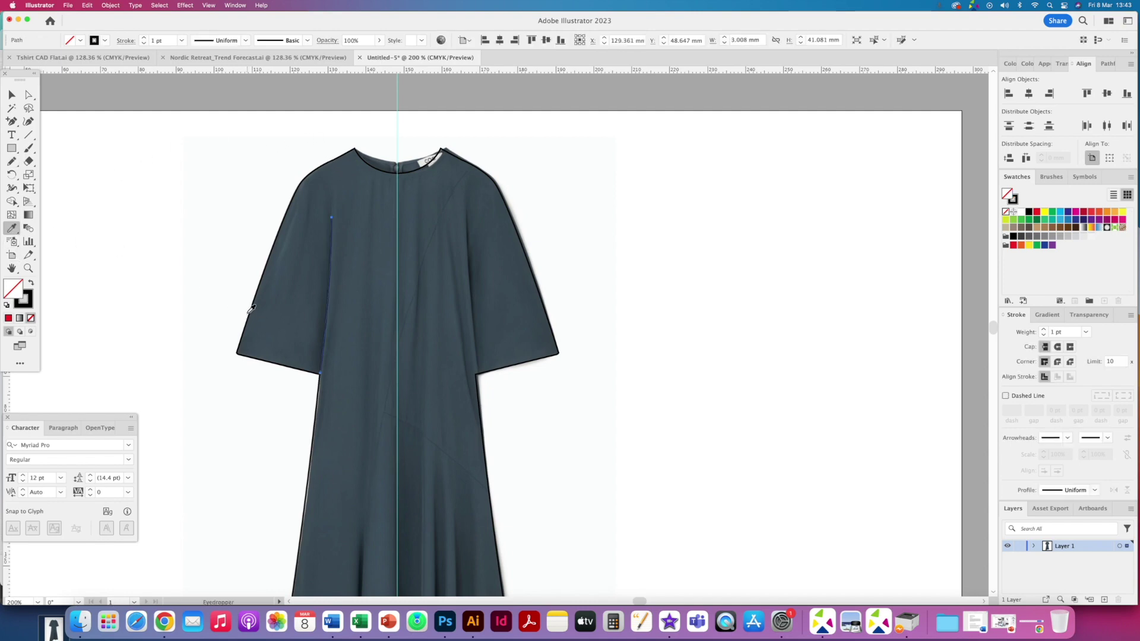
pyautogui.click(1087, 337)
pyautogui.click(1086, 76)
# Hide the dress photo so only the outline and armhole seam show.
pyautogui.click(9, 95)
pyautogui.click(243, 370)
pyautogui.press('Delete')
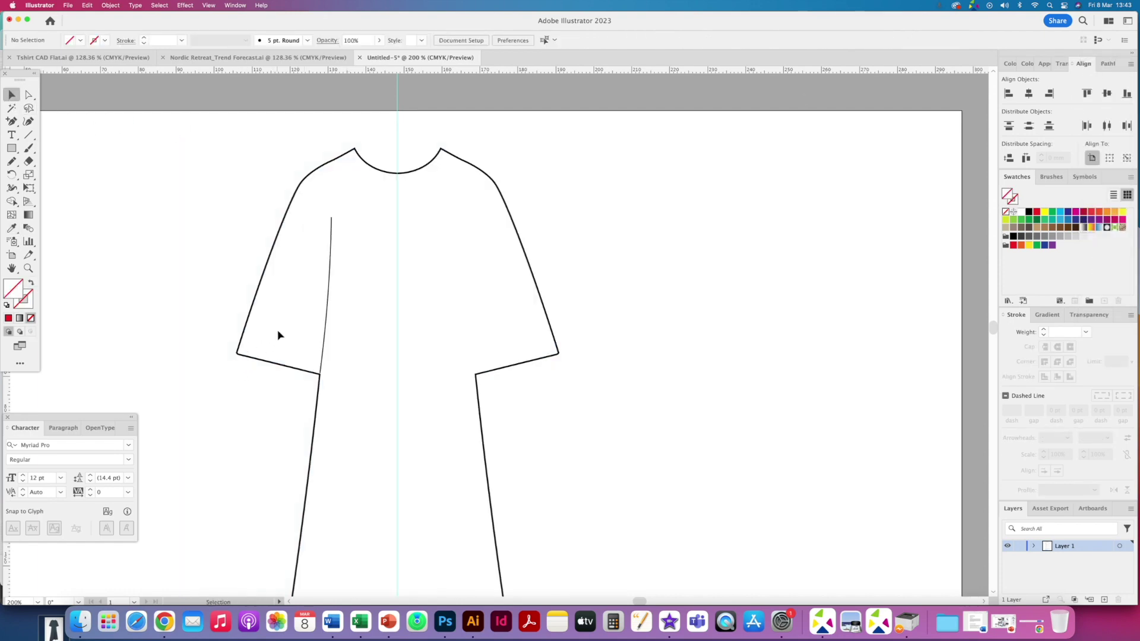
# Make a reflected copy of the armhole seam and move it to the right underarm to meet the side seam.
pyautogui.click(323, 348)
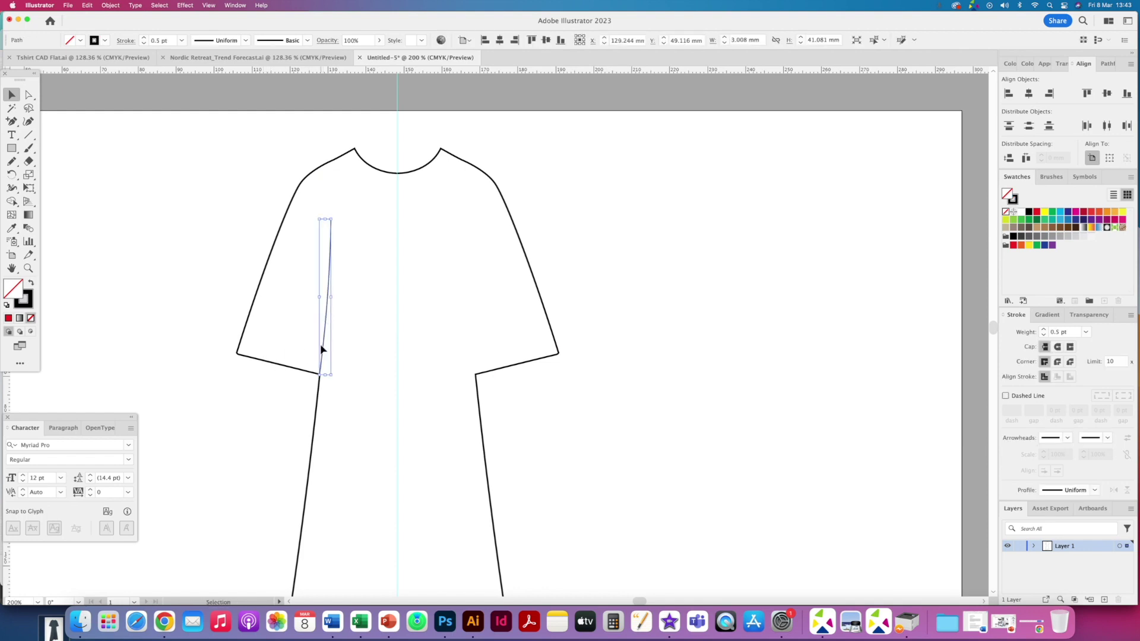
pyautogui.click(111, 5)
pyautogui.moveTo(114, 18)
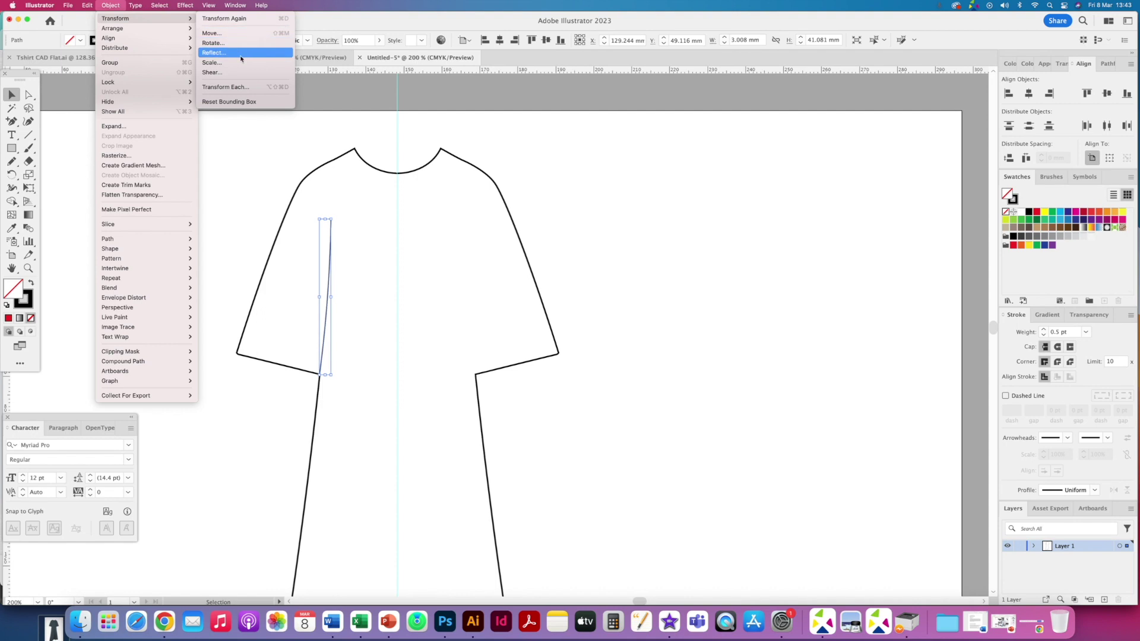
pyautogui.click(214, 52)
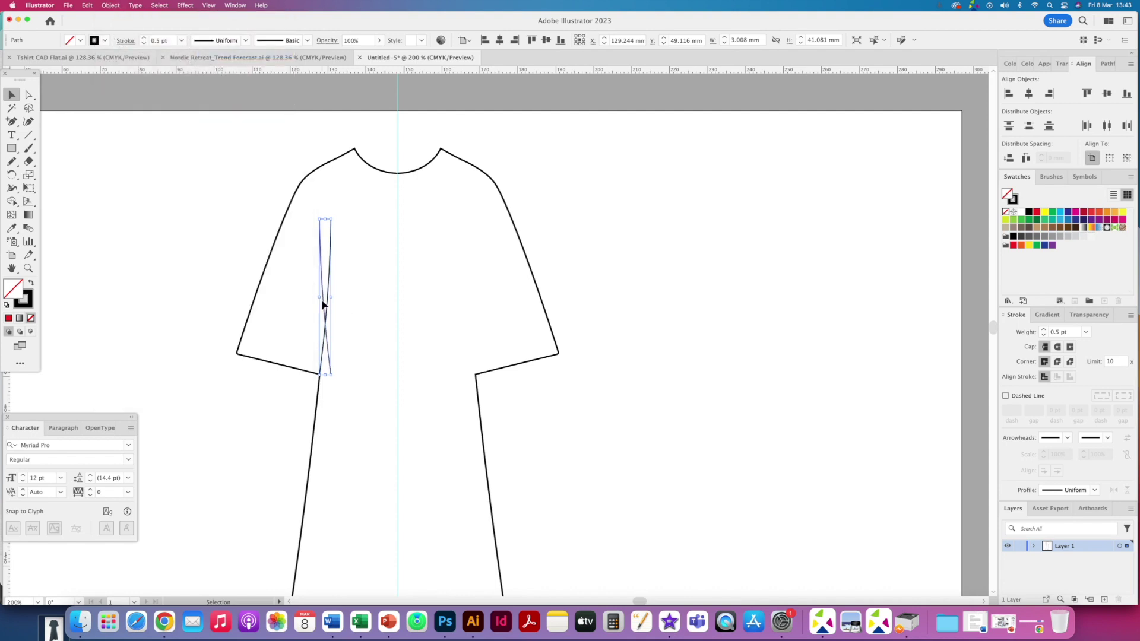
pyautogui.moveTo(322, 305); pyautogui.dragTo(467, 299)
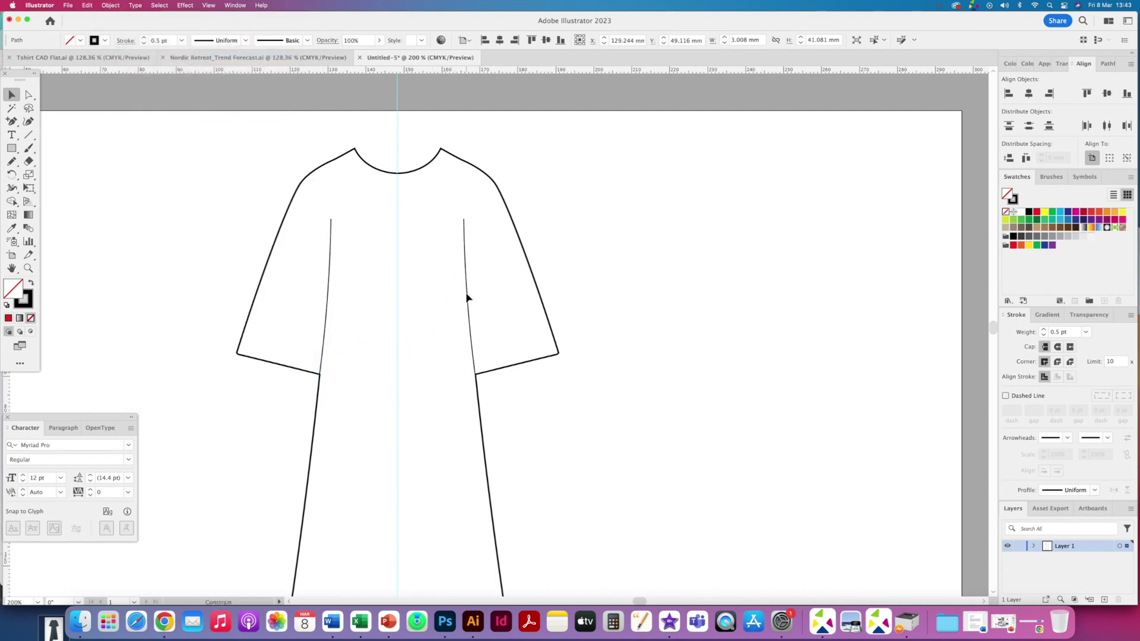
pyautogui.click(712, 224)
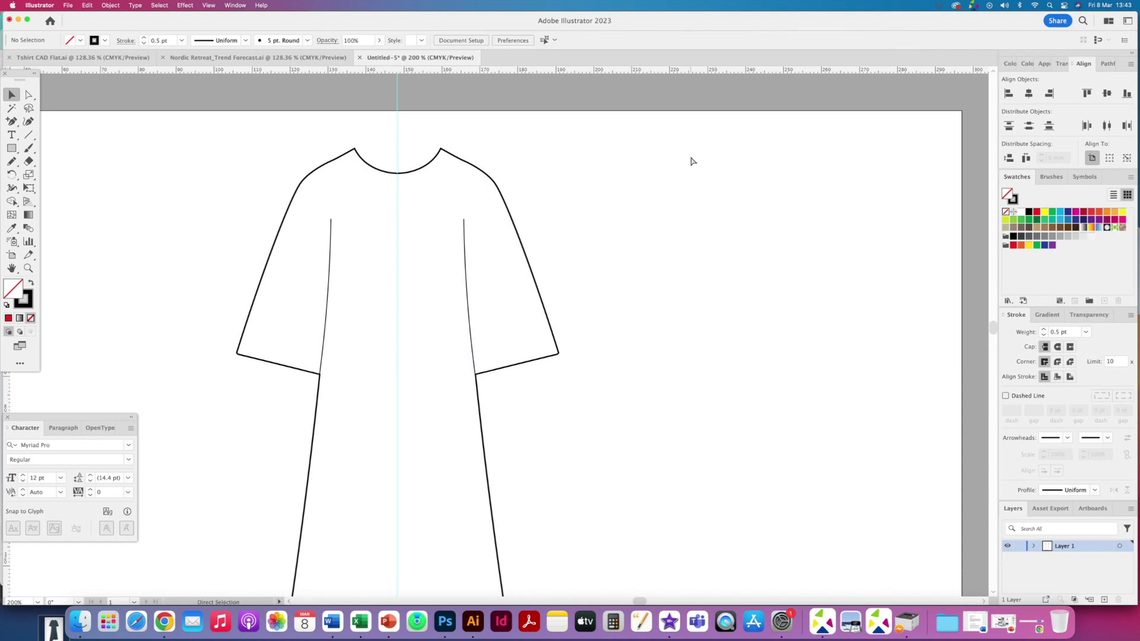
# Show the hidden dress photo and trace three skirt folds upward from the hem with the Pencil tool, about 65, 81 and 75 mm tall.
pyautogui.press('super+1')
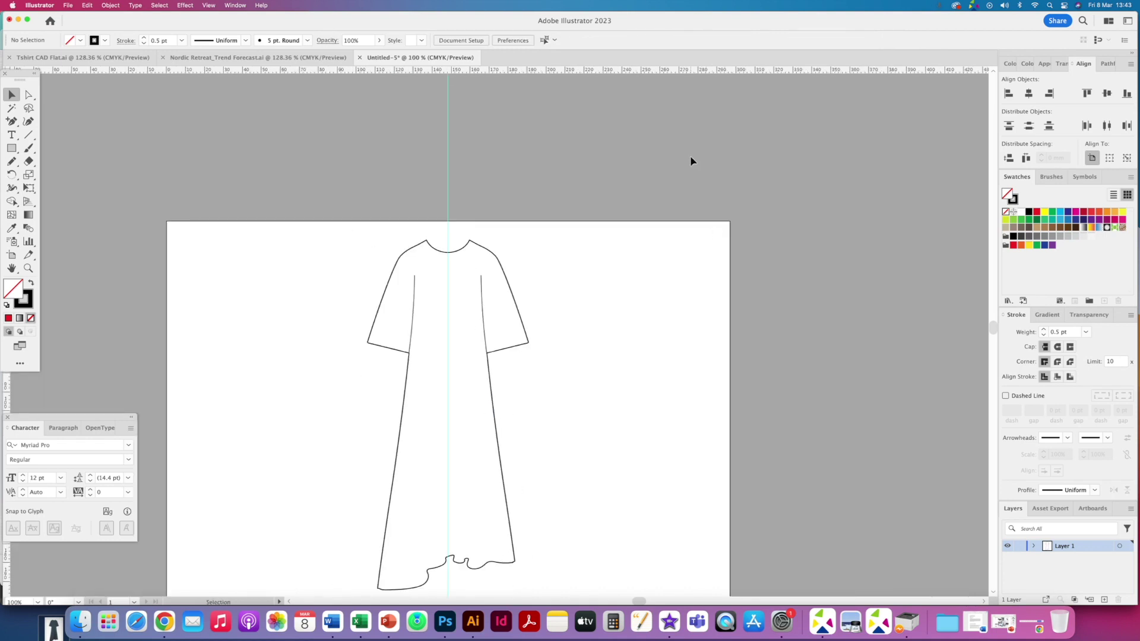
pyautogui.press('alt+super+3')
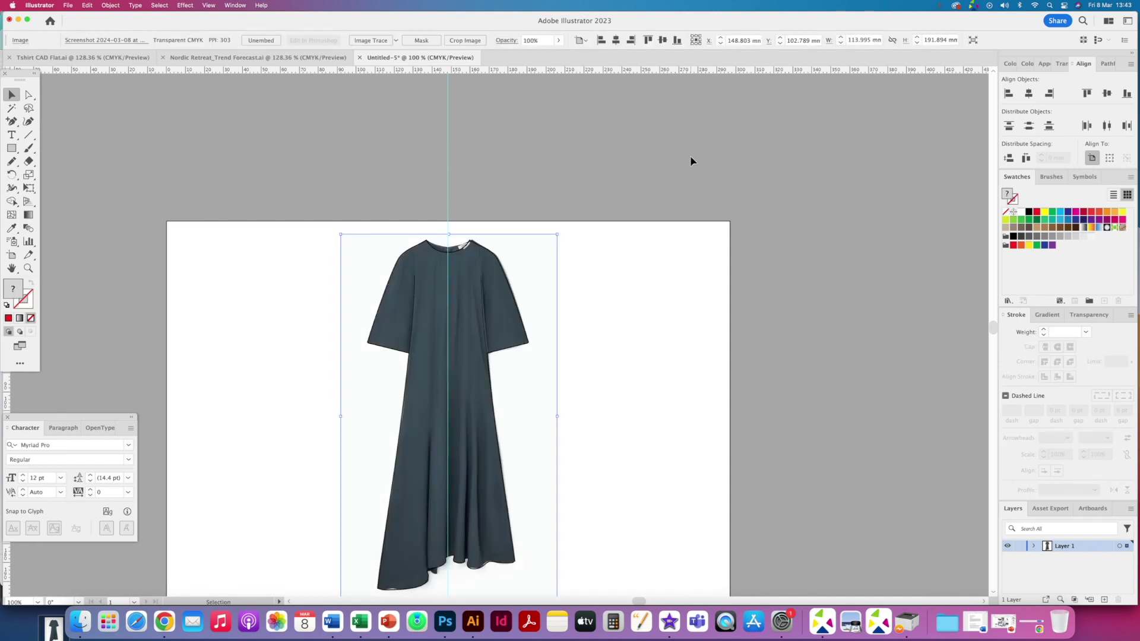
pyautogui.press('super+equal')
pyautogui.press('super+equal')
pyautogui.scroll(-3, 126, 273)
pyautogui.hscroll(3, 126, 273)
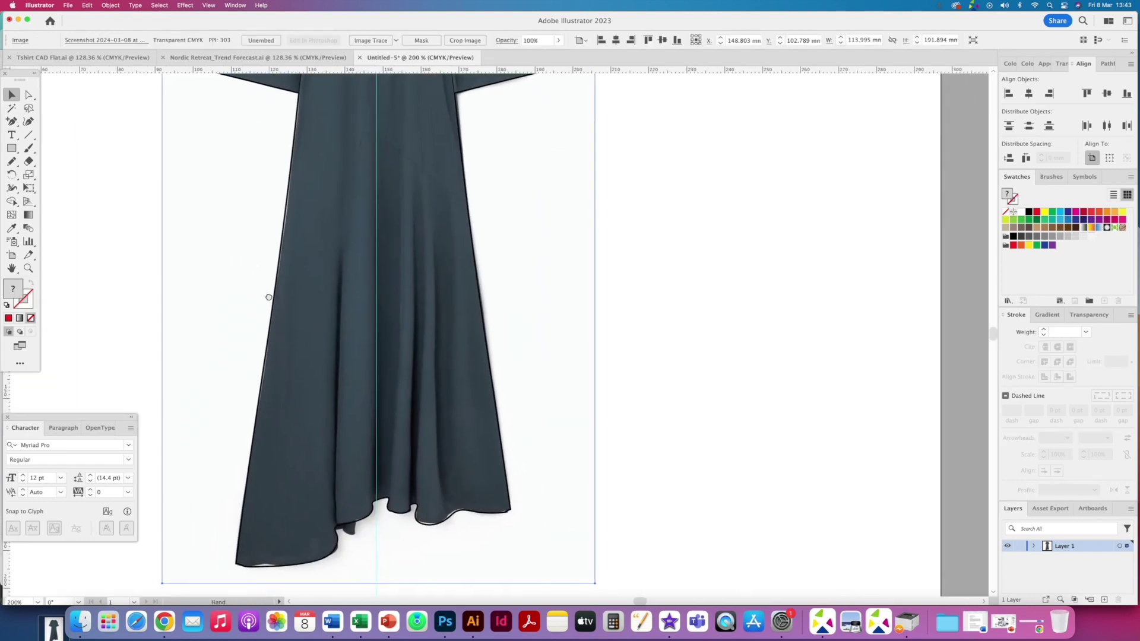
pyautogui.click(17, 164)
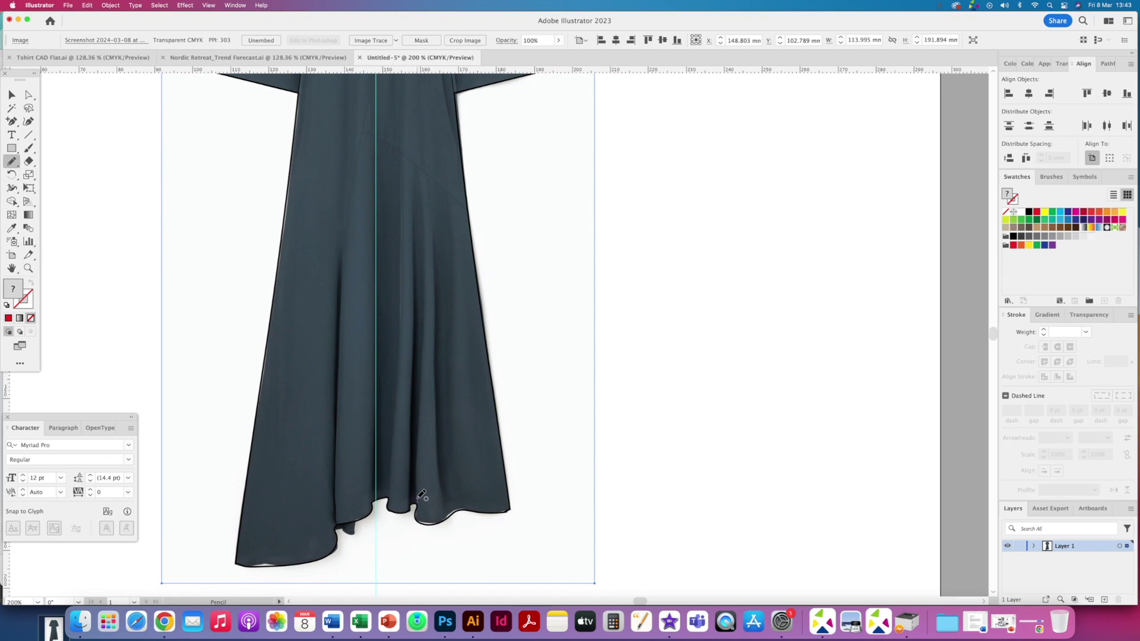
pyautogui.moveTo(419, 499); pyautogui.dragTo(424, 258)
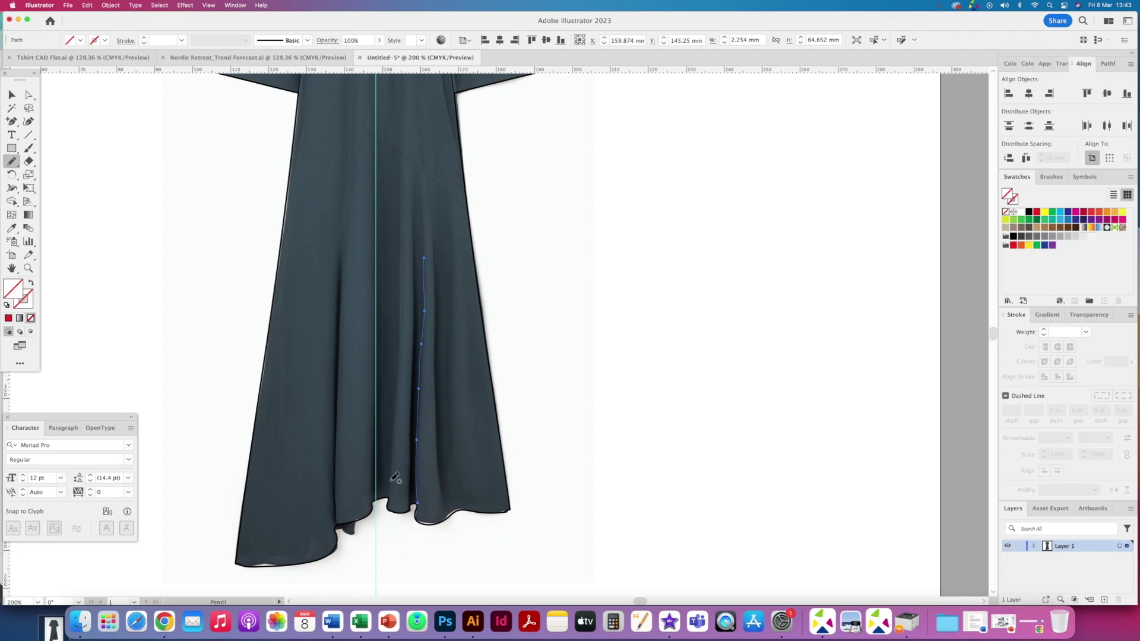
pyautogui.moveTo(391, 494); pyautogui.dragTo(399, 191)
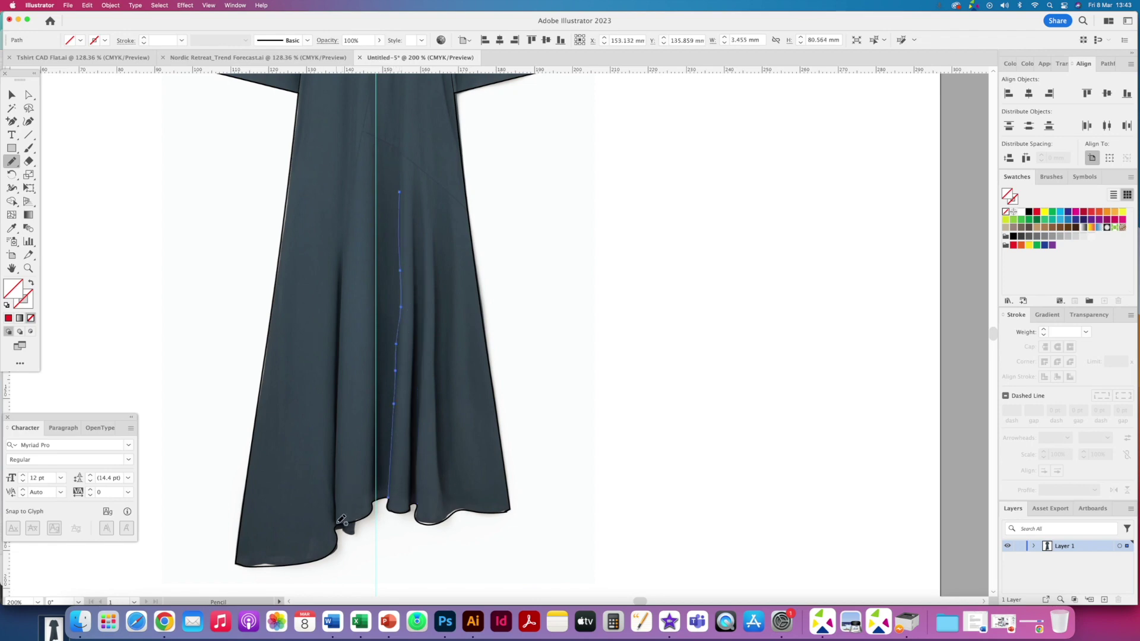
pyautogui.moveTo(340, 525); pyautogui.dragTo(343, 196)
# Hide the dress photo again to reveal the three traced fold lines.
pyautogui.press('v')
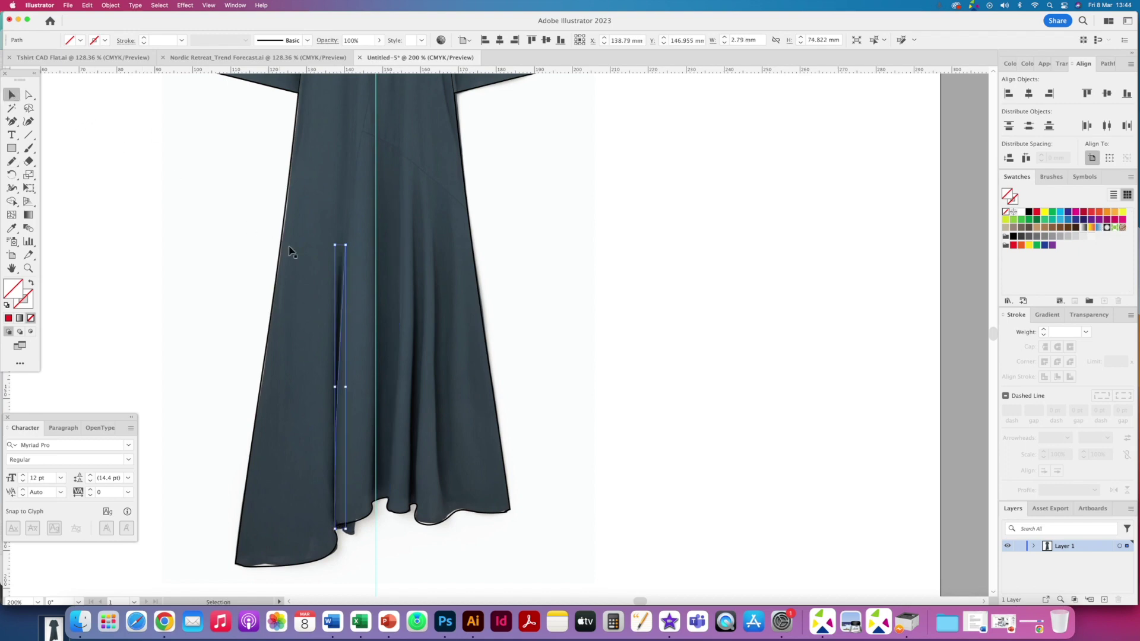
pyautogui.click(304, 252)
pyautogui.press('Delete')
# Give the three skirt fold lines a black 0.5 pt stroke with no fill.
pyautogui.moveTo(315, 248)
pyautogui.mouseDown()
pyautogui.moveTo(424, 440)
pyautogui.moveTo(454, 466)
pyautogui.mouseUp()
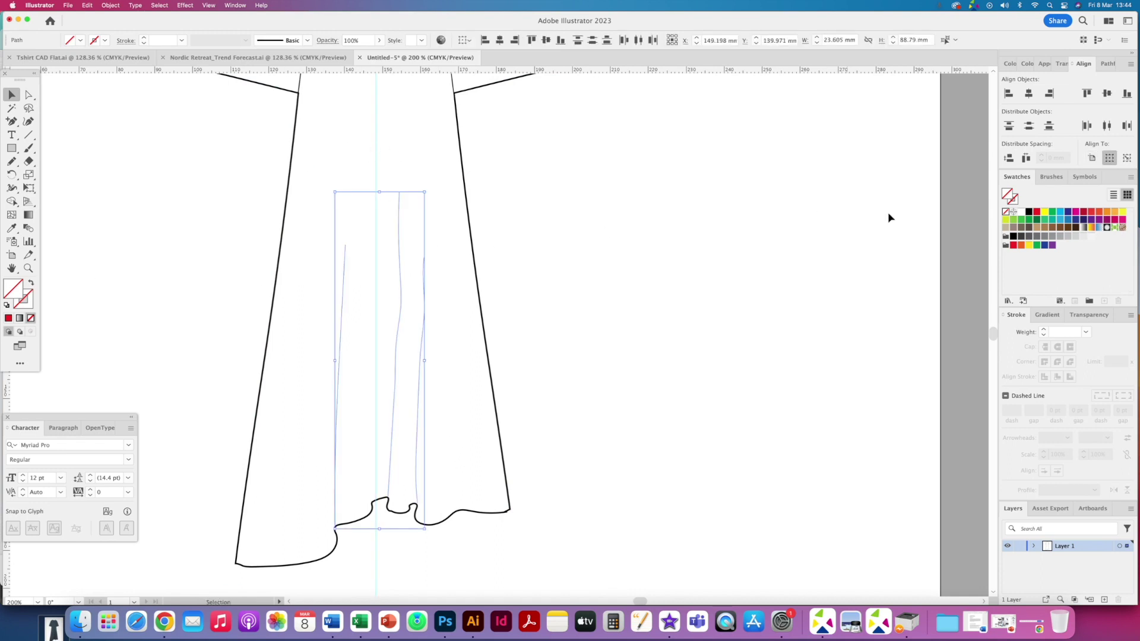
pyautogui.click(1033, 213)
pyautogui.moveTo(26, 309); pyautogui.dragTo(30, 301)
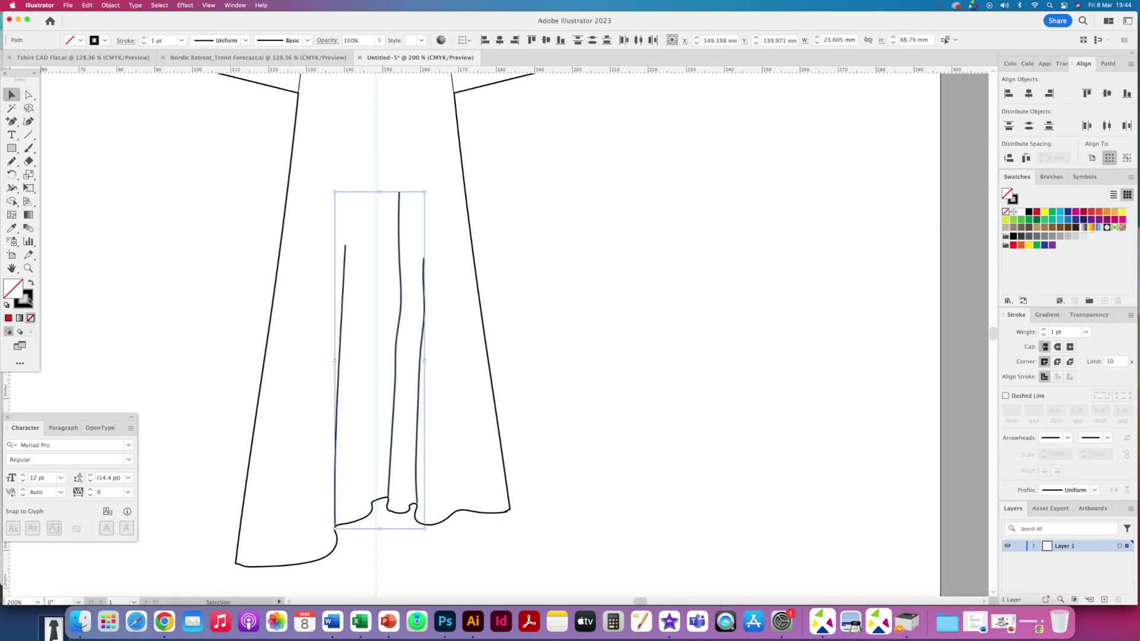
pyautogui.click(1086, 332)
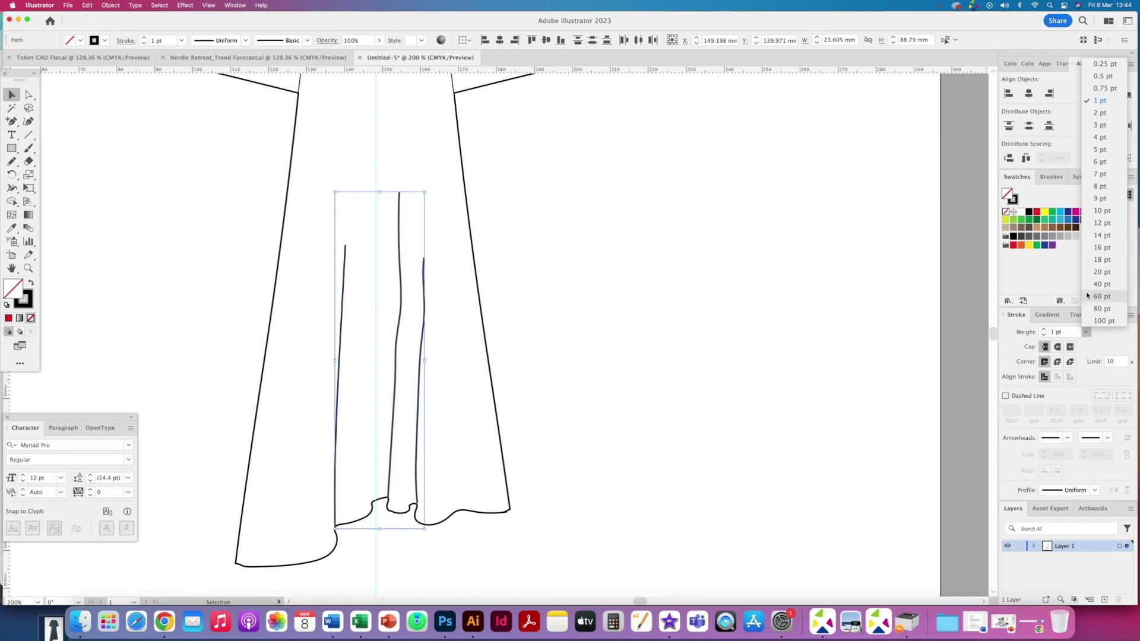
pyautogui.click(1105, 75)
# Smooth the middle fold line with the Smooth tool and adjust the lower ends of the outer two folds to meet the hem.
pyautogui.moveTo(11, 161); pyautogui.dragTo(43, 190)
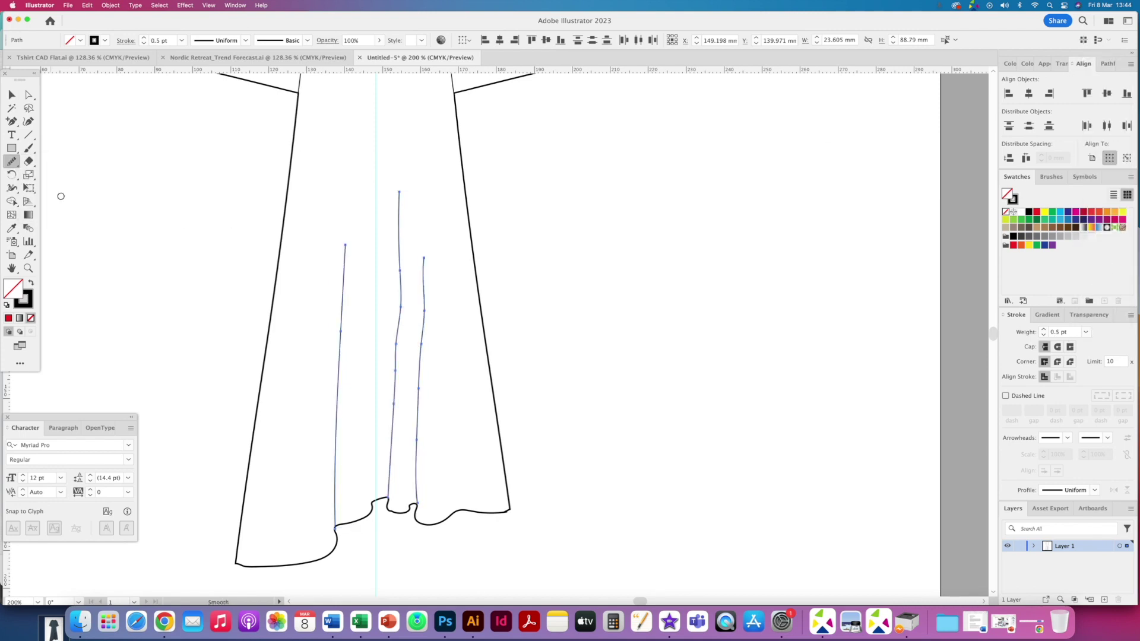
pyautogui.moveTo(399, 259); pyautogui.dragTo(375, 473)
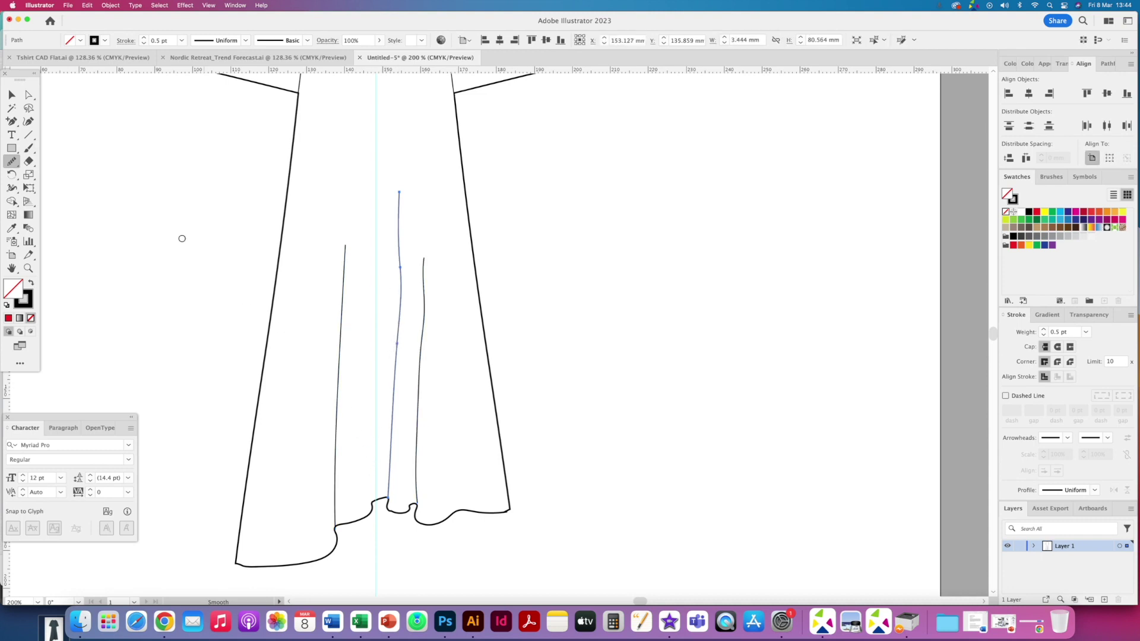
pyautogui.click(14, 98)
pyautogui.click(28, 95)
pyautogui.click(359, 273)
pyautogui.click(424, 343)
pyautogui.moveTo(424, 503); pyautogui.dragTo(418, 507)
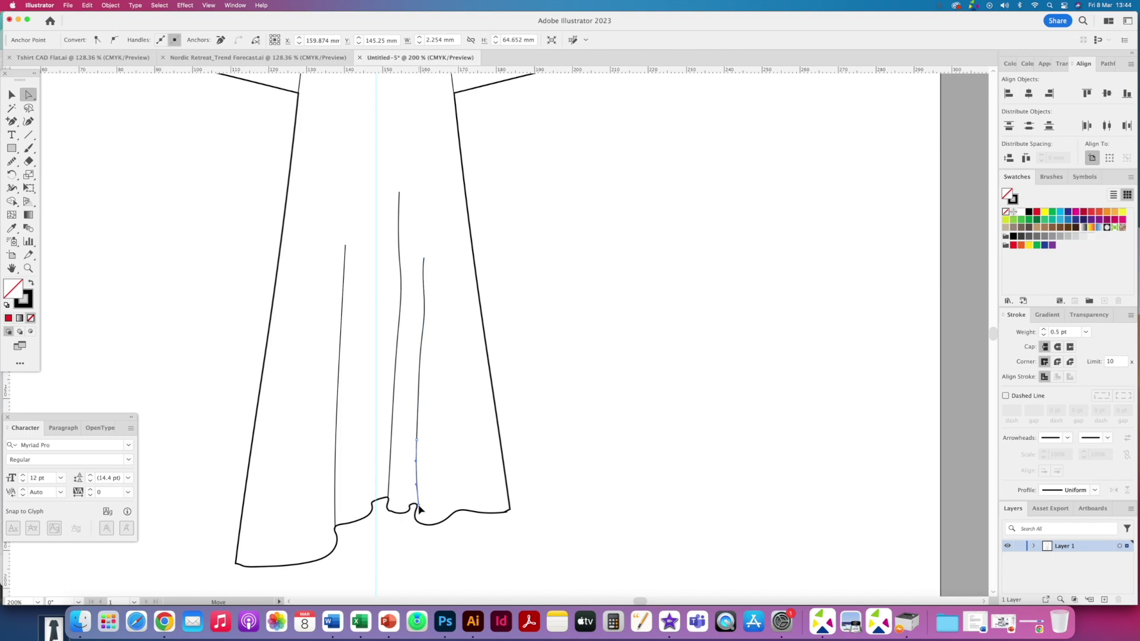
pyautogui.click(335, 528)
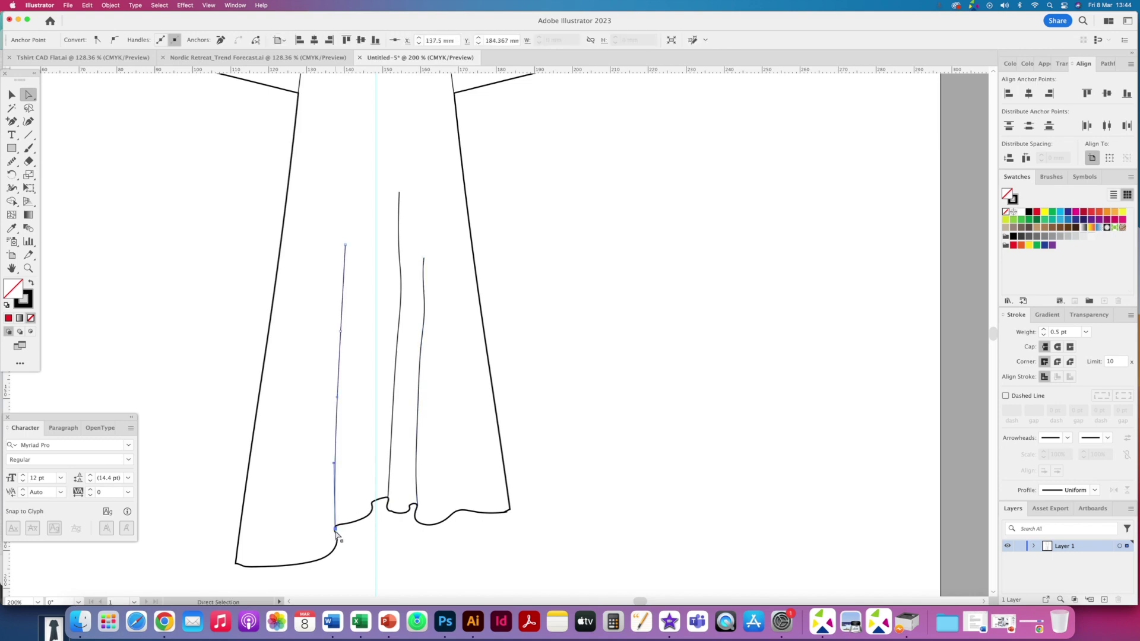
pyautogui.click(564, 331)
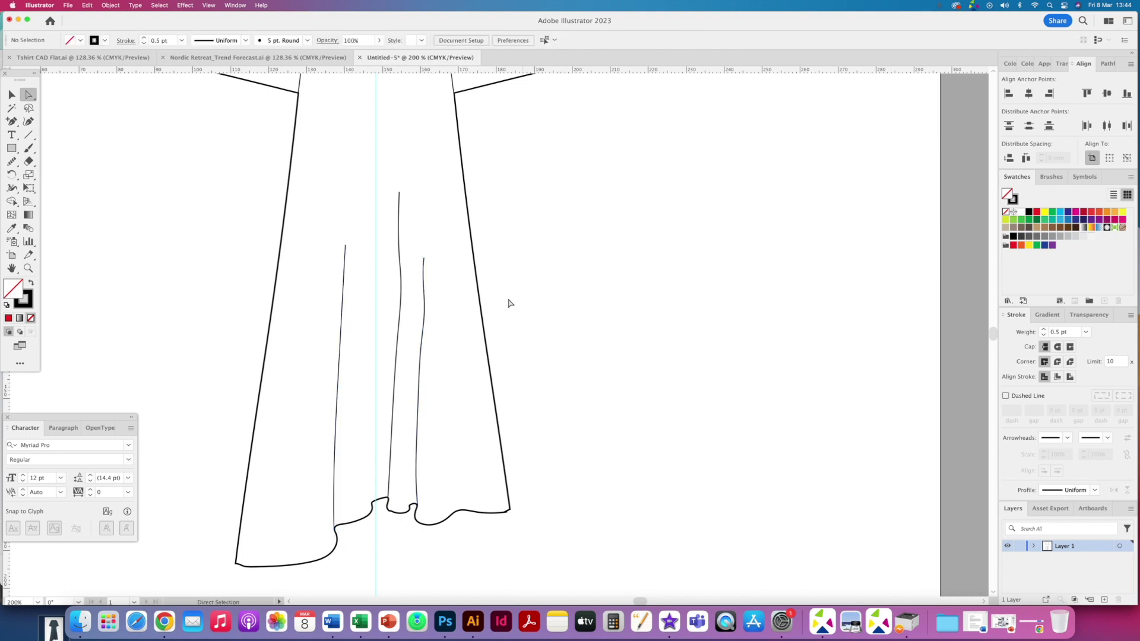
# Draw two more folds up from the hem with the Pencil tool, one about 74 mm tall beside the guide and a shorter one near the right side seam.
pyautogui.moveTo(11, 161); pyautogui.dragTo(42, 173)
pyautogui.moveTo(373, 502); pyautogui.dragTo(365, 223)
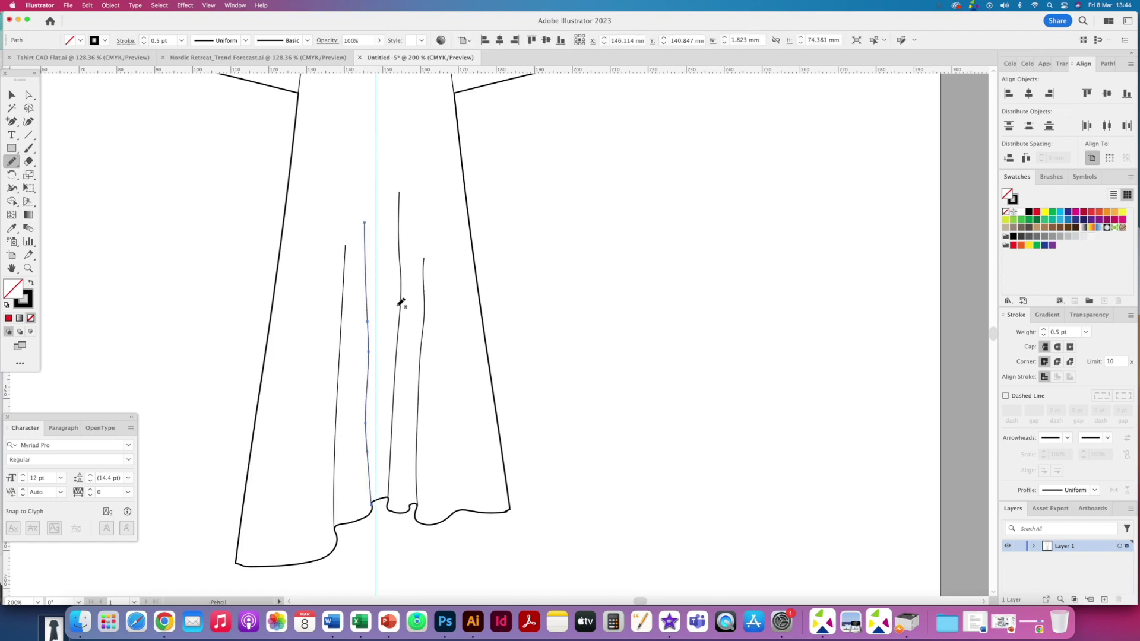
pyautogui.moveTo(457, 510); pyautogui.dragTo(446, 351)
pyautogui.press('v')
pyautogui.press('super+shift+a')
pyautogui.press('super+minus')
pyautogui.press('super+minus')
pyautogui.moveTo(383, 280); pyautogui.dragTo(373, 354)
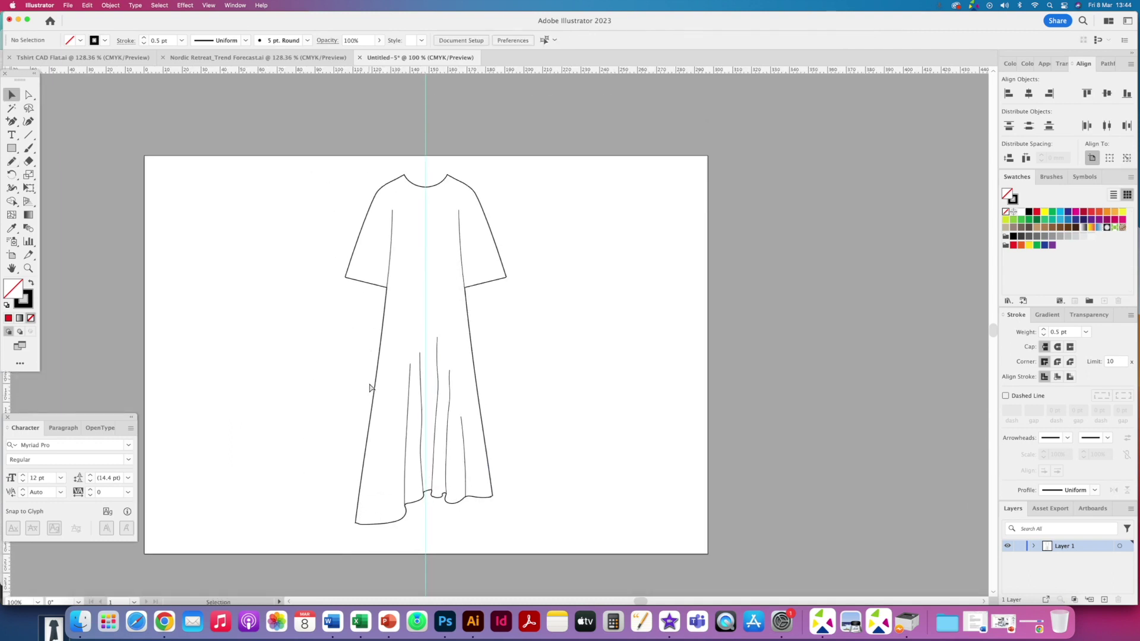
# Show the hidden dress photo again and compare the armhole seams, fold lines and hem with it.
pyautogui.press('alt+super+3')
pyautogui.click(462, 249)
pyautogui.press('super+equal')
pyautogui.press('super+equal')
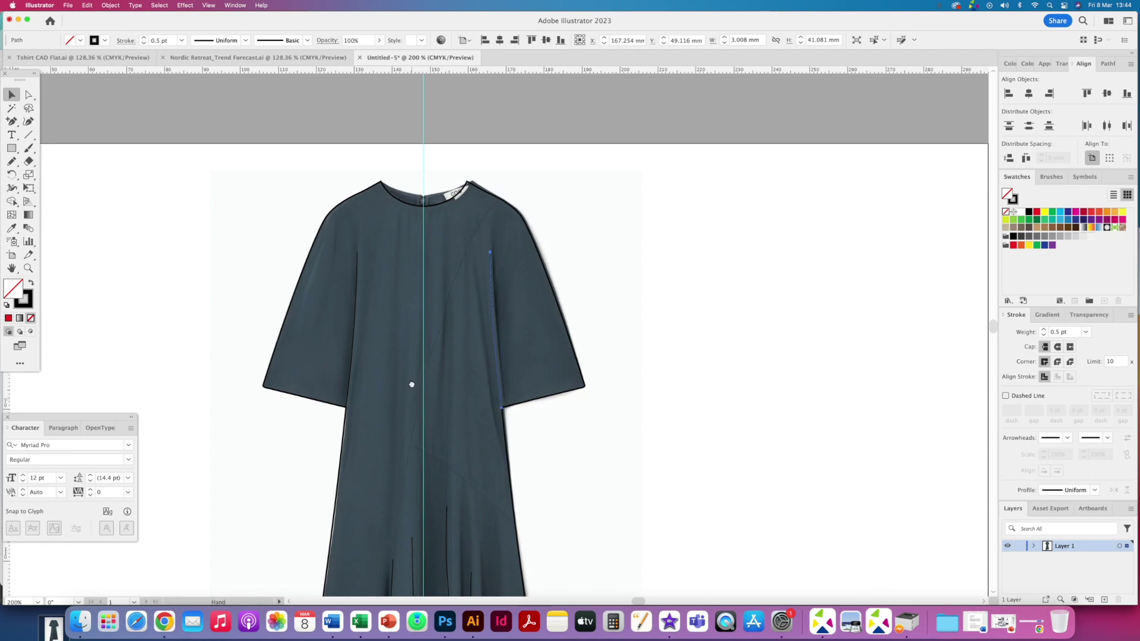
pyautogui.scroll(-5, 407, 382)
pyautogui.moveTo(390, 343); pyautogui.dragTo(380, 240)
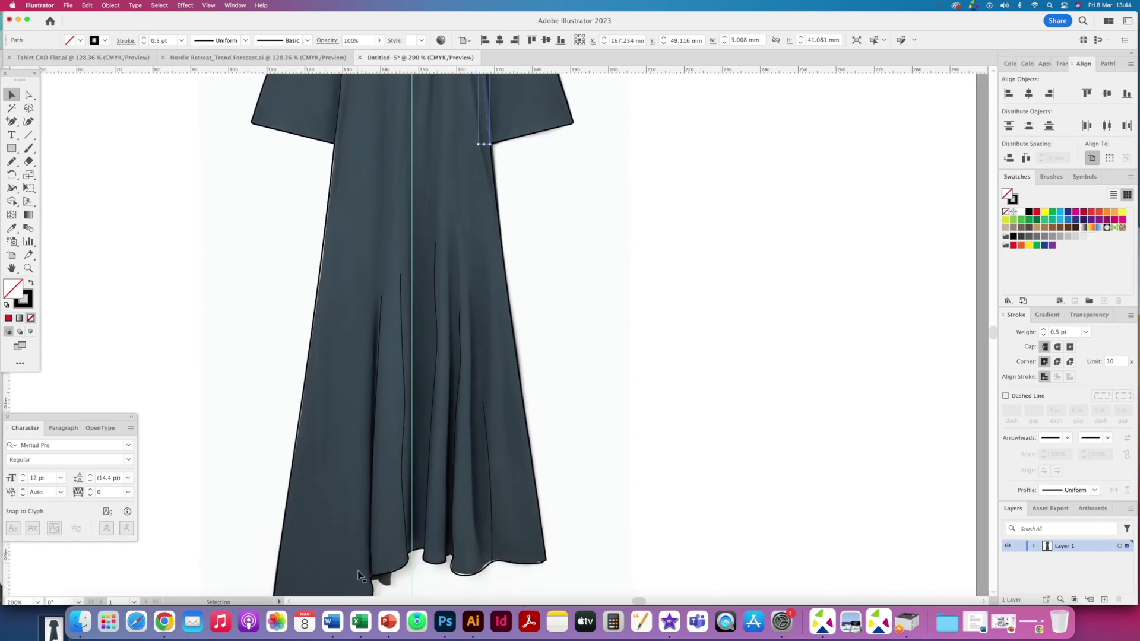
pyautogui.moveTo(392, 334); pyautogui.dragTo(388, 409)
pyautogui.scroll(7, 389, 408)
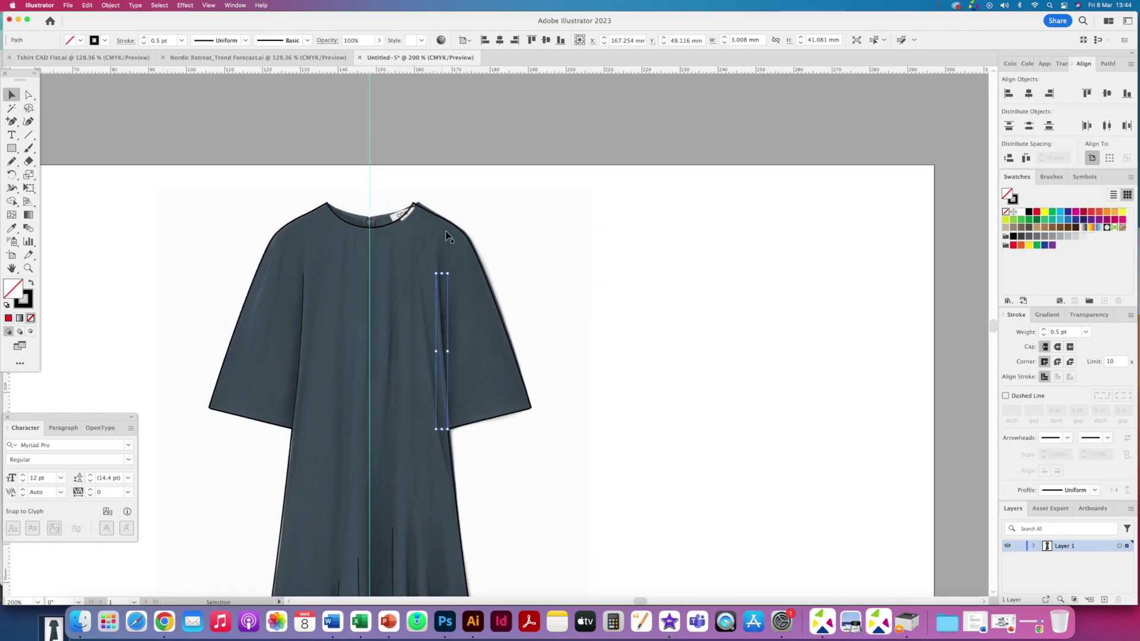
# Add an anchor point to the dress outline on the right shoulder slope with the Add Anchor Point tool.
pyautogui.click(456, 222)
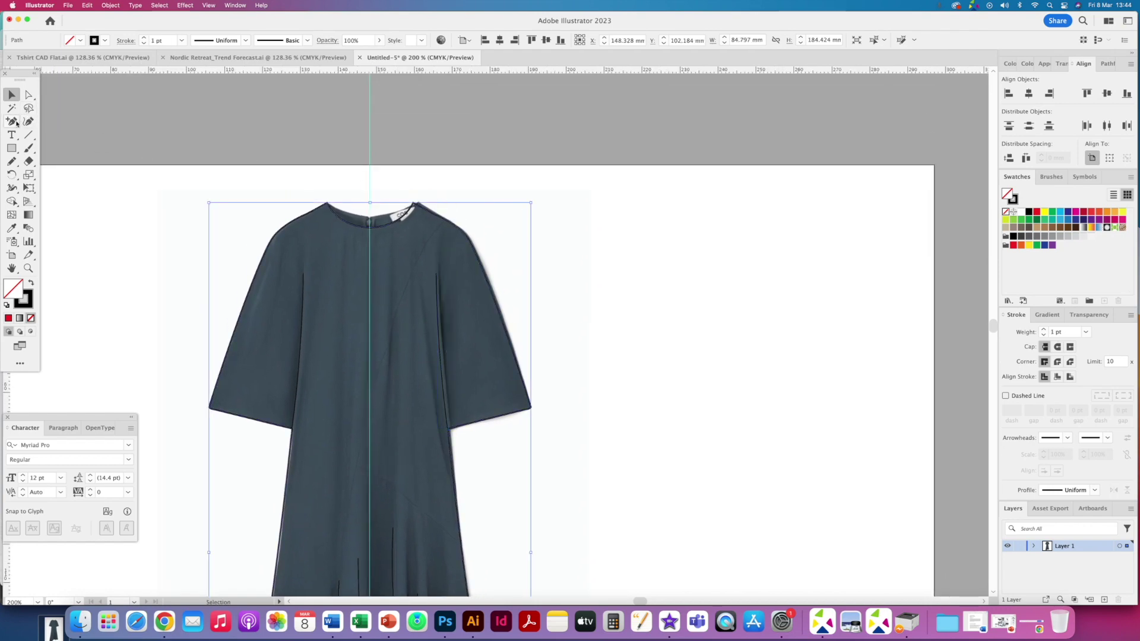
pyautogui.moveTo(11, 121); pyautogui.dragTo(62, 130)
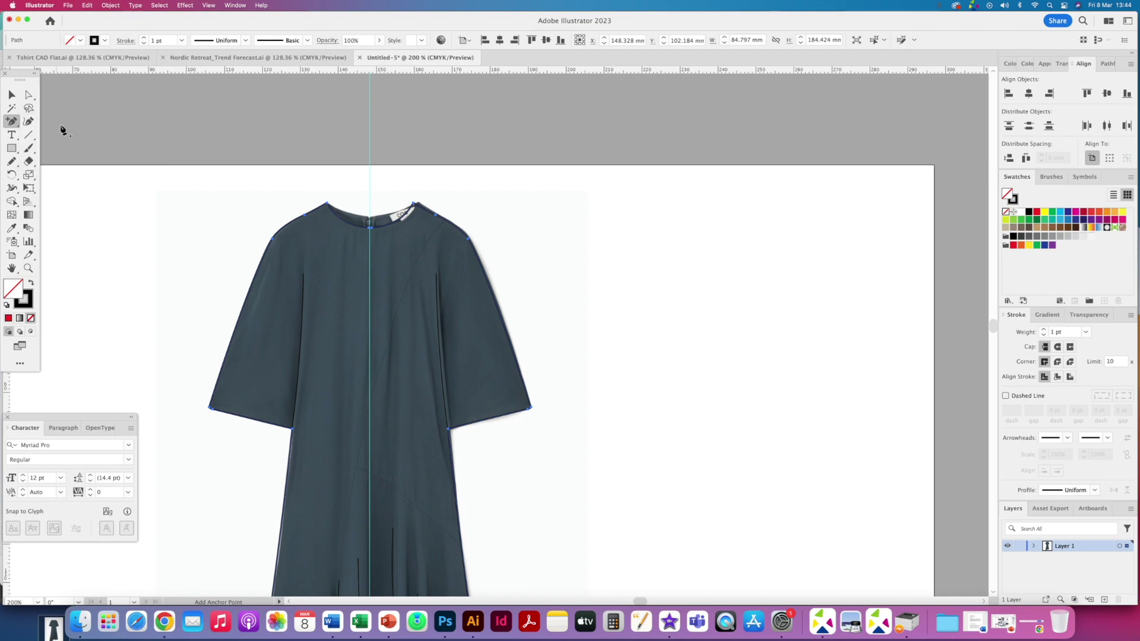
pyautogui.click(451, 224)
pyautogui.scroll(-10, 334, 337)
pyautogui.scroll(-4, 334, 337)
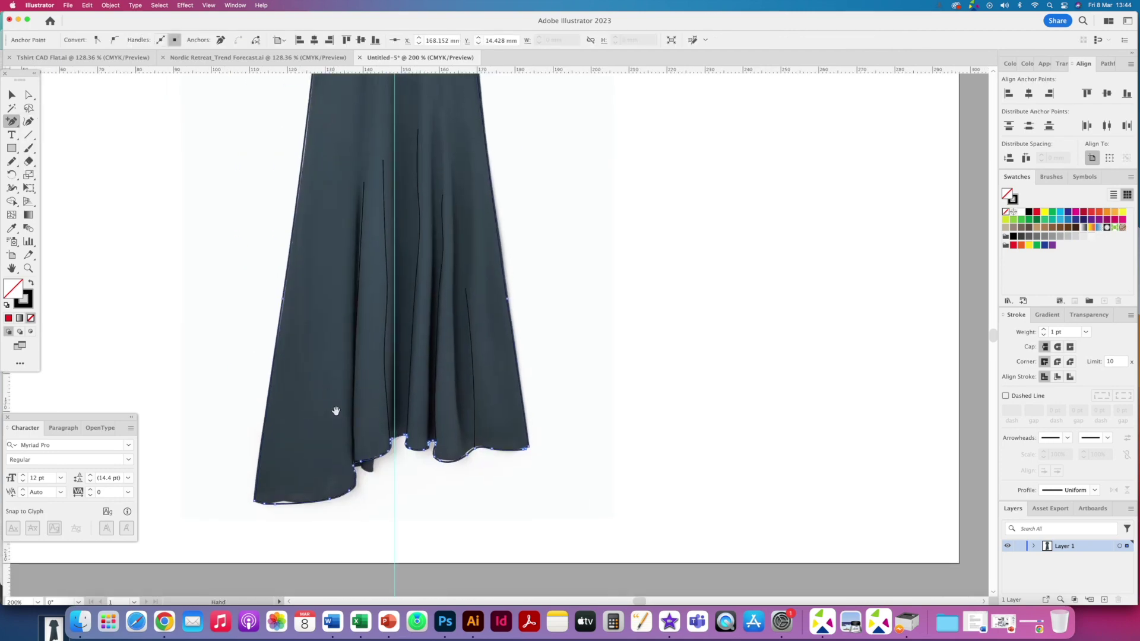
# Duplicate in front the outline section running from the right shoulder anchor around the neckline, left sleeve and left side seam to the hem notch.
pyautogui.click(28, 96)
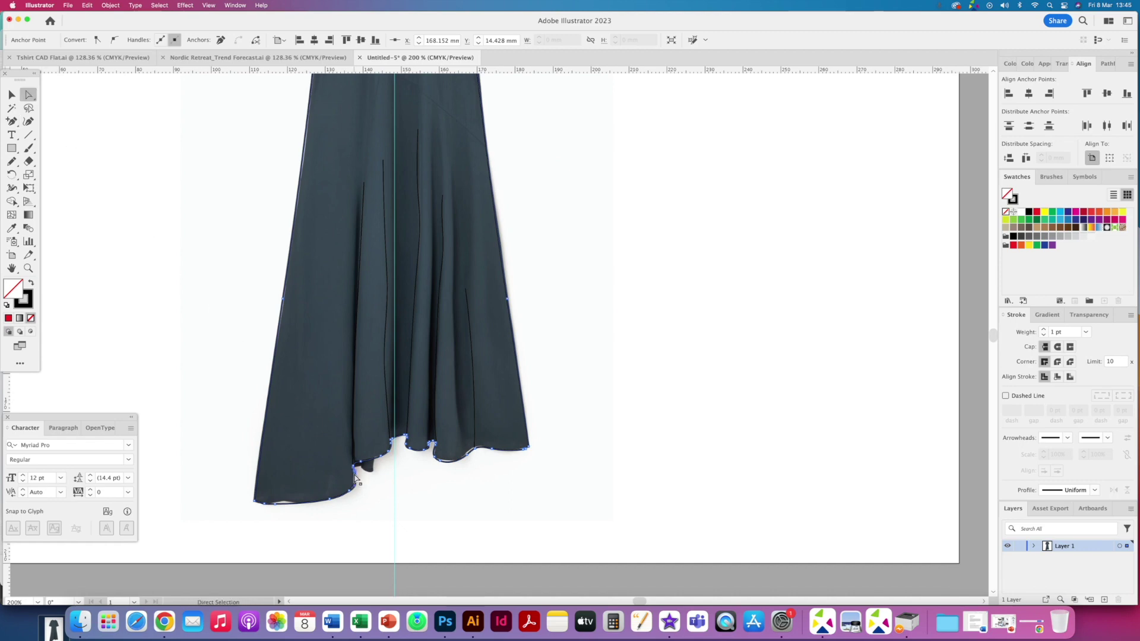
pyautogui.click(331, 503)
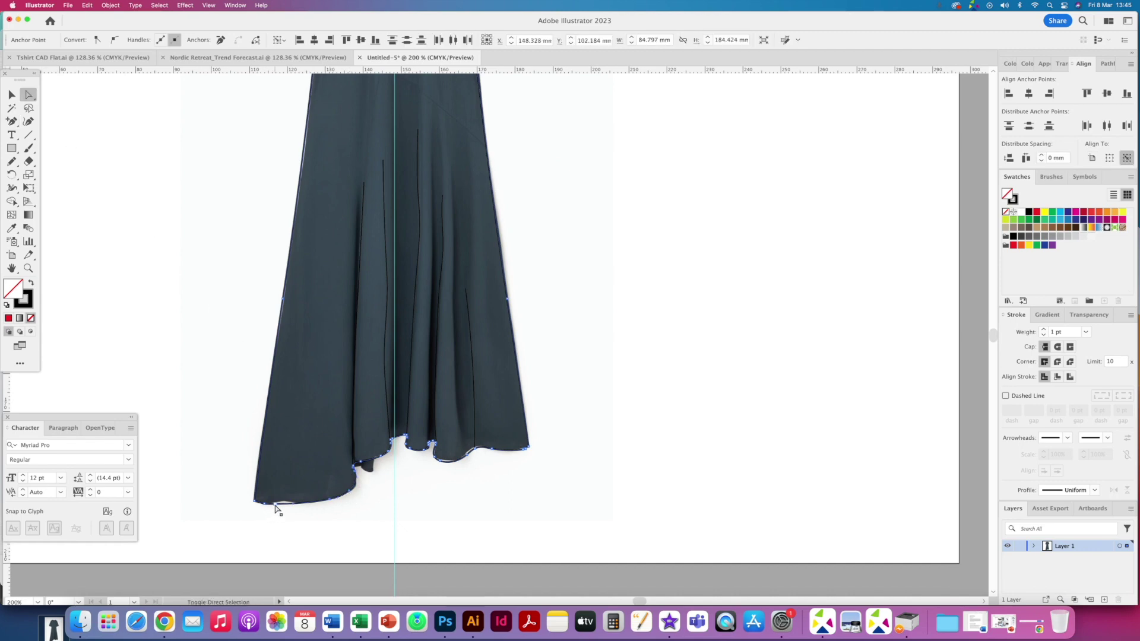
pyautogui.click(285, 377)
pyautogui.scroll(10, 333, 255)
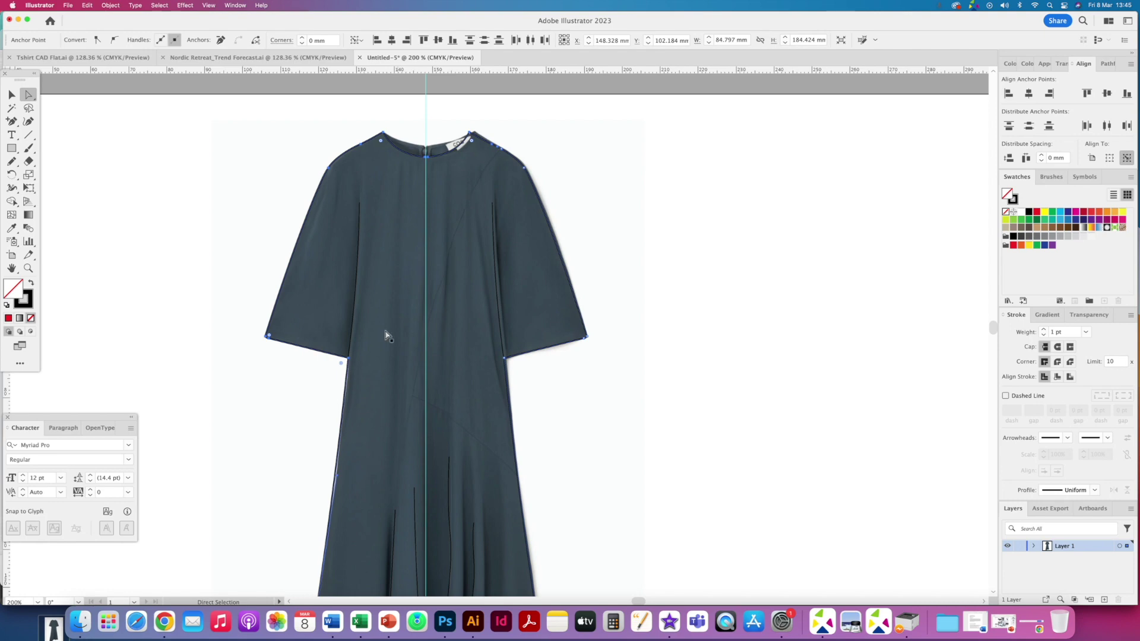
pyautogui.scroll(-10, 387, 336)
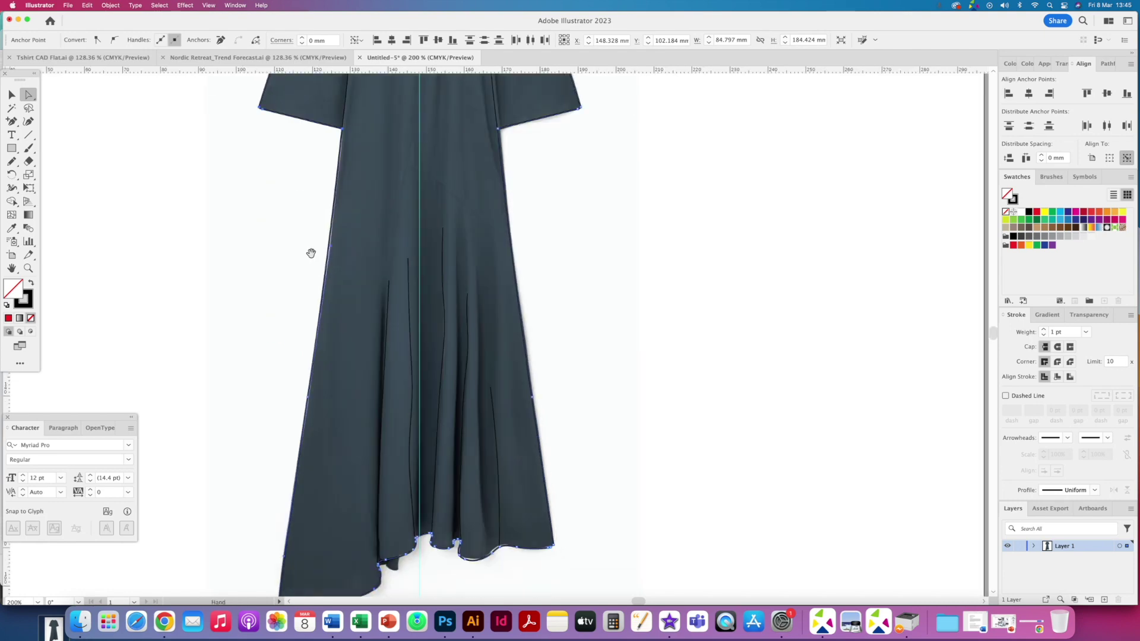
pyautogui.click(321, 421)
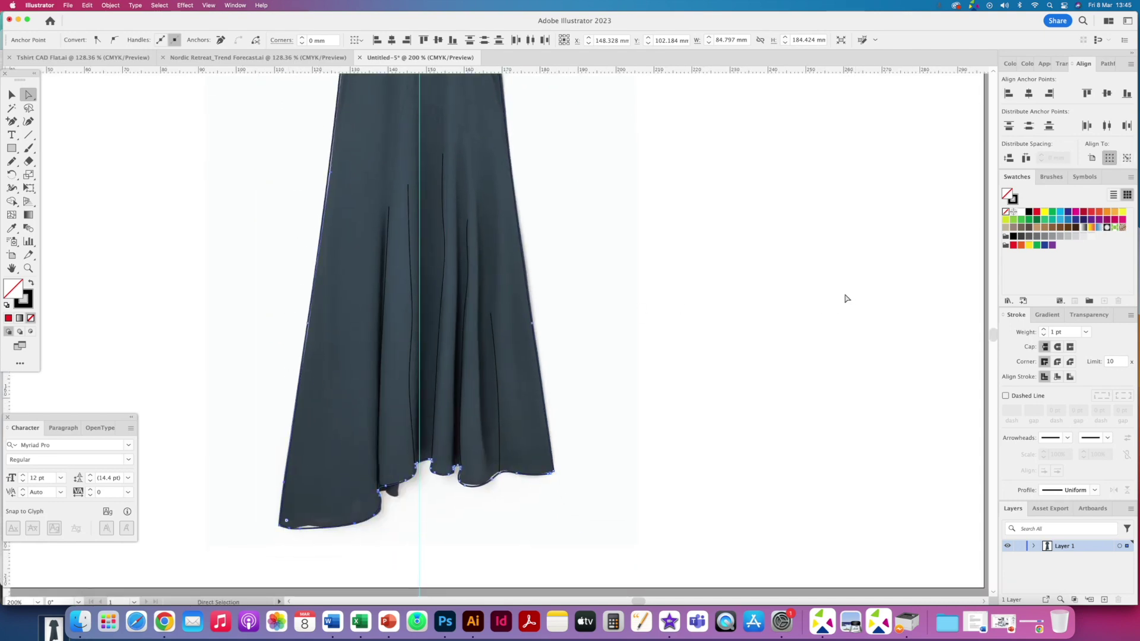
pyautogui.click(864, 285)
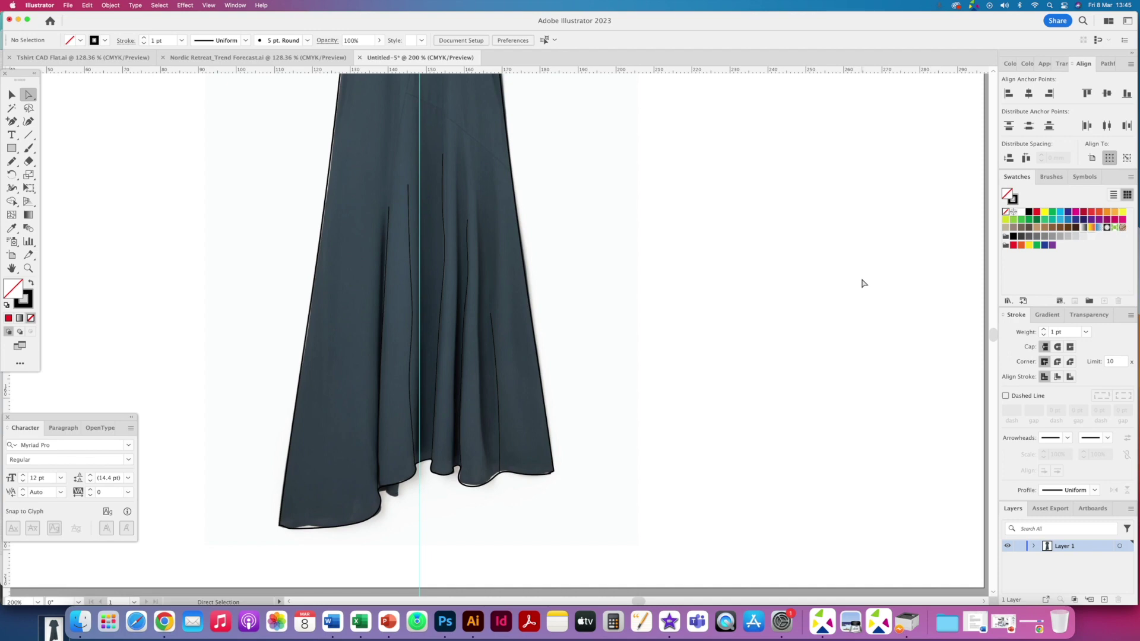
pyautogui.press('super+a')
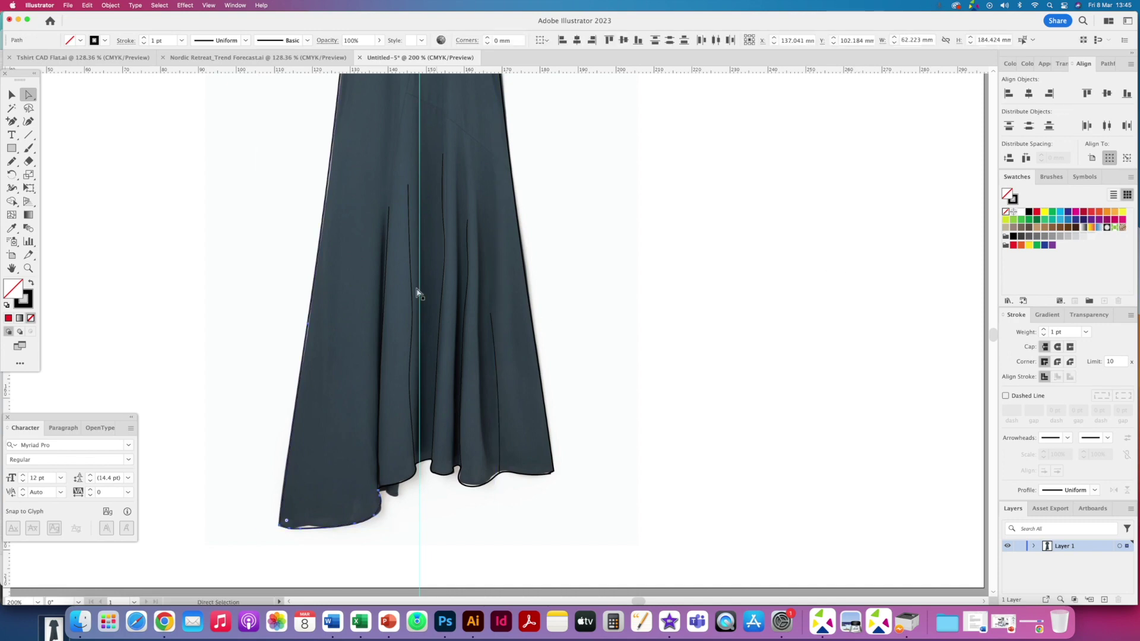
# Try removing the dress photo and shifting the duplicated outline section, and undo these changes.
pyautogui.scroll(10, 415, 295)
pyautogui.hscroll(3, 267, 300)
pyautogui.scroll(3, 307, 335)
pyautogui.hscroll(1, 307, 335)
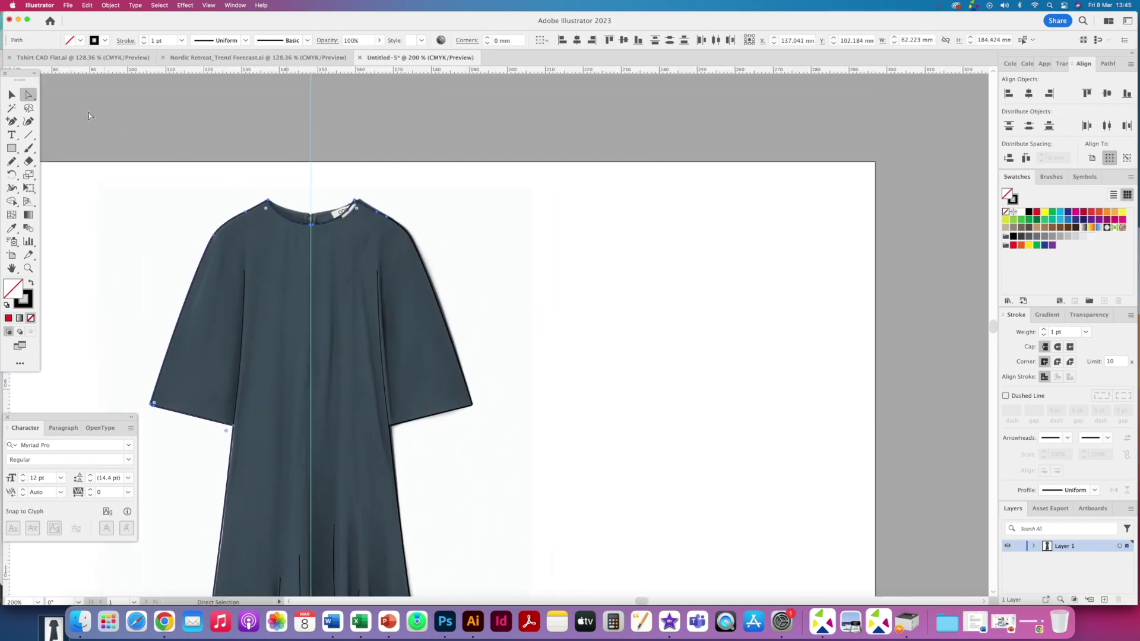
pyautogui.press('v')
pyautogui.press('Delete')
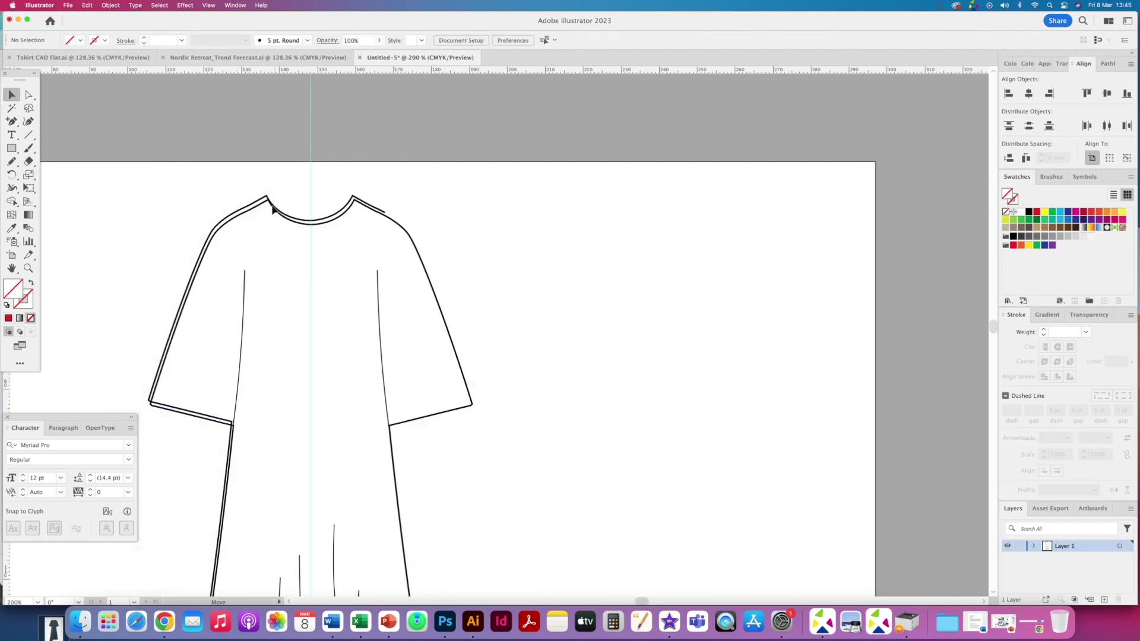
pyautogui.click(263, 199)
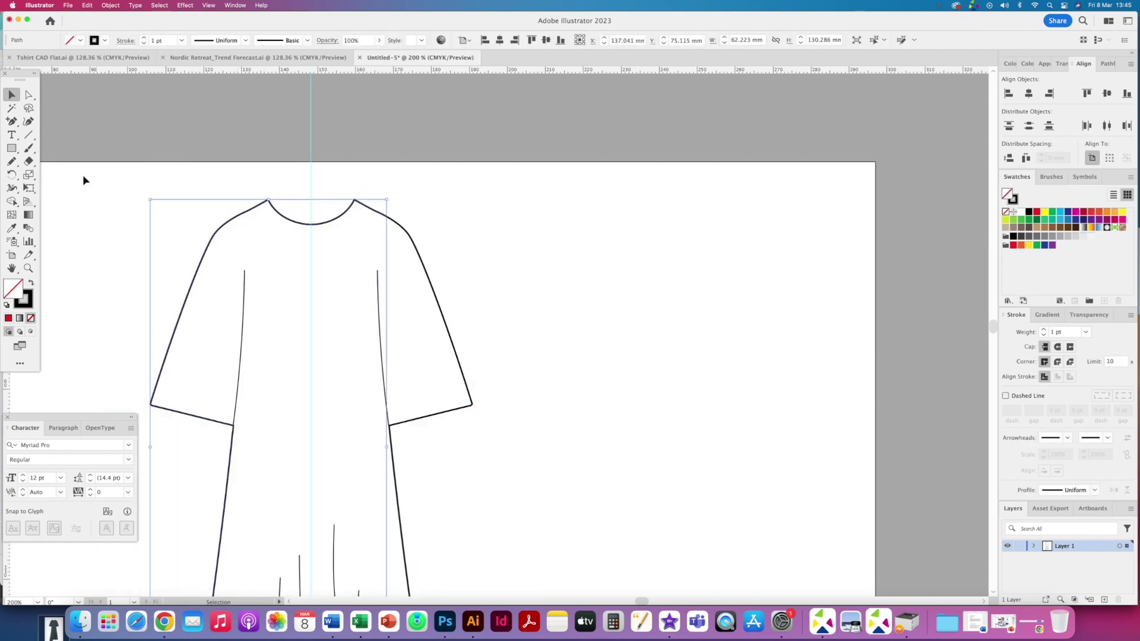
pyautogui.press('super+z')
# Continue the duplicated path from its right shoulder end with the Pen tool, curving diagonally across the bodice to a point left of the centre guide.
pyautogui.moveTo(12, 121); pyautogui.dragTo(49, 123)
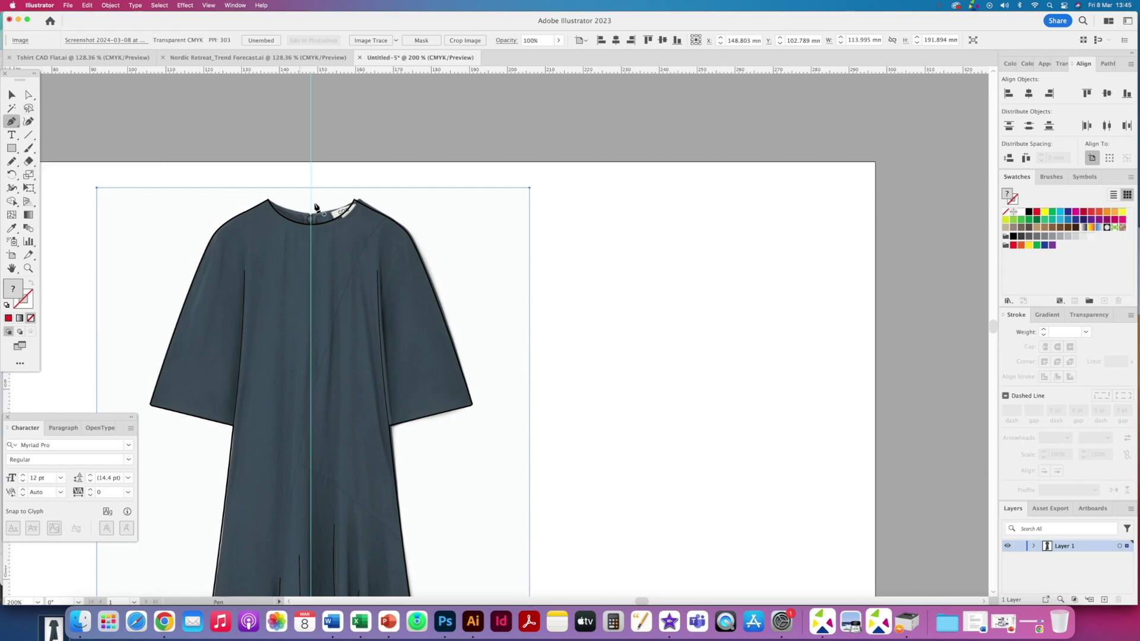
pyautogui.click(386, 216)
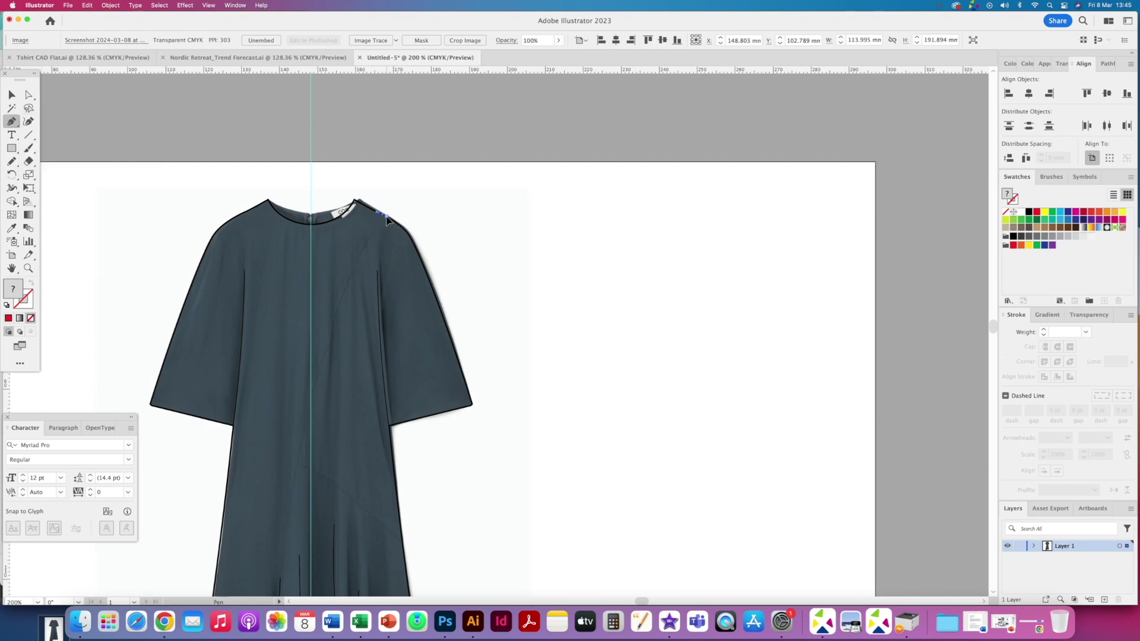
pyautogui.scroll(-5, 335, 325)
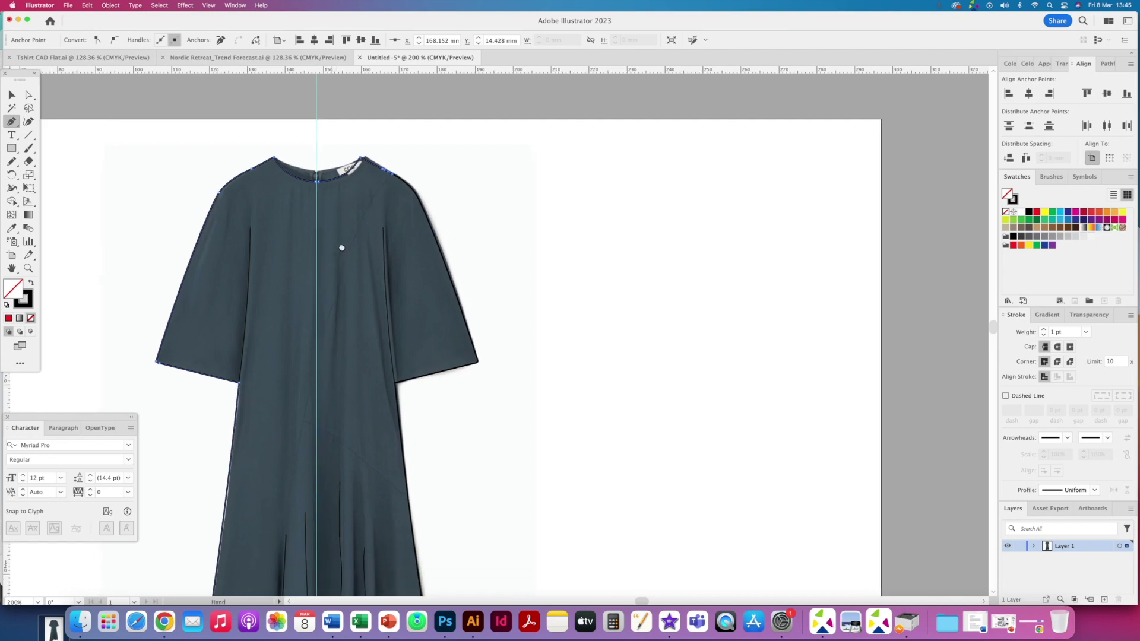
pyautogui.click(321, 344)
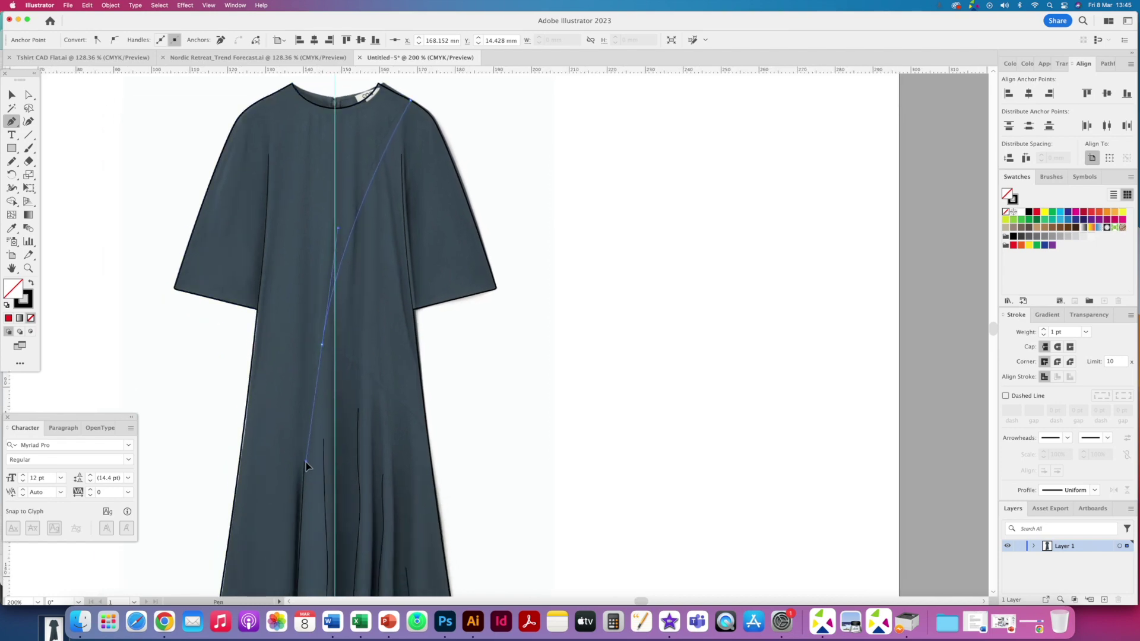
pyautogui.click(301, 494)
pyautogui.scroll(-8, 300, 496)
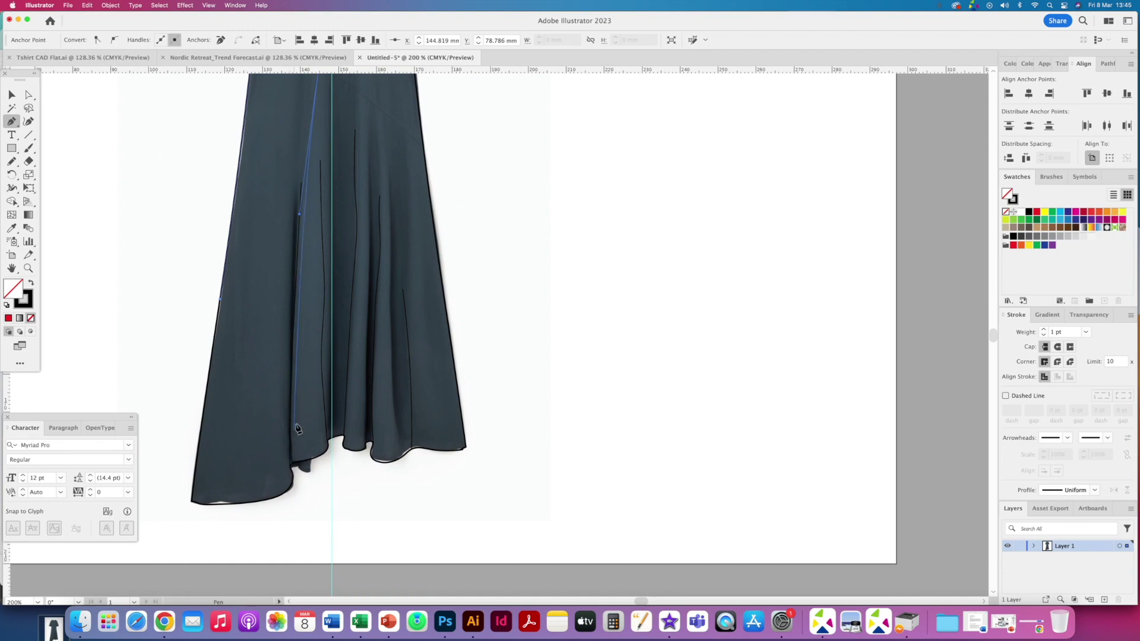
# Align and join the open ends of the duplicated outline's two pieces on the left side seam.
pyautogui.click(25, 95)
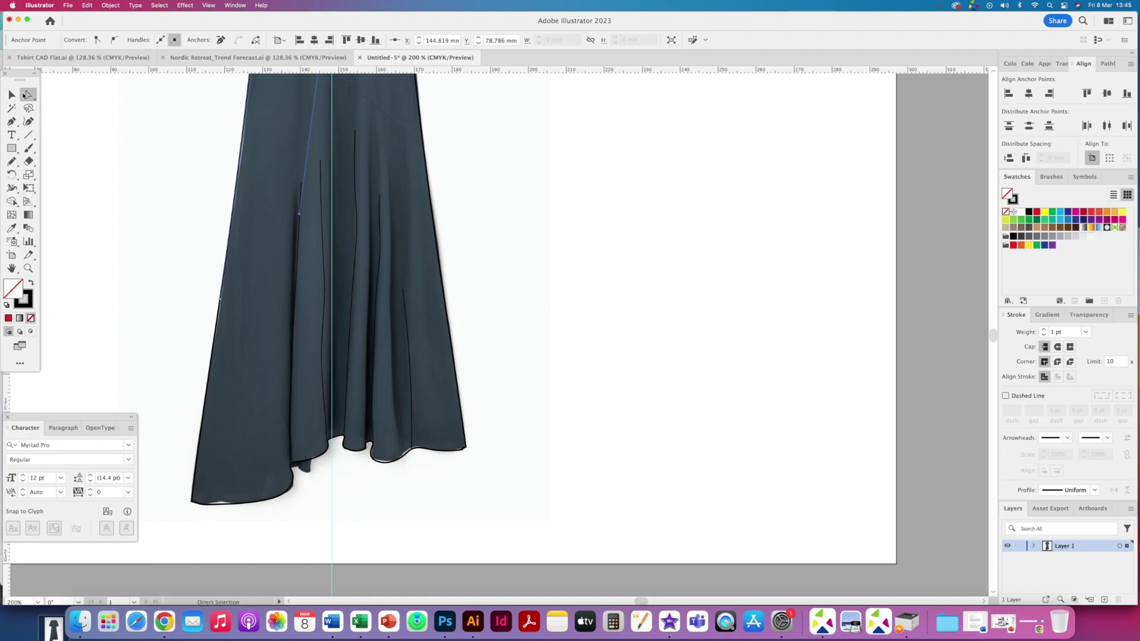
pyautogui.click(219, 306)
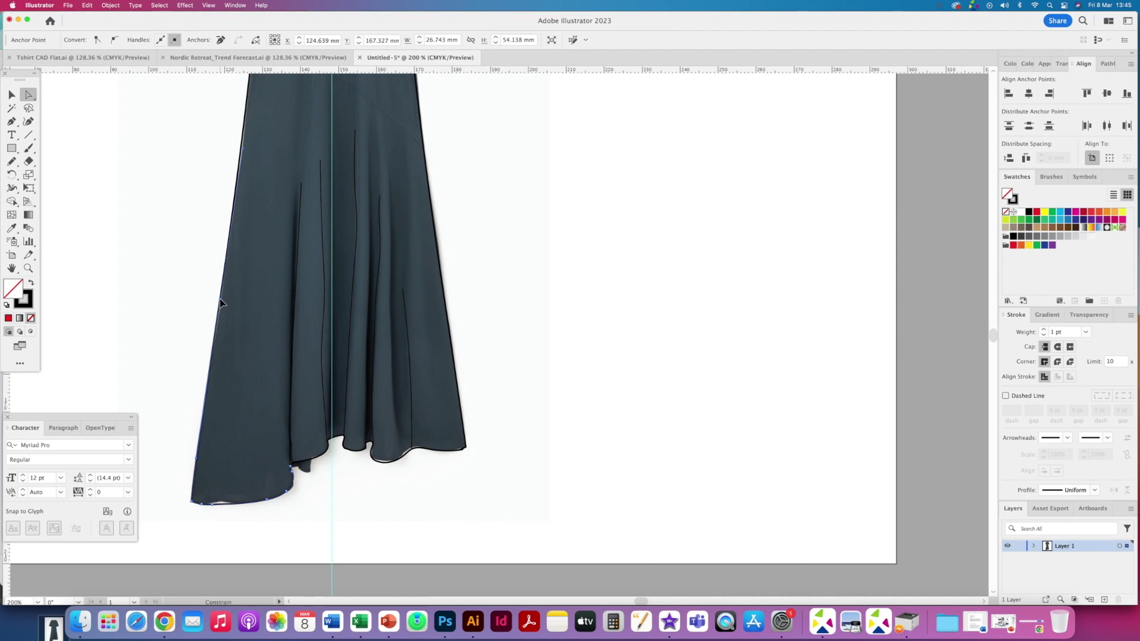
pyautogui.click(220, 305)
pyautogui.click(24, 269)
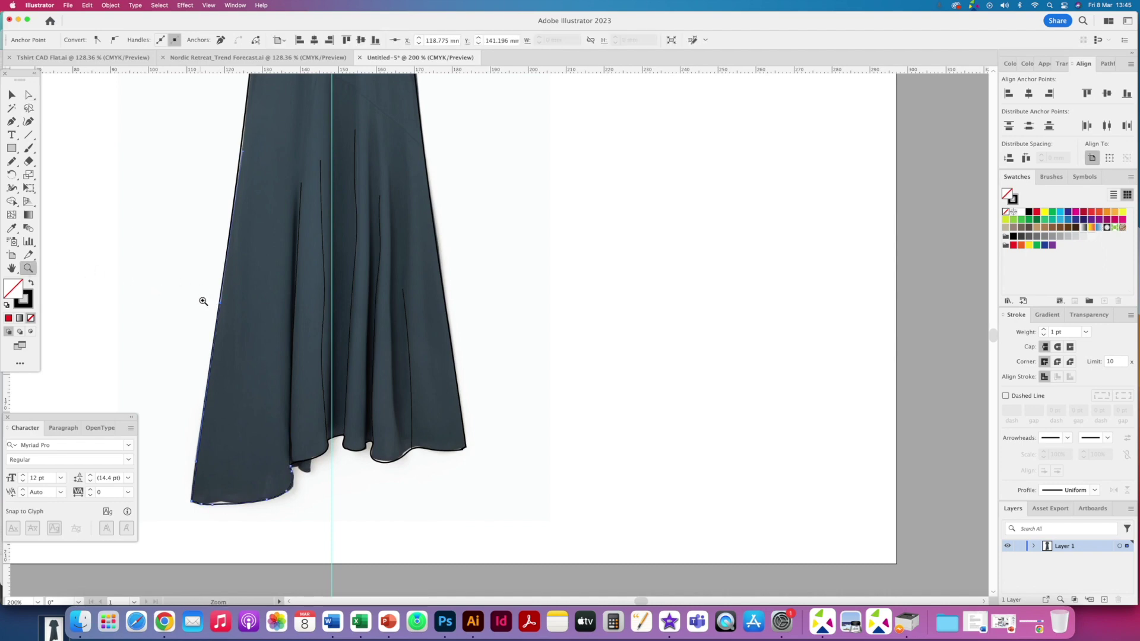
pyautogui.moveTo(204, 301); pyautogui.dragTo(211, 216)
pyautogui.click(27, 96)
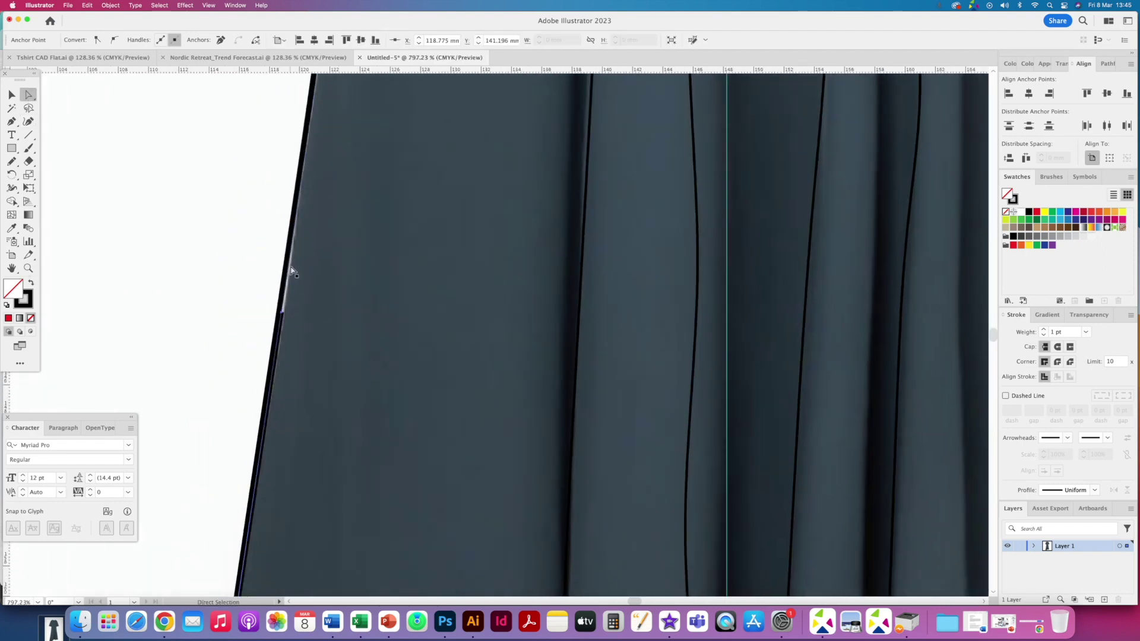
pyautogui.click(285, 255)
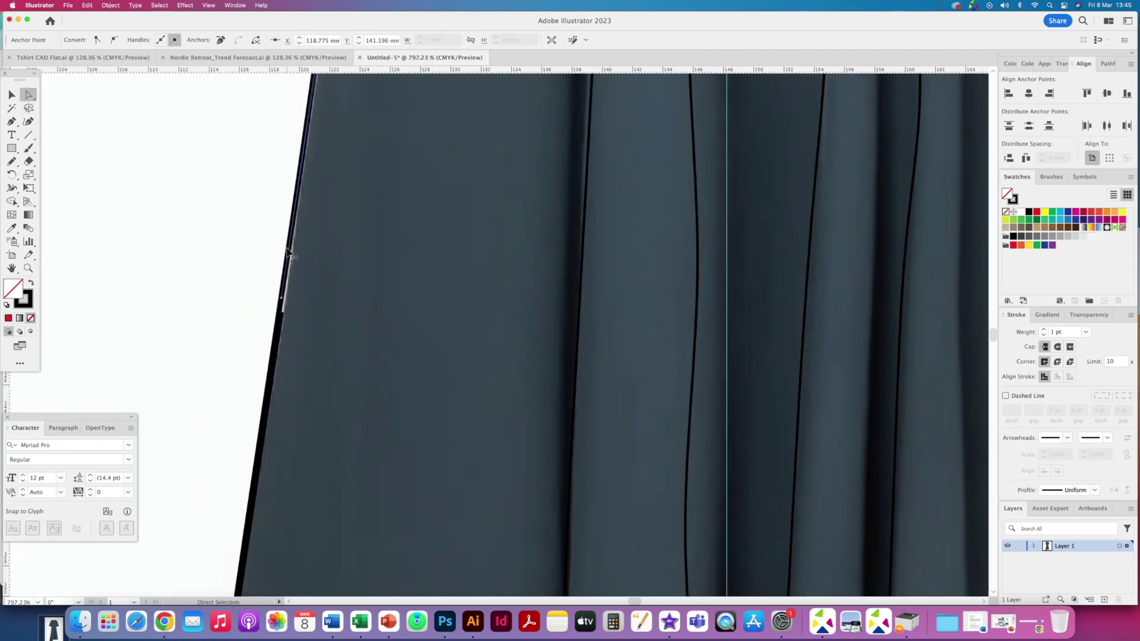
pyautogui.click(281, 315)
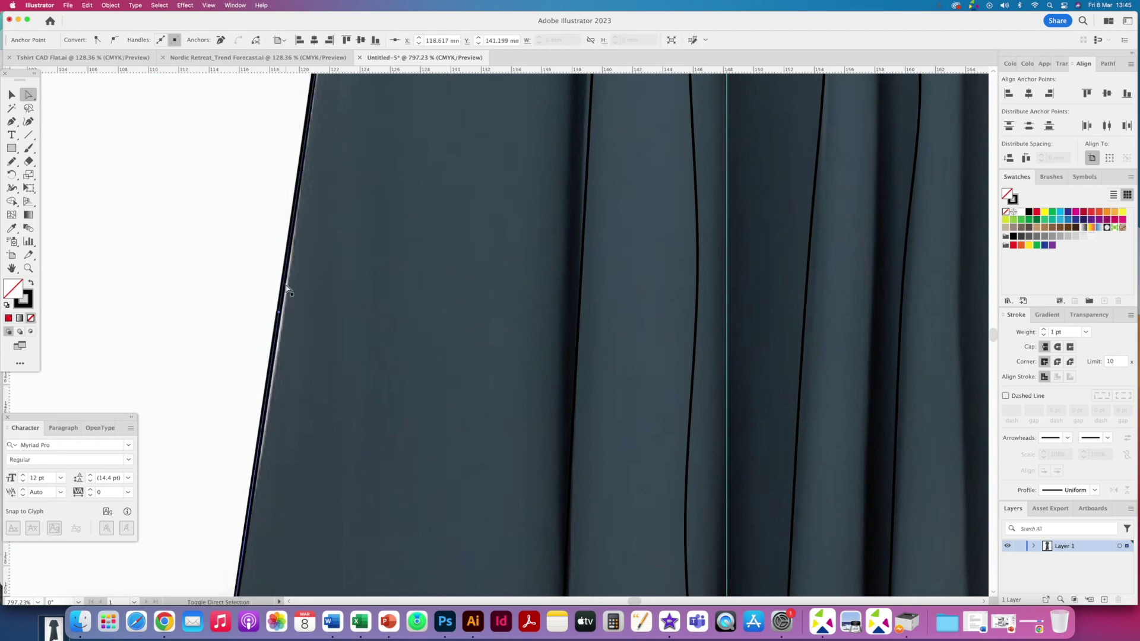
pyautogui.keyDown('shift'); pyautogui.click(283, 282); pyautogui.keyUp('shift')
pyautogui.click(11, 122)
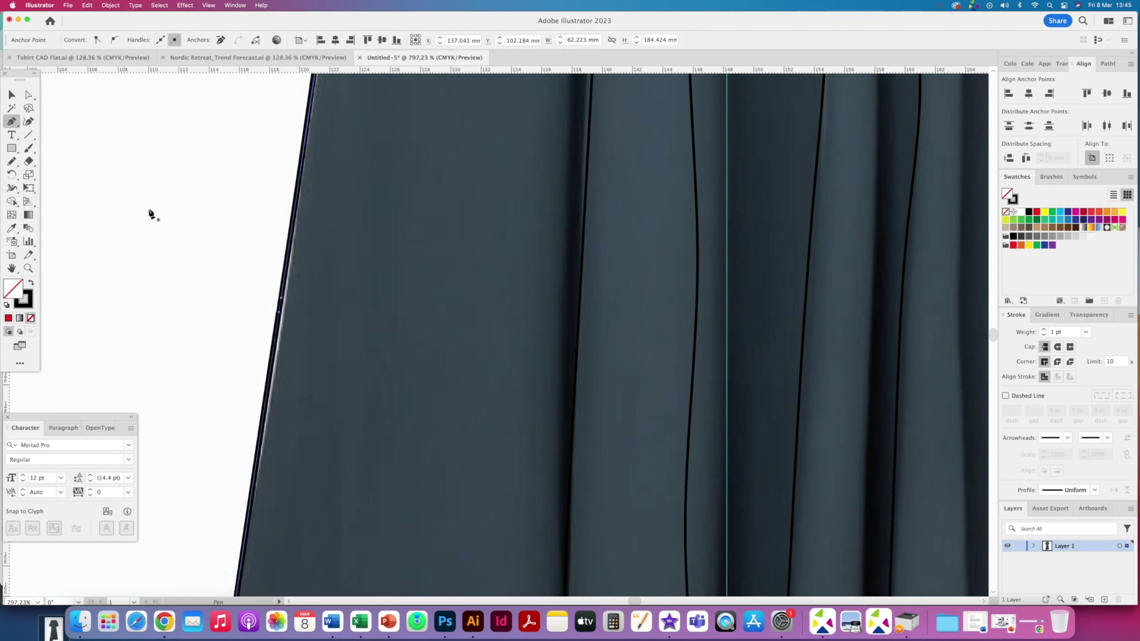
pyautogui.click(279, 312)
# Extend the diagonal seam down to the hem notch to close the left panel, and shape its lower curve with the hem anchor's handle.
pyautogui.press('super+minus')
pyautogui.press('super+minus')
pyautogui.press('super+minus')
pyautogui.press('super+minus')
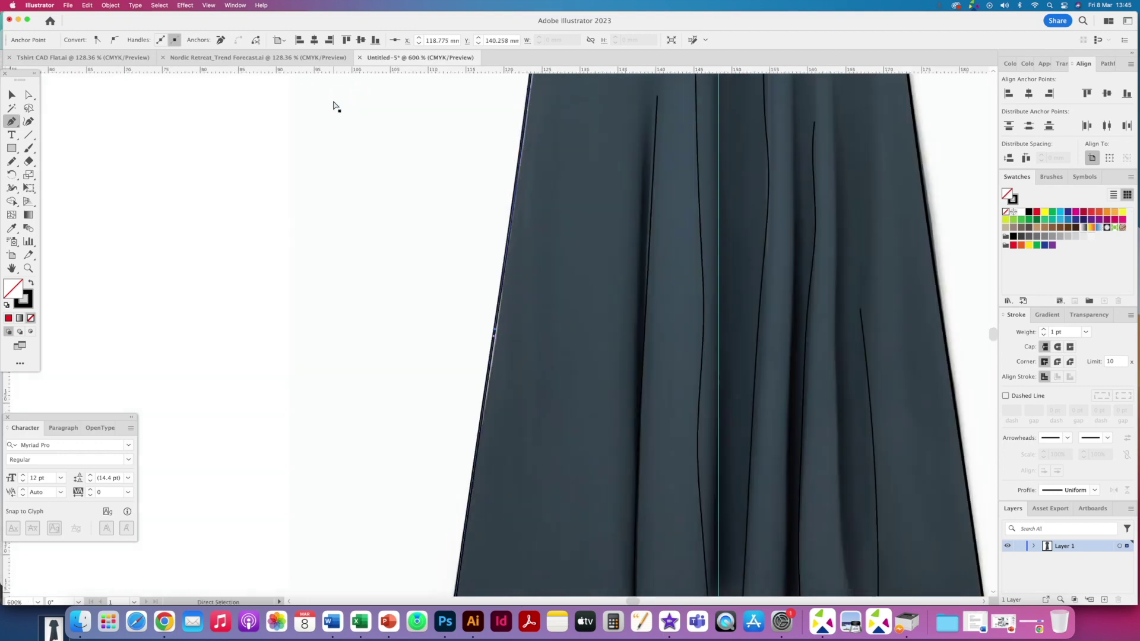
pyautogui.moveTo(567, 143); pyautogui.dragTo(522, 170)
pyautogui.click(548, 123)
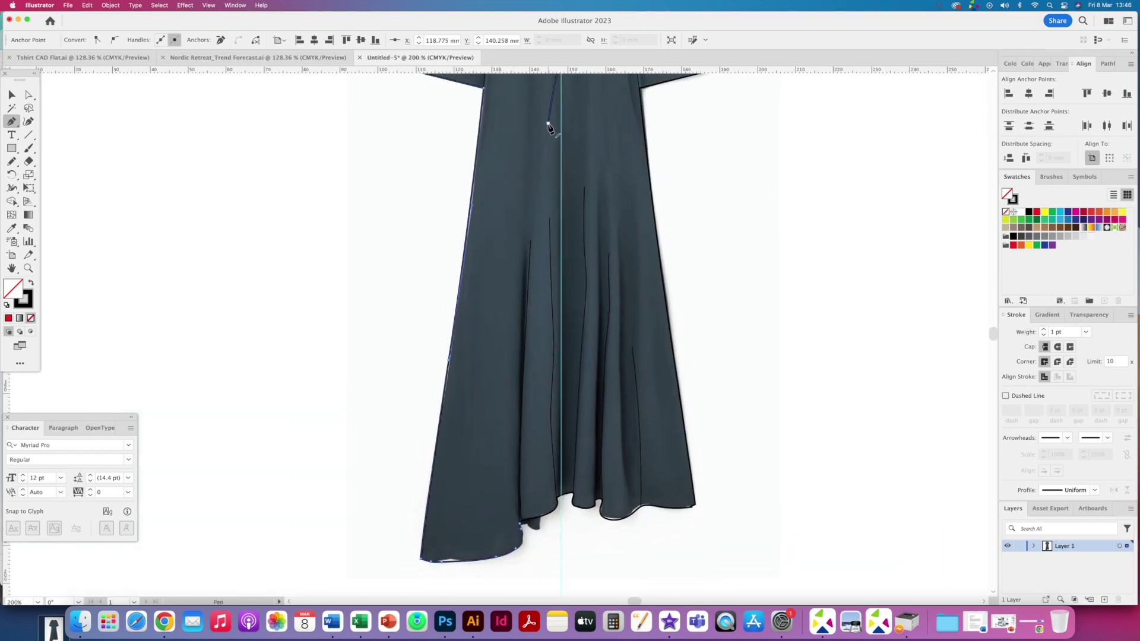
pyautogui.click(521, 525)
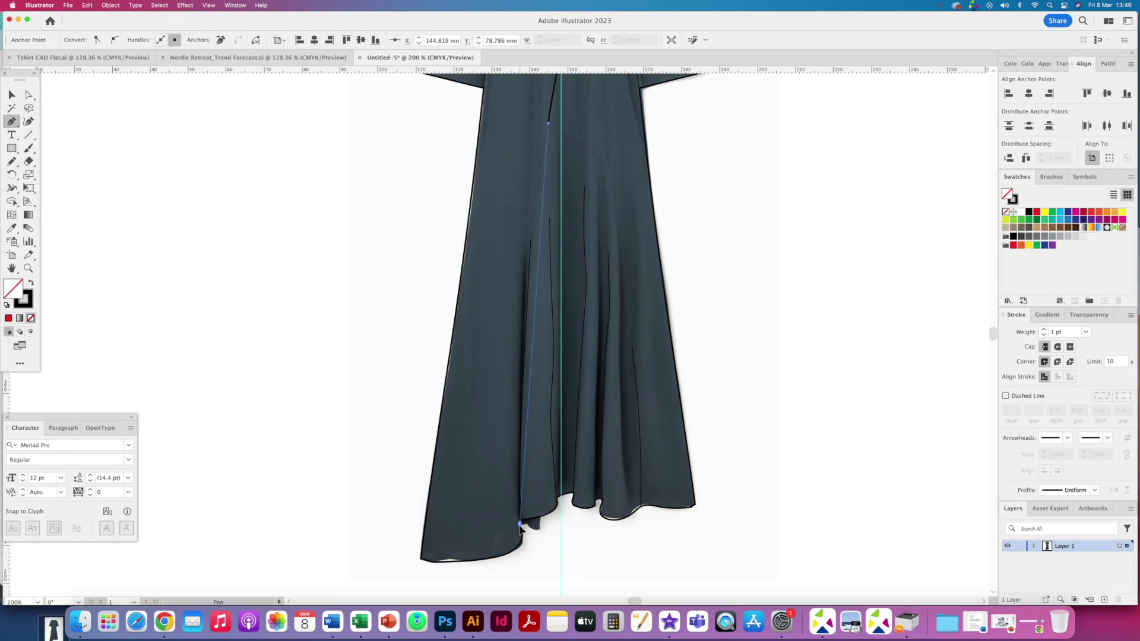
pyautogui.moveTo(520, 551); pyautogui.dragTo(520, 553)
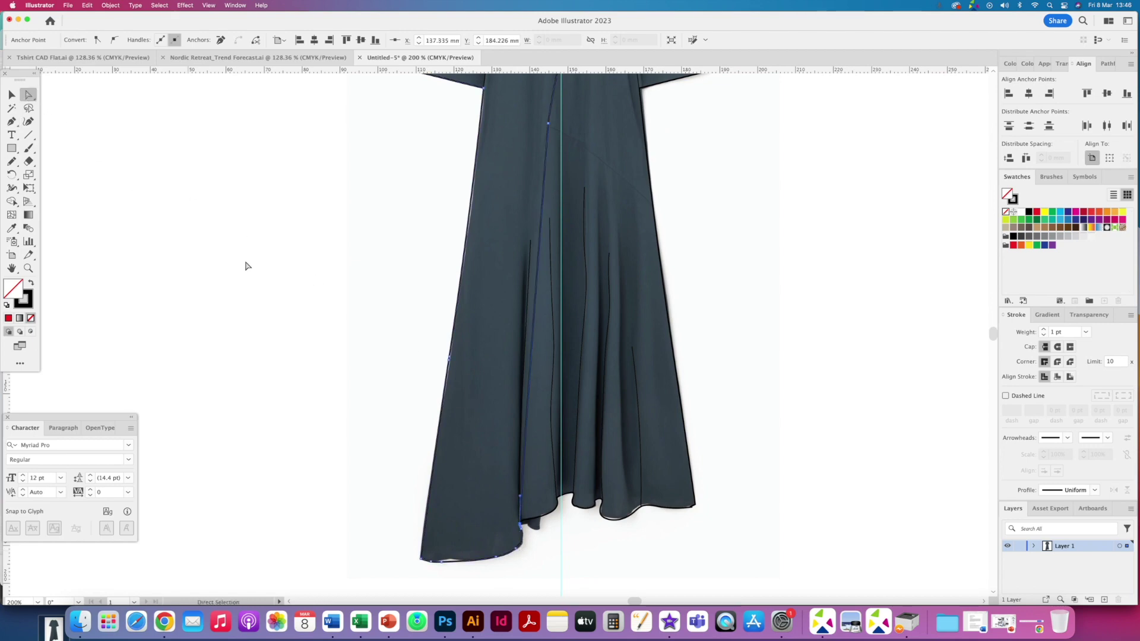
pyautogui.moveTo(520, 497); pyautogui.dragTo(422, 252)
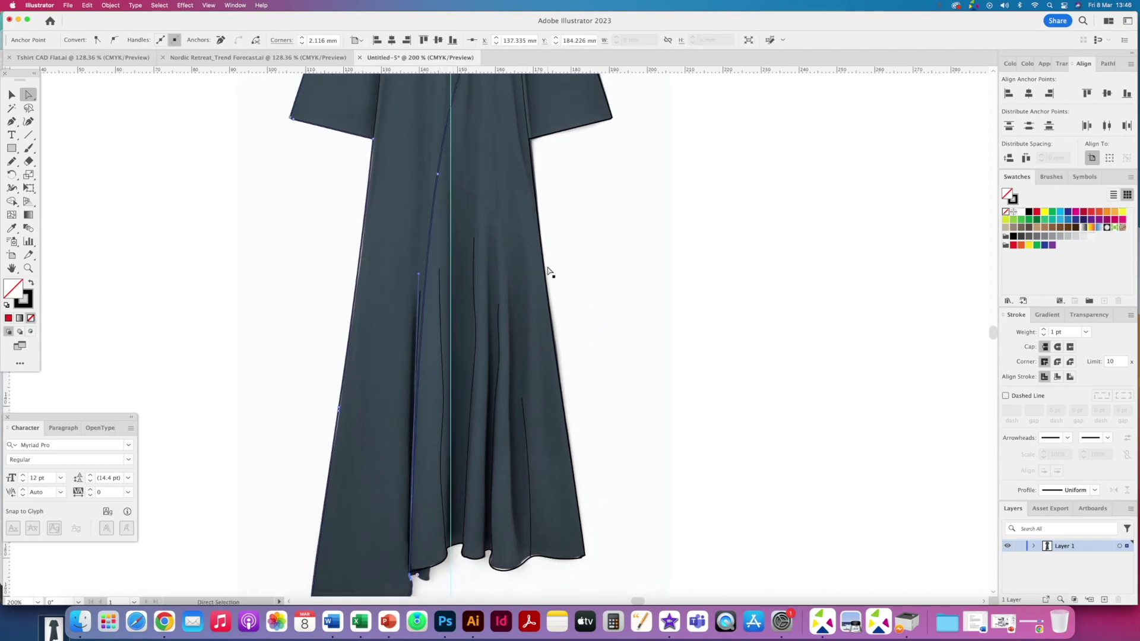
# Copy the lower segment of the diagonal seam and paste it in front in the same place.
pyautogui.click(433, 249)
pyautogui.click(429, 245)
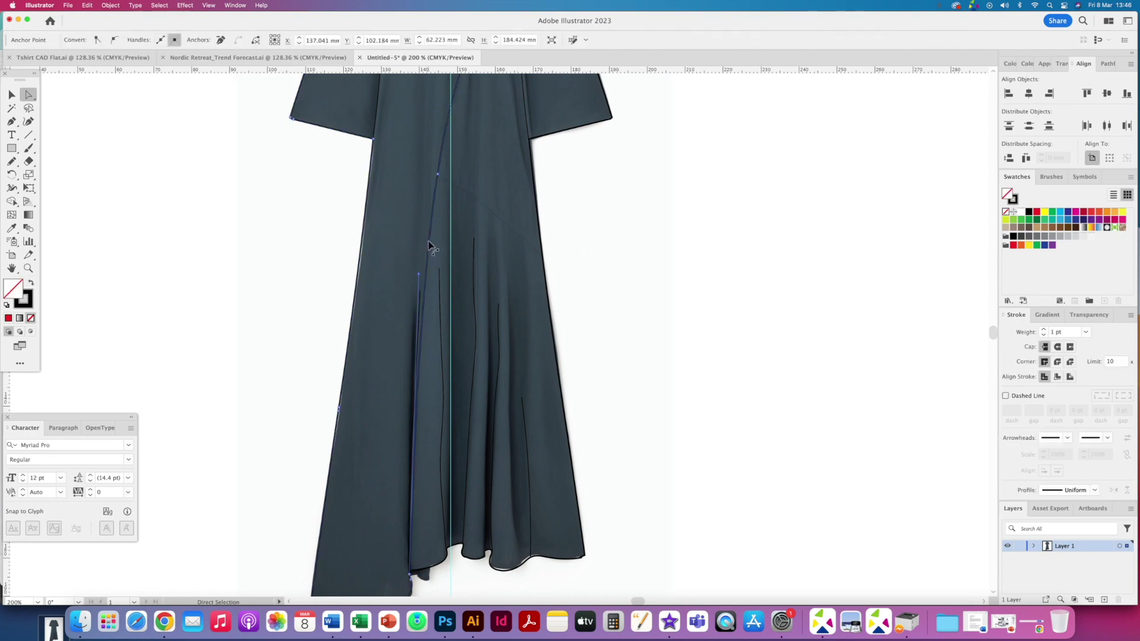
pyautogui.press('super+c')
pyautogui.press('super+f')
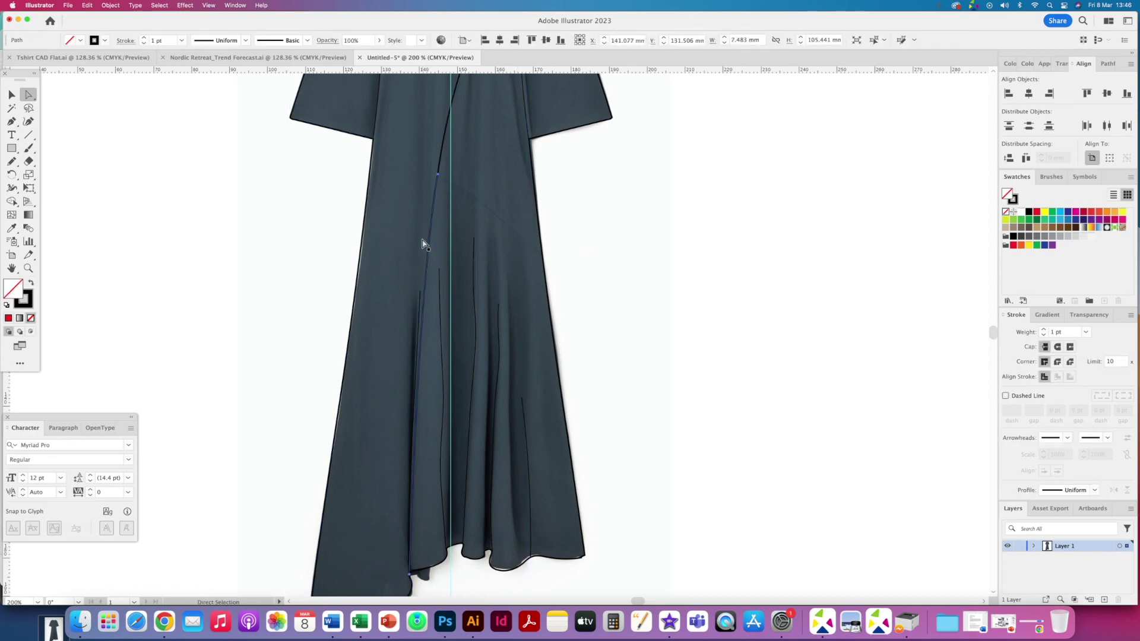
# Copy the outline's hem segments and right side seam up to the underarm, and paste them in front in the same place.
pyautogui.click(440, 566)
pyautogui.click(443, 569)
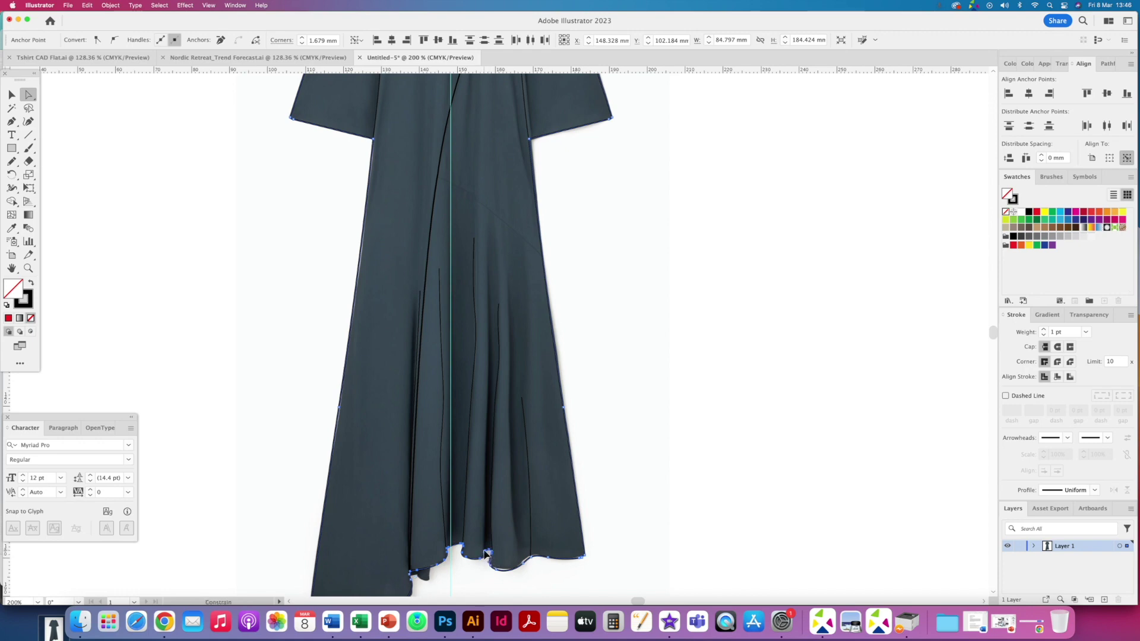
pyautogui.press('super+equal')
pyautogui.press('super+equal')
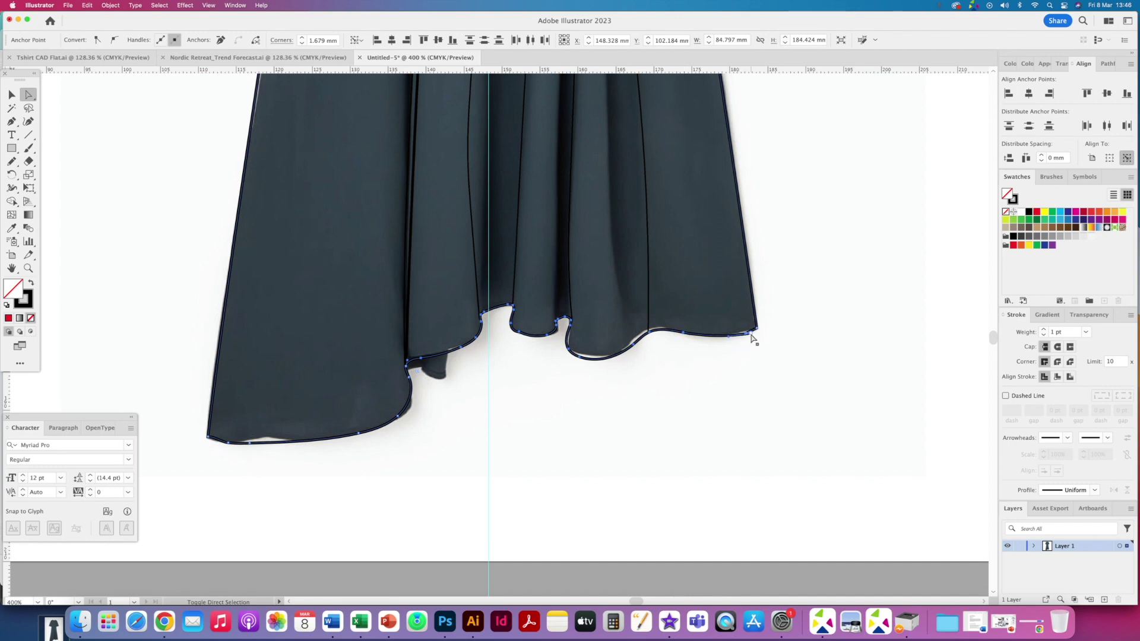
pyautogui.scroll(1, 772, 323)
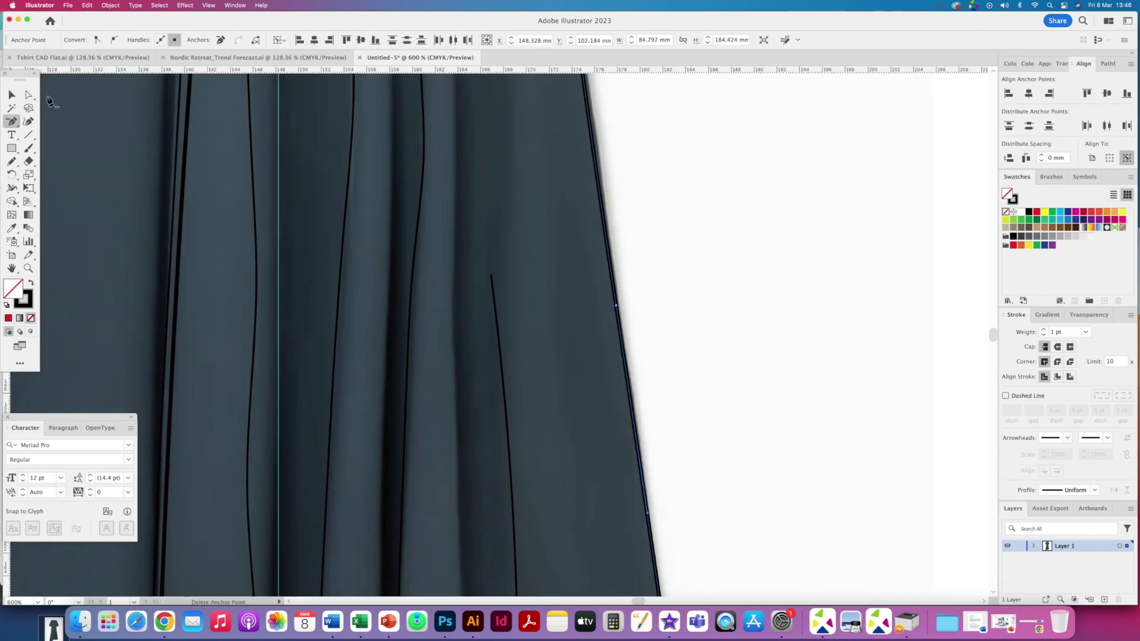
pyautogui.click(29, 94)
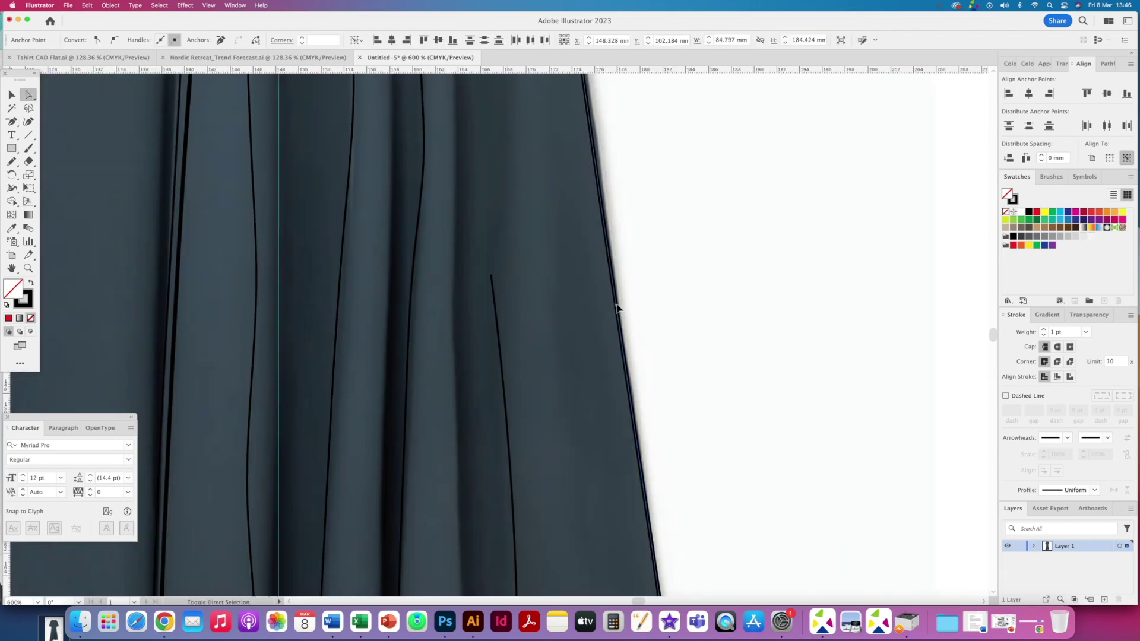
pyautogui.press('super+minus')
pyautogui.press('super+minus')
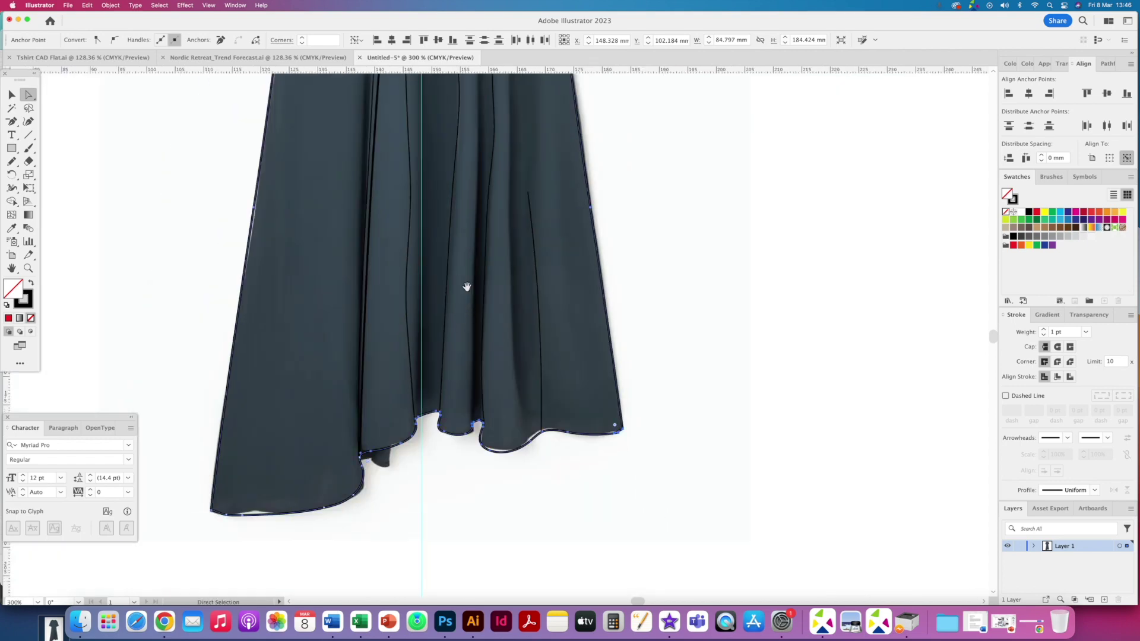
pyautogui.moveTo(466, 287); pyautogui.dragTo(399, 556)
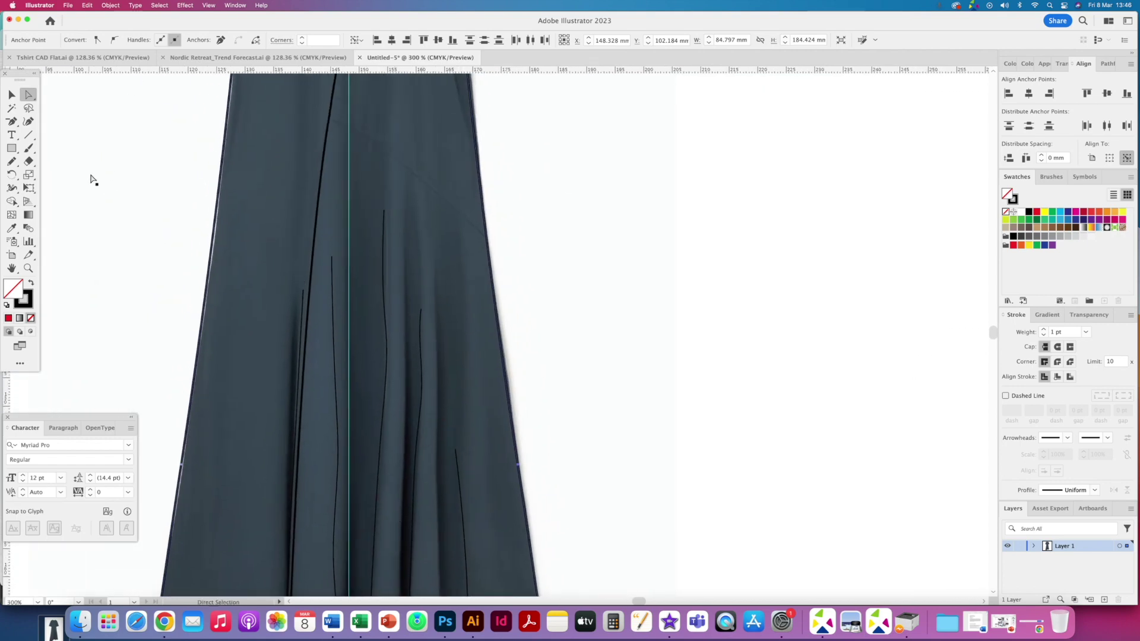
pyautogui.press('super+z')
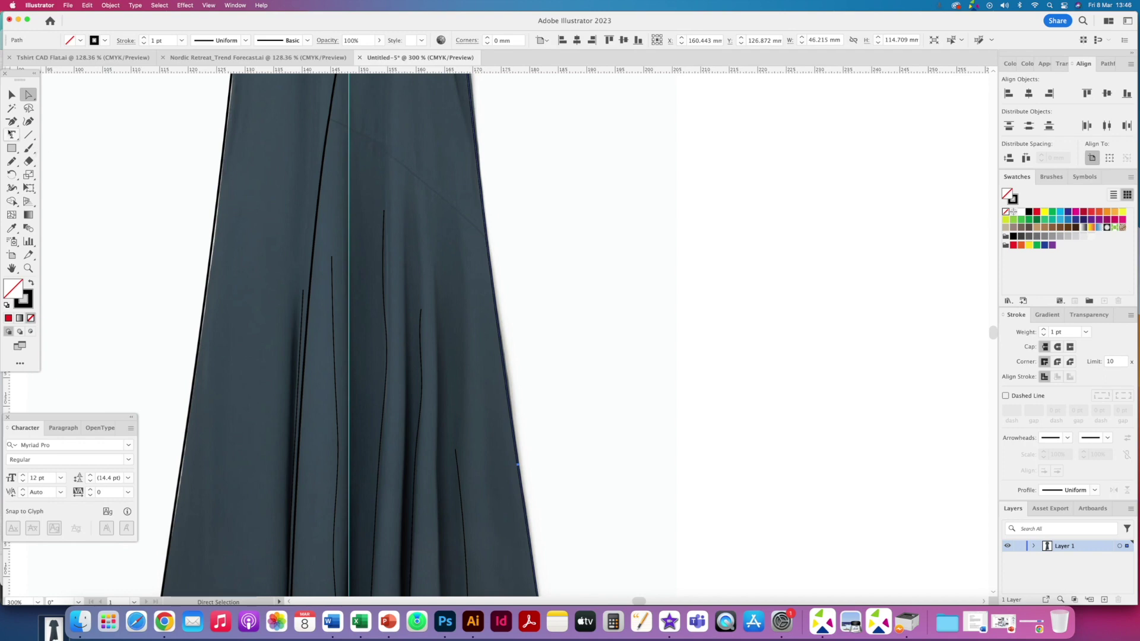
# Add an anchor point partway down the copied right side seam and remove the part of the copy above it.
pyautogui.moveTo(11, 121); pyautogui.dragTo(60, 132)
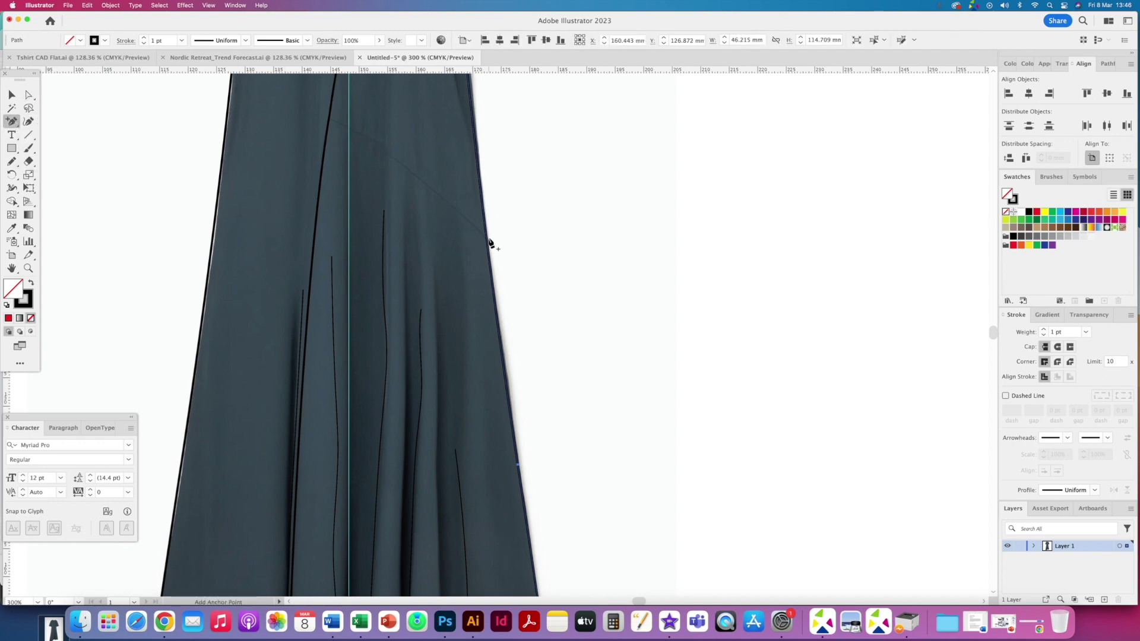
pyautogui.click(489, 242)
pyautogui.scroll(5, 473, 252)
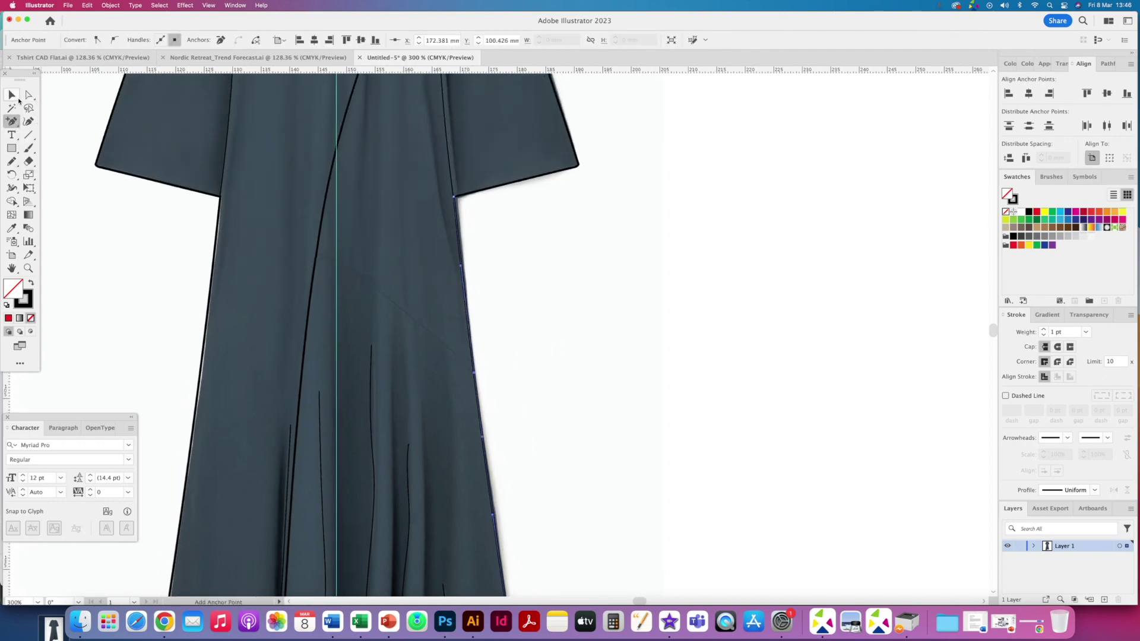
pyautogui.click(28, 95)
pyautogui.click(454, 197)
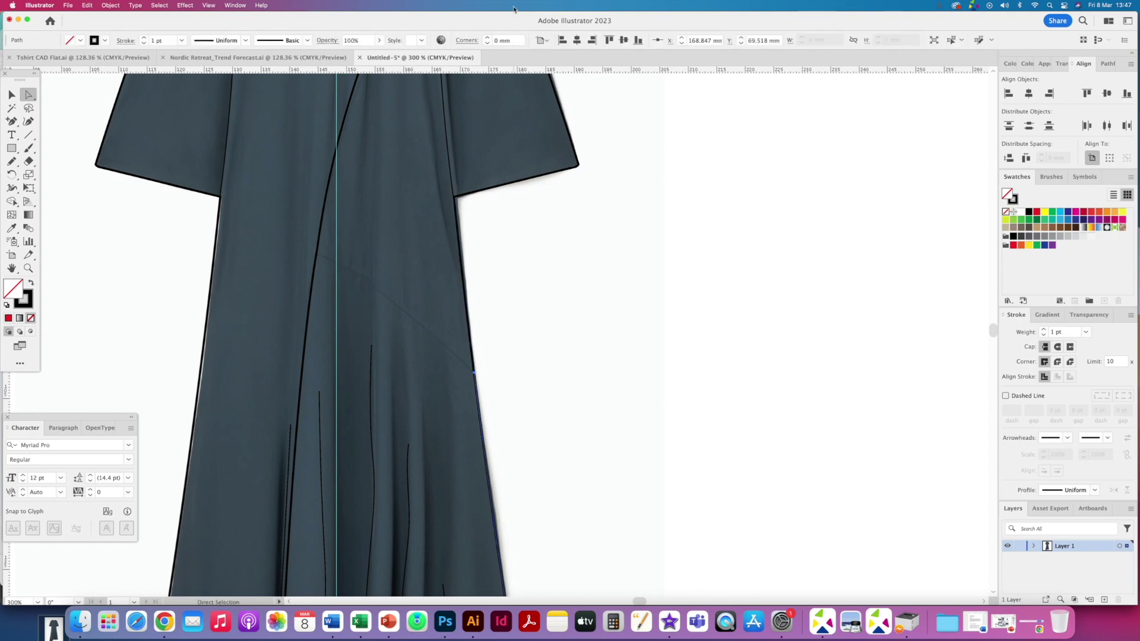
# Draw a curved seam with the Pen tool from the top of the copied diagonal segment to the new side-seam anchor.
pyautogui.click(315, 265)
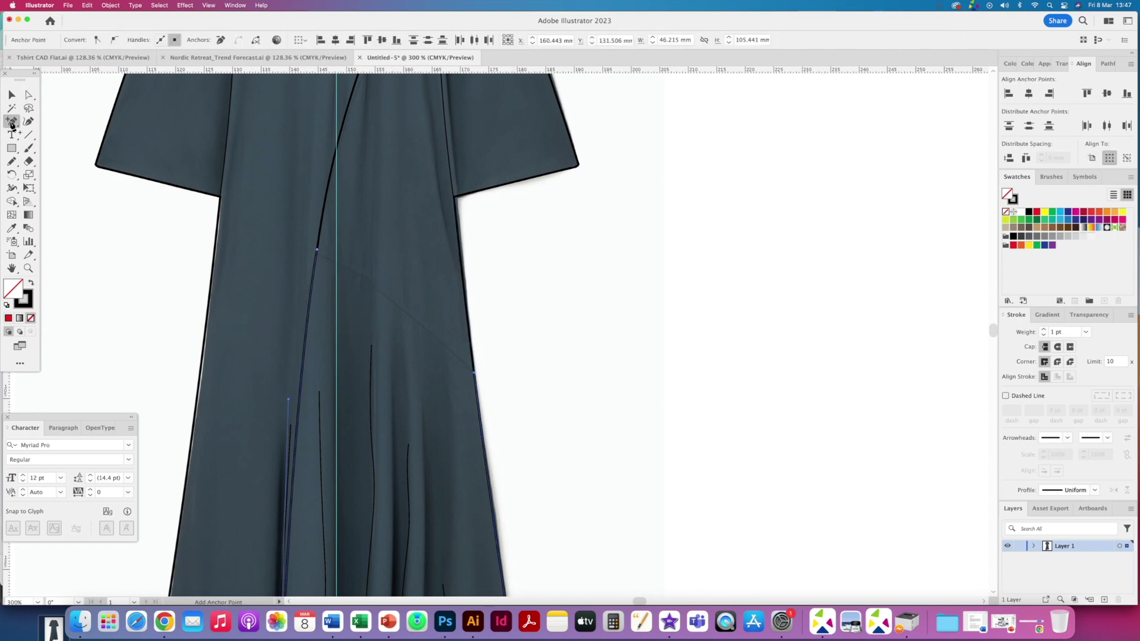
pyautogui.moveTo(10, 123); pyautogui.dragTo(48, 119)
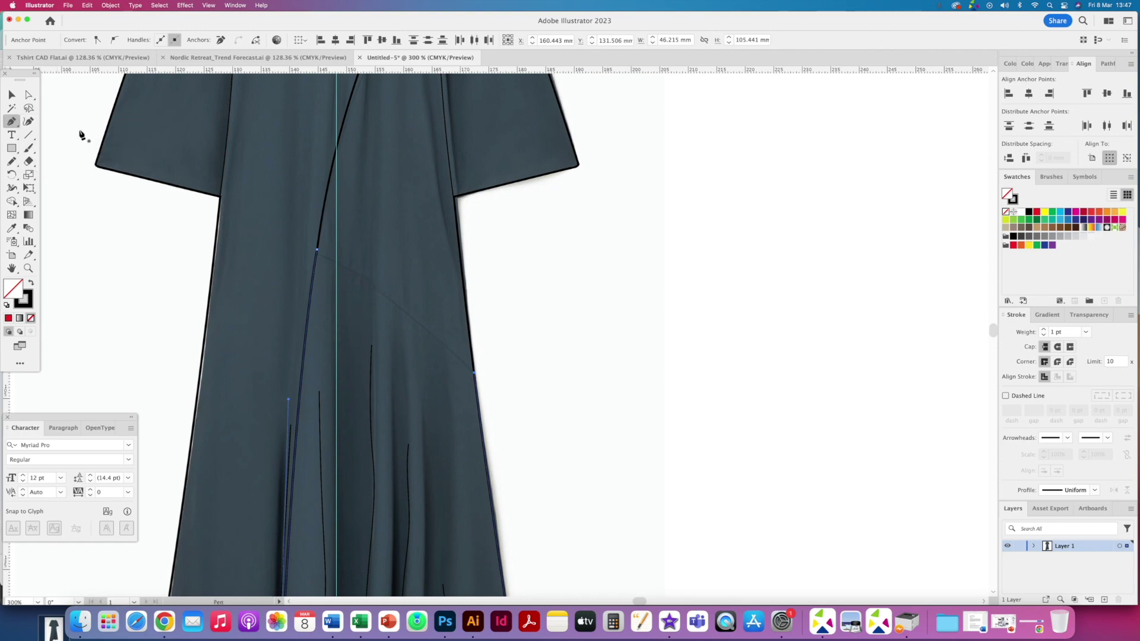
pyautogui.click(317, 250)
pyautogui.click(474, 372)
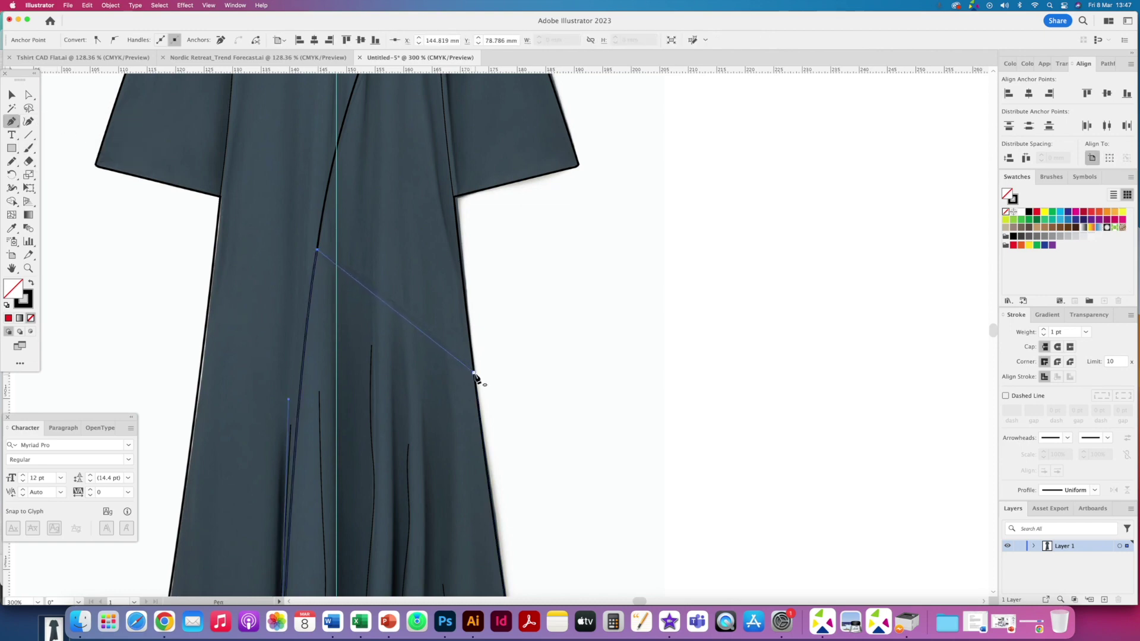
pyautogui.moveTo(475, 373); pyautogui.dragTo(516, 421)
pyautogui.press('super+z')
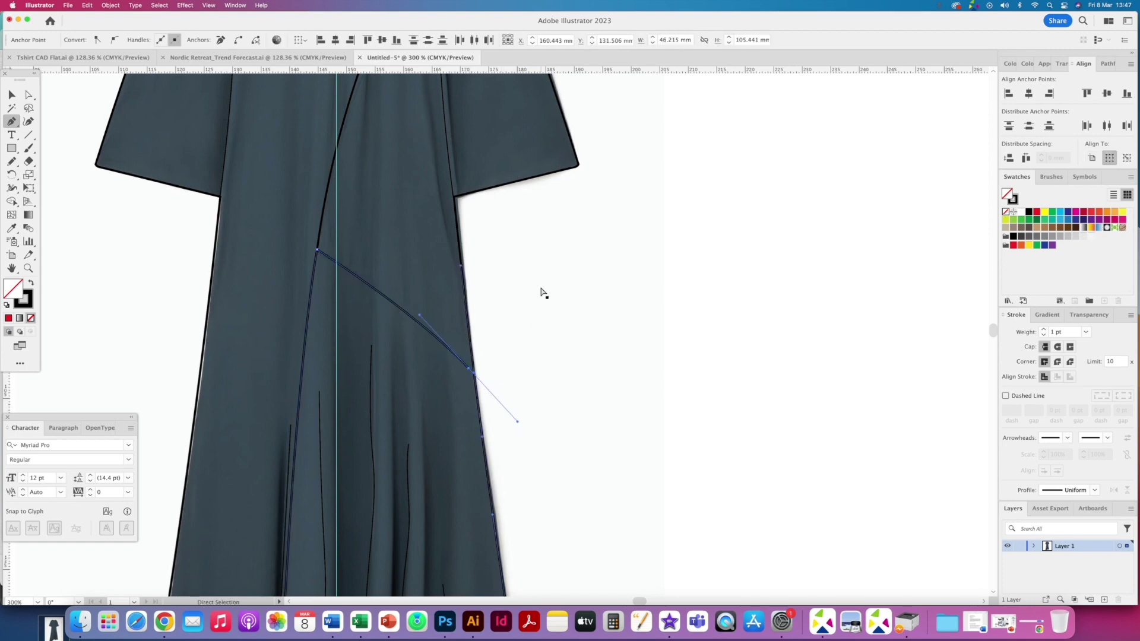
# Close the lower skirt panel at the side-seam anchor and reposition the neighbouring anchor to smooth the seam's end.
pyautogui.press('super+equal')
pyautogui.press('super+equal')
pyautogui.click(510, 338)
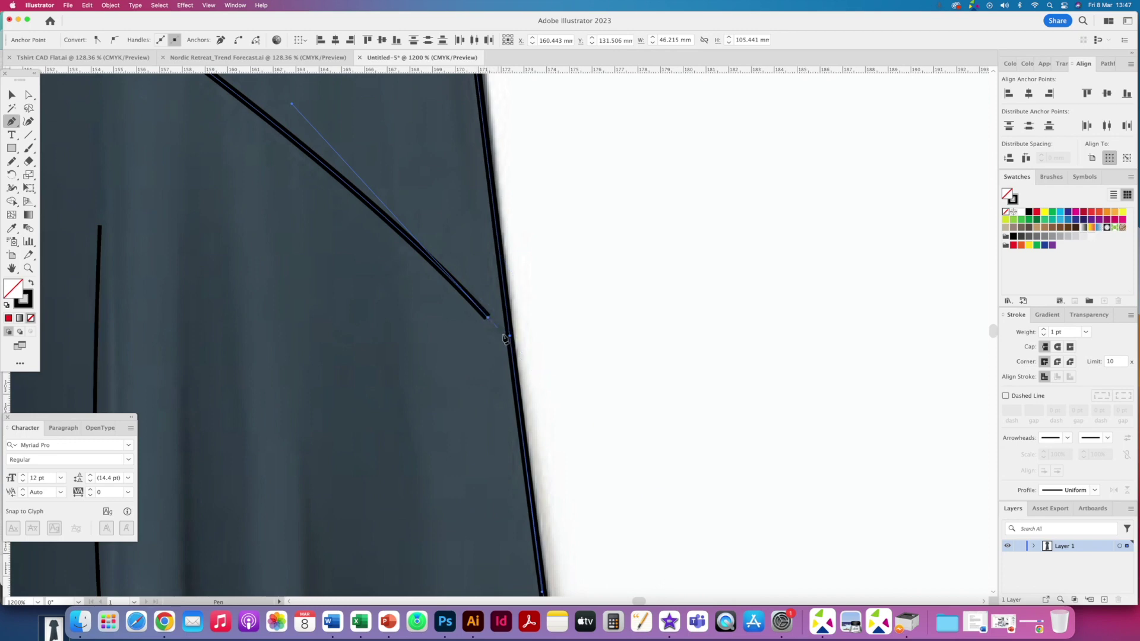
pyautogui.click(509, 337)
pyautogui.press('a')
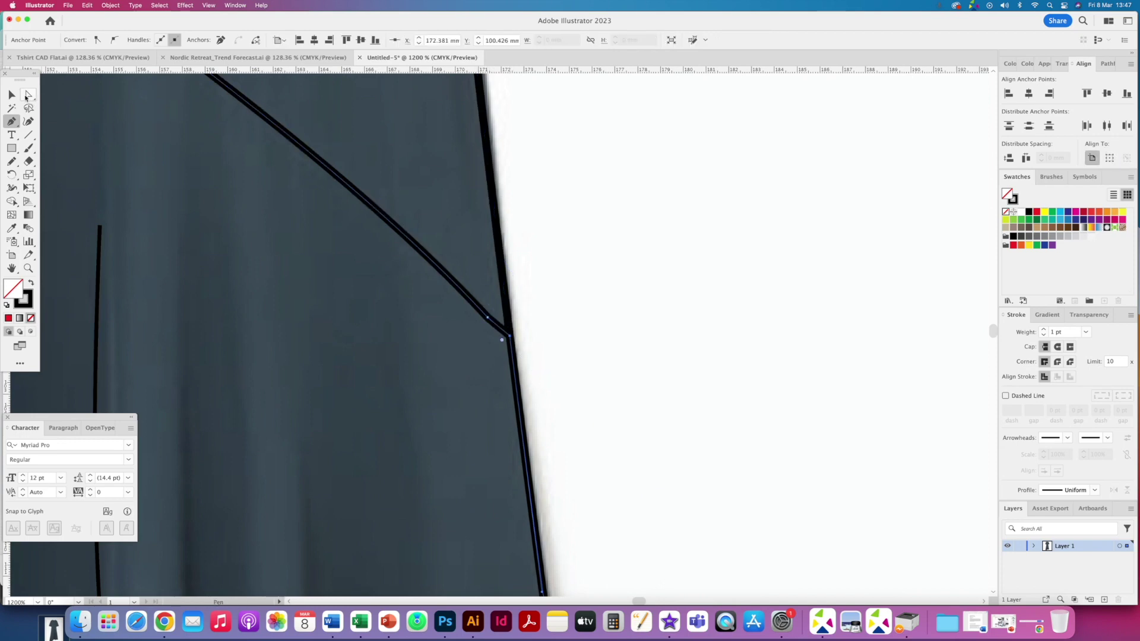
pyautogui.moveTo(487, 318); pyautogui.dragTo(501, 326)
pyautogui.press('super+minus')
pyautogui.press('super+minus')
pyautogui.press('super+minus')
pyautogui.press('super+minus')
pyautogui.press('super+minus')
pyautogui.press('super+minus')
pyautogui.press('super+minus')
pyautogui.press('super+minus')
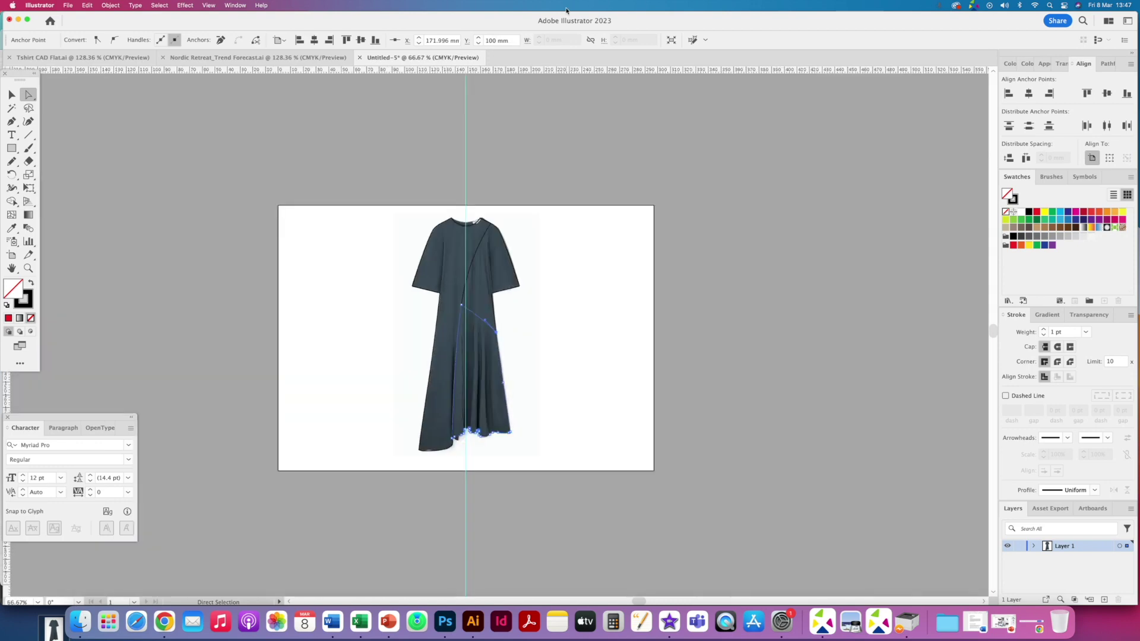
# Hide the dress photo behind the line drawing.
pyautogui.click(11, 95)
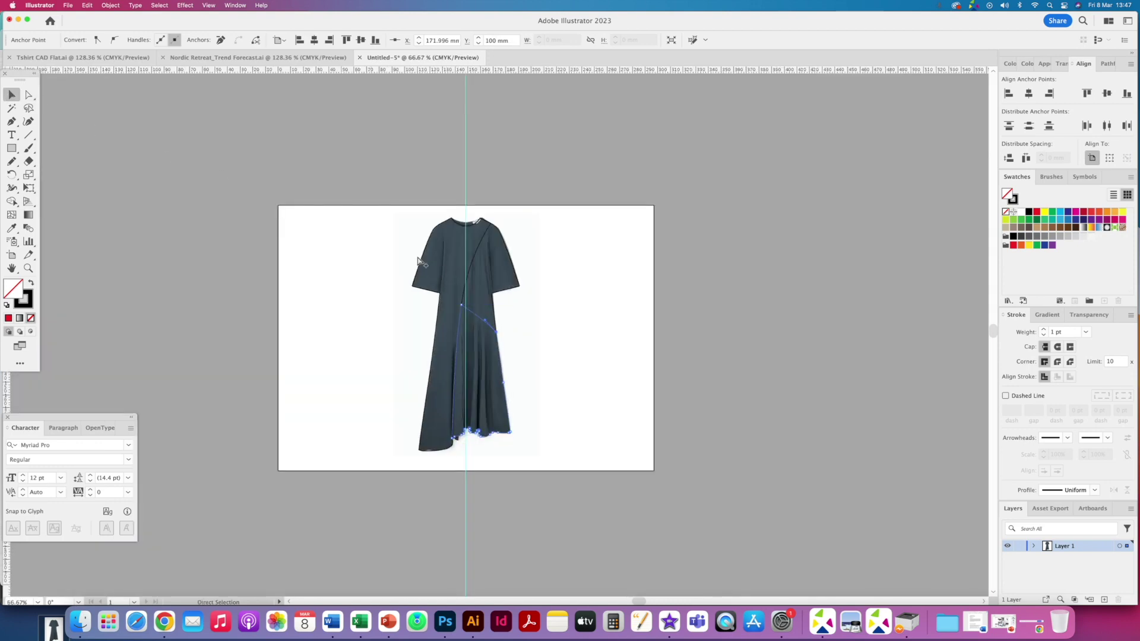
pyautogui.click(451, 249)
pyautogui.press('Delete')
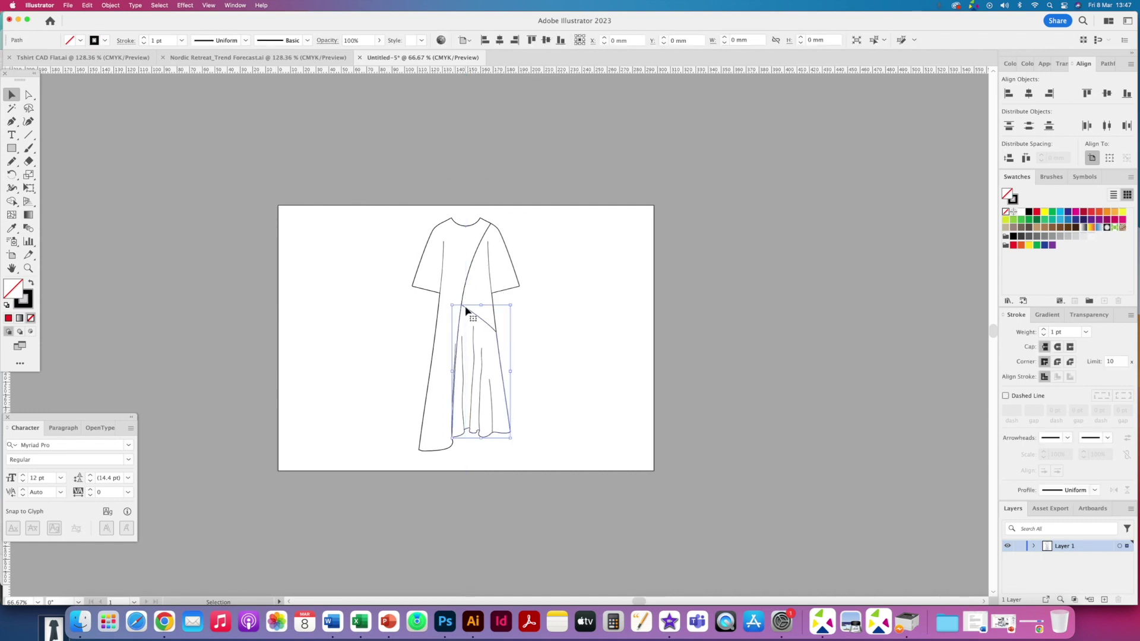
# Set the stroke weight of the left and lower skirt panels to 0.5 pt and deselect them.
pyautogui.click(467, 288)
pyautogui.click(1086, 332)
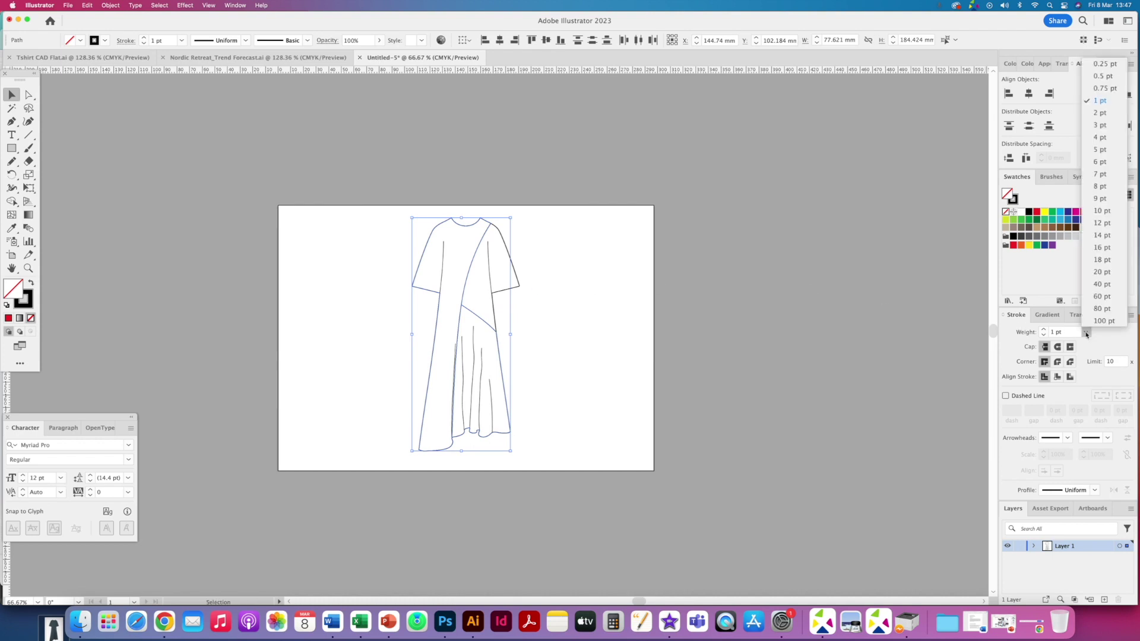
pyautogui.click(1098, 79)
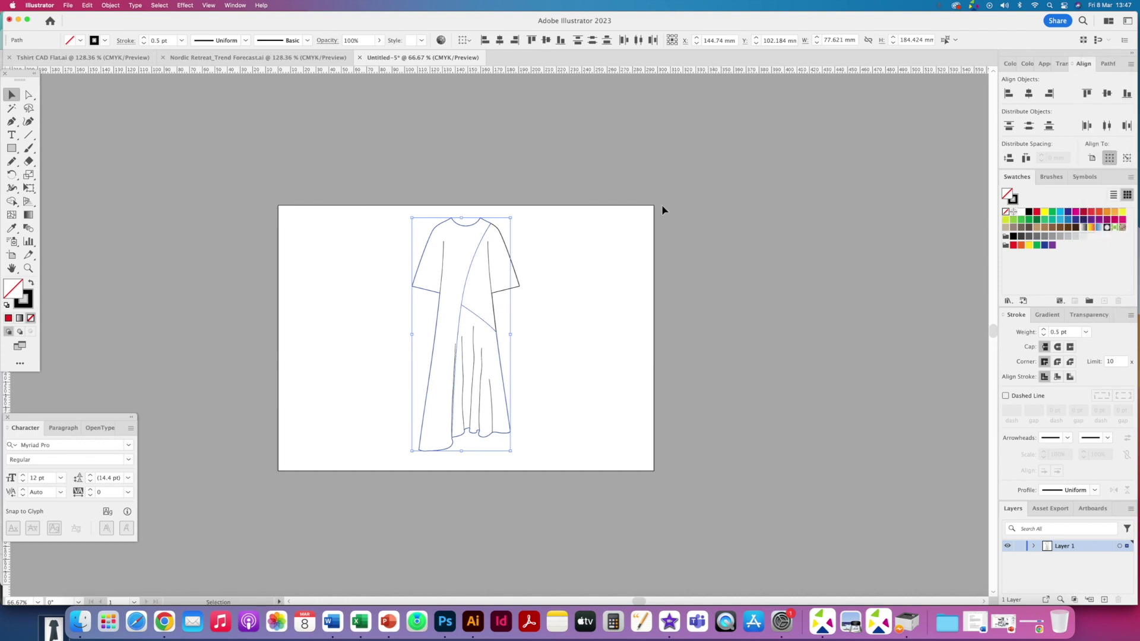
pyautogui.click(541, 186)
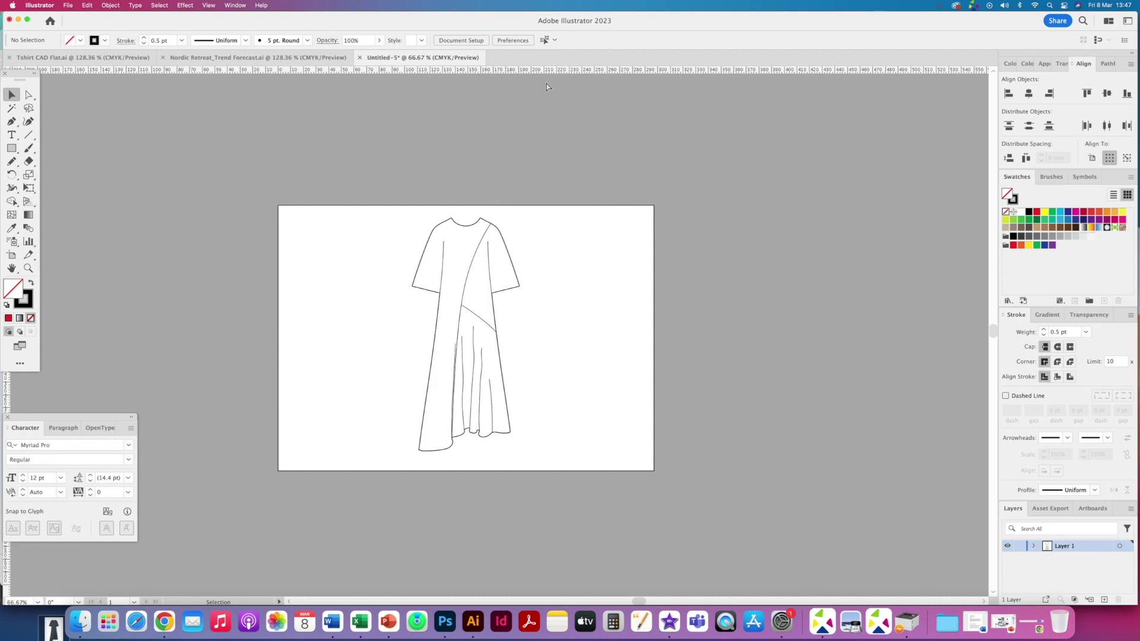
# Shift the upper end of the leftmost skirt fold line slightly left, away from the diagonal seam.
pyautogui.press('super+minus')
pyautogui.press('super+minus')
pyautogui.press('super+equal')
pyautogui.press('super+equal')
pyautogui.press('super+equal')
pyautogui.press('super+equal')
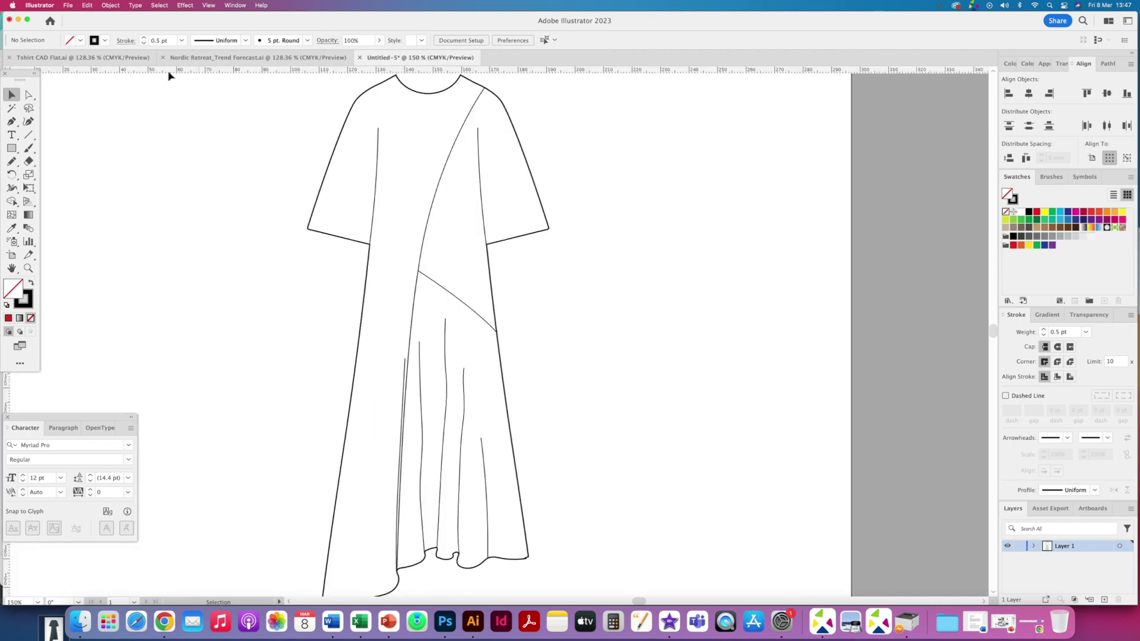
pyautogui.press('a')
pyautogui.click(403, 372)
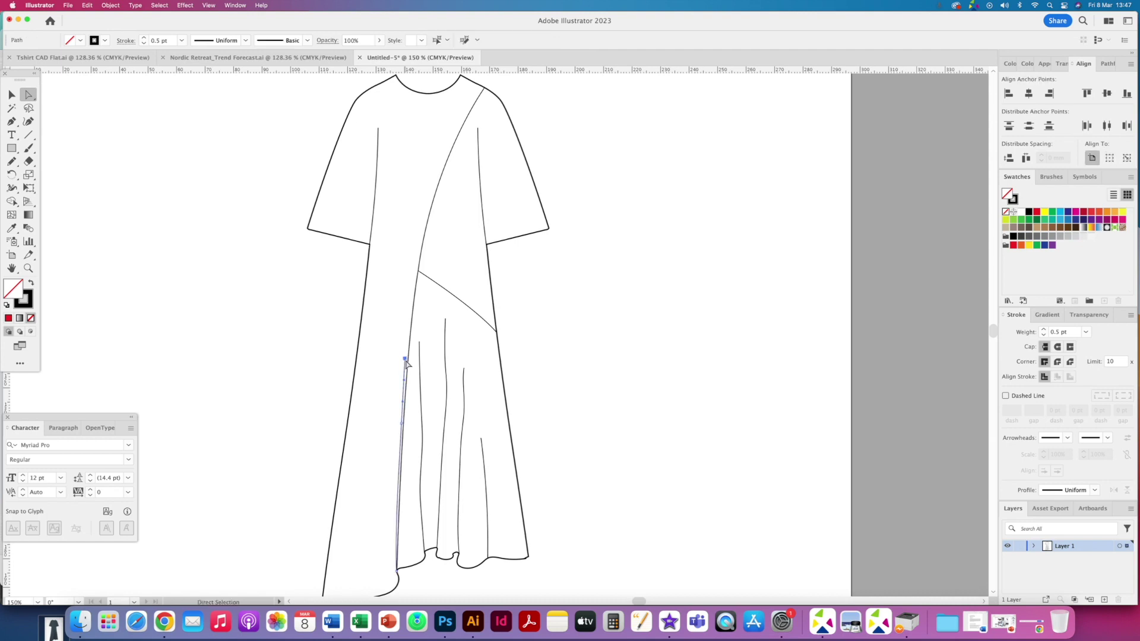
pyautogui.click(401, 420)
pyautogui.keyDown('shift'); pyautogui.click(404, 358); pyautogui.keyUp('shift')
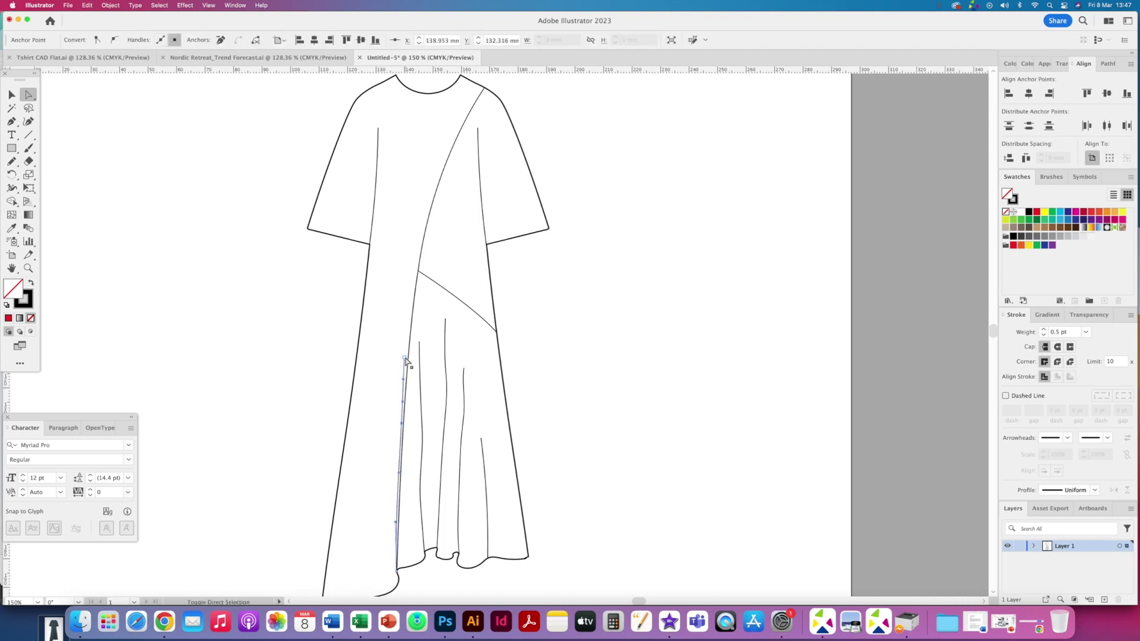
pyautogui.moveTo(405, 358); pyautogui.dragTo(400, 356)
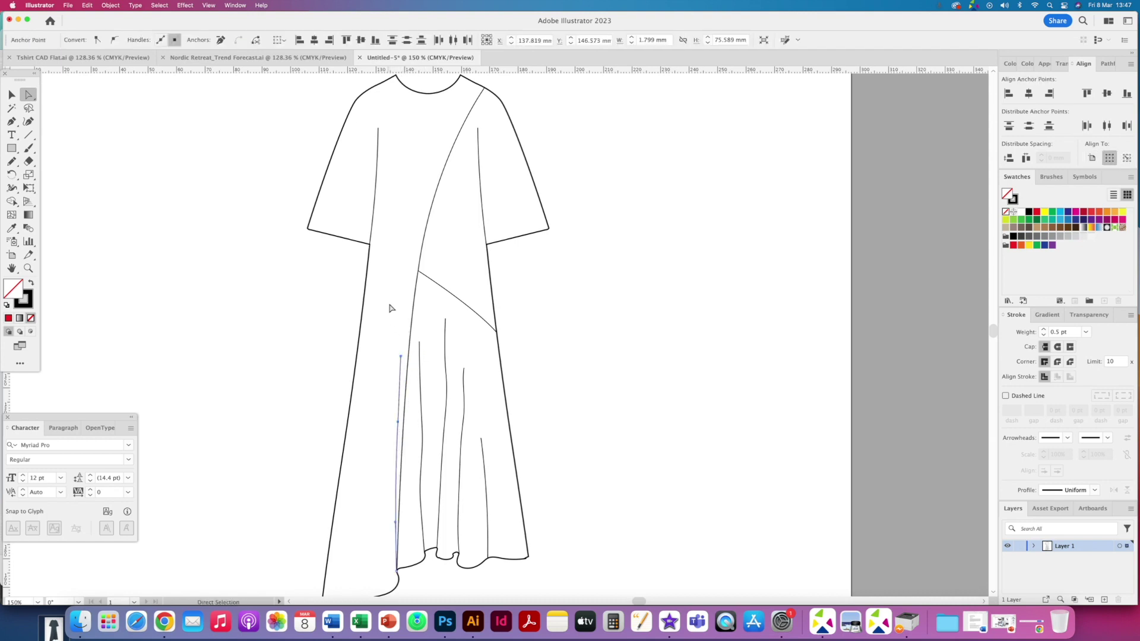
# Show the hidden dress photo again and clear the selection.
pyautogui.moveTo(368, 135); pyautogui.dragTo(355, 308)
pyautogui.press('super+alt+3')
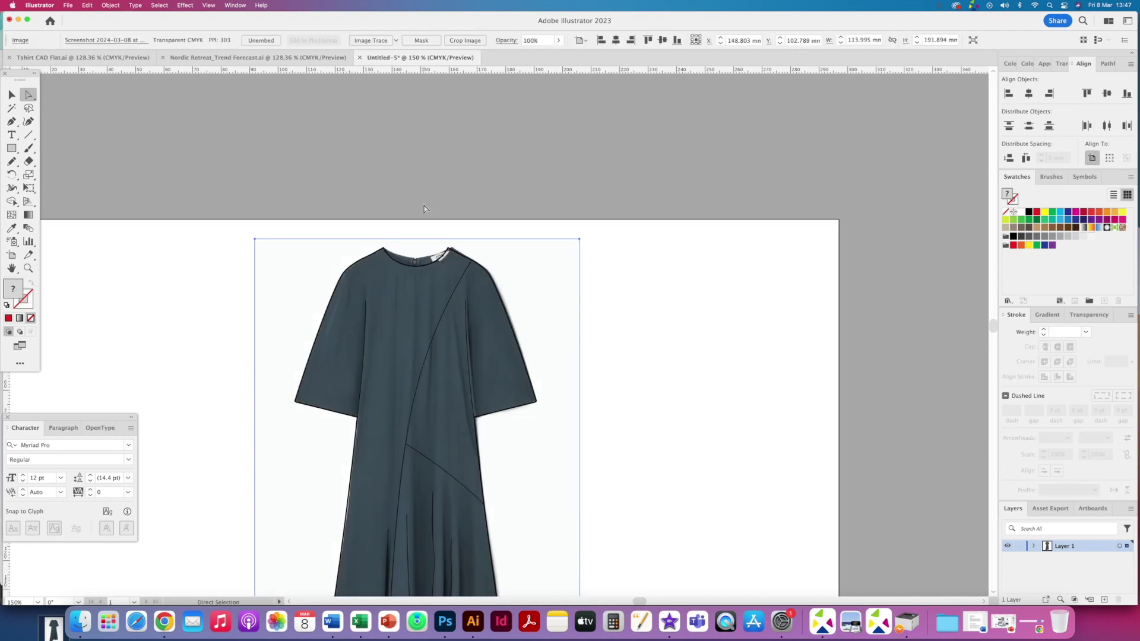
pyautogui.press('super+shift+a')
# Copy the left half of the front neckline curve and paste it in front in the same place.
pyautogui.press('super+=')
pyautogui.press('super+=')
pyautogui.press('super+=')
pyautogui.moveTo(232, 146); pyautogui.dragTo(296, 301)
pyautogui.click(297, 303)
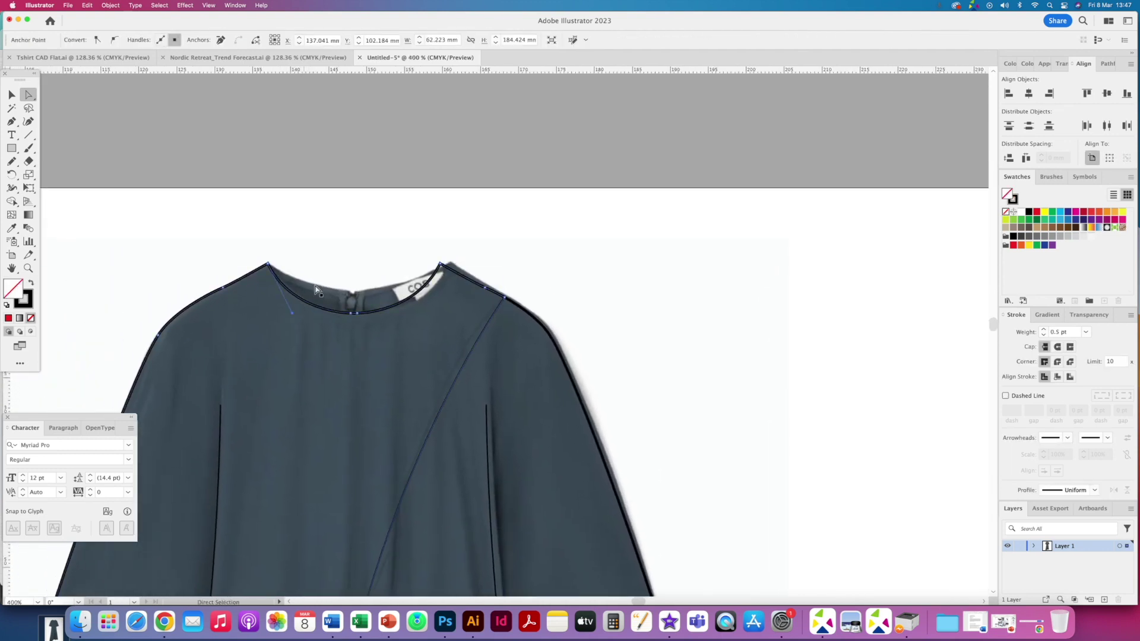
pyautogui.press('super')
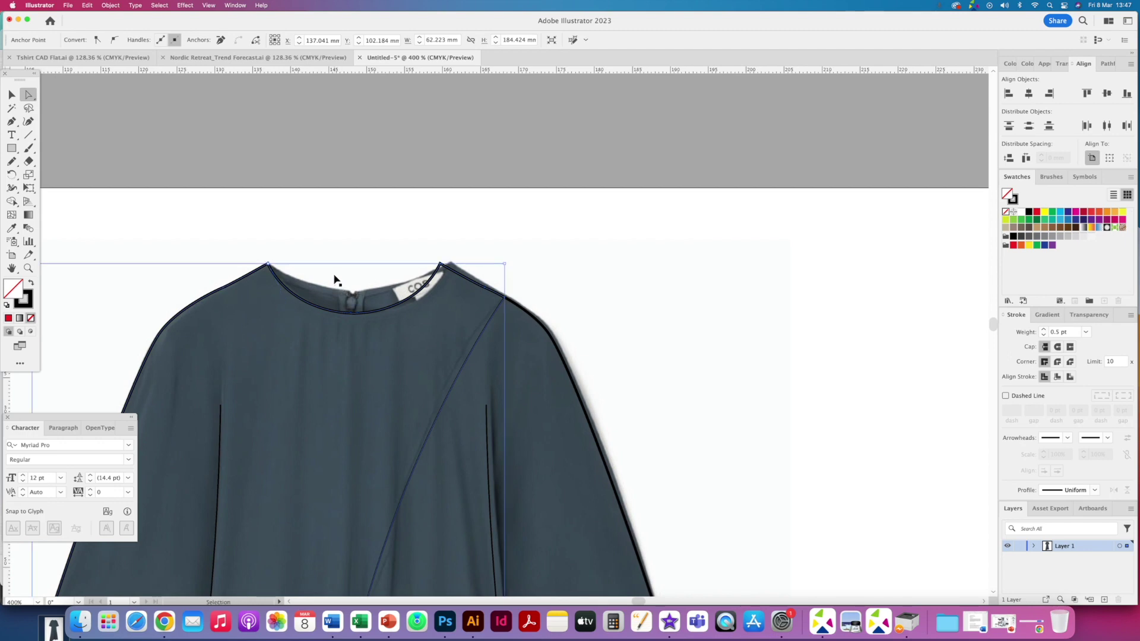
pyautogui.click(335, 280)
# Continue the copied curve along the back neckline to the centre opening and close the left back-neck shape with the Pen tool.
pyautogui.click(12, 121)
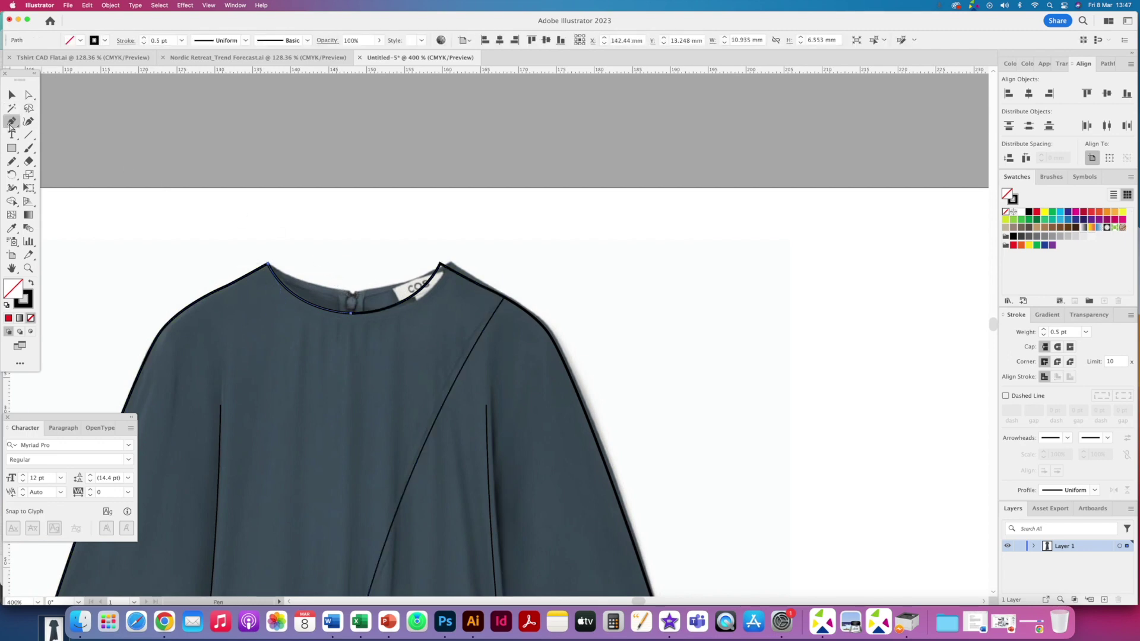
pyautogui.click(268, 265)
pyautogui.press('super+plus')
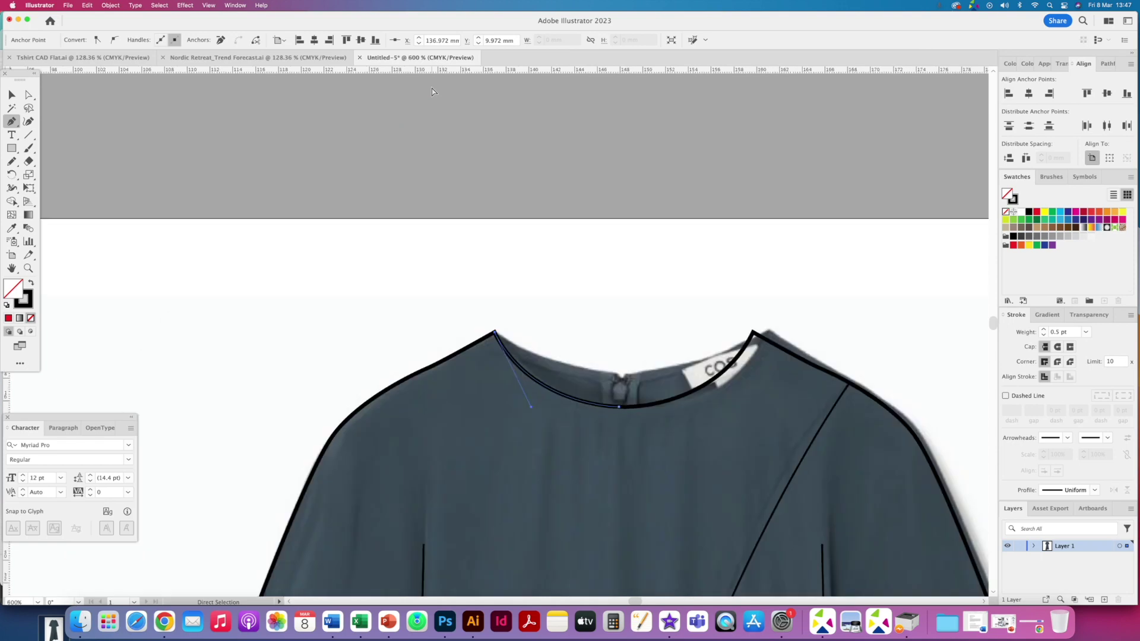
pyautogui.press('super+plus')
pyautogui.press('super+plus')
pyautogui.press('space')
pyautogui.moveTo(699, 400); pyautogui.dragTo(348, 305)
pyautogui.moveTo(474, 352); pyautogui.dragTo(619, 364)
pyautogui.click(473, 353)
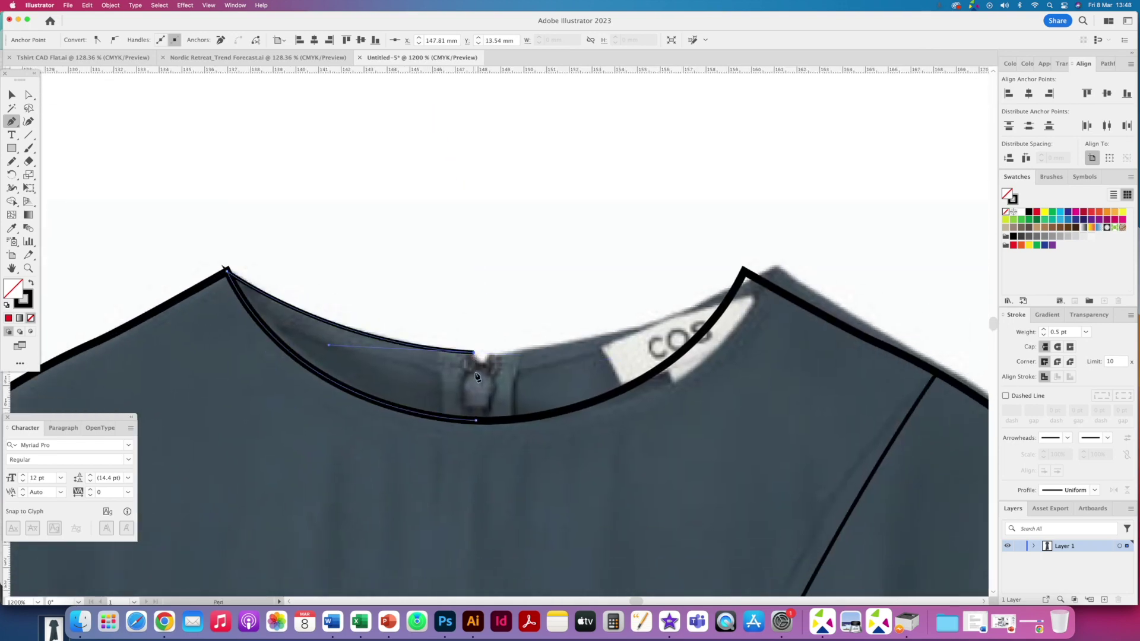
pyautogui.click(475, 420)
# Create a reflected copy of the left back-neck shape across the vertical axis.
pyautogui.press('v')
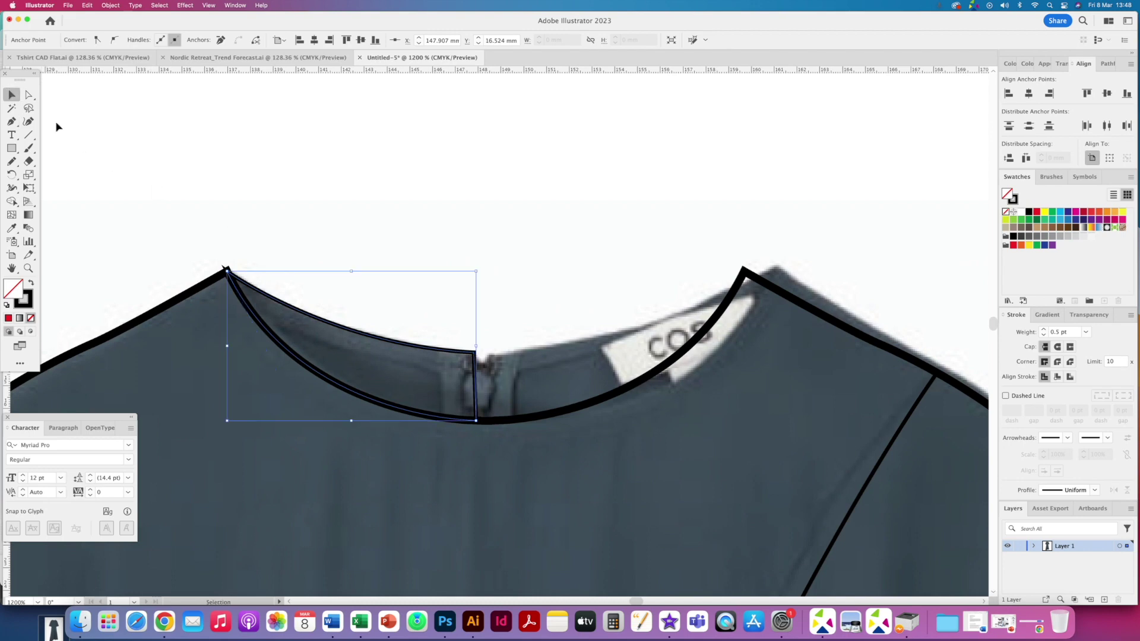
pyautogui.click(439, 304)
pyautogui.click(444, 350)
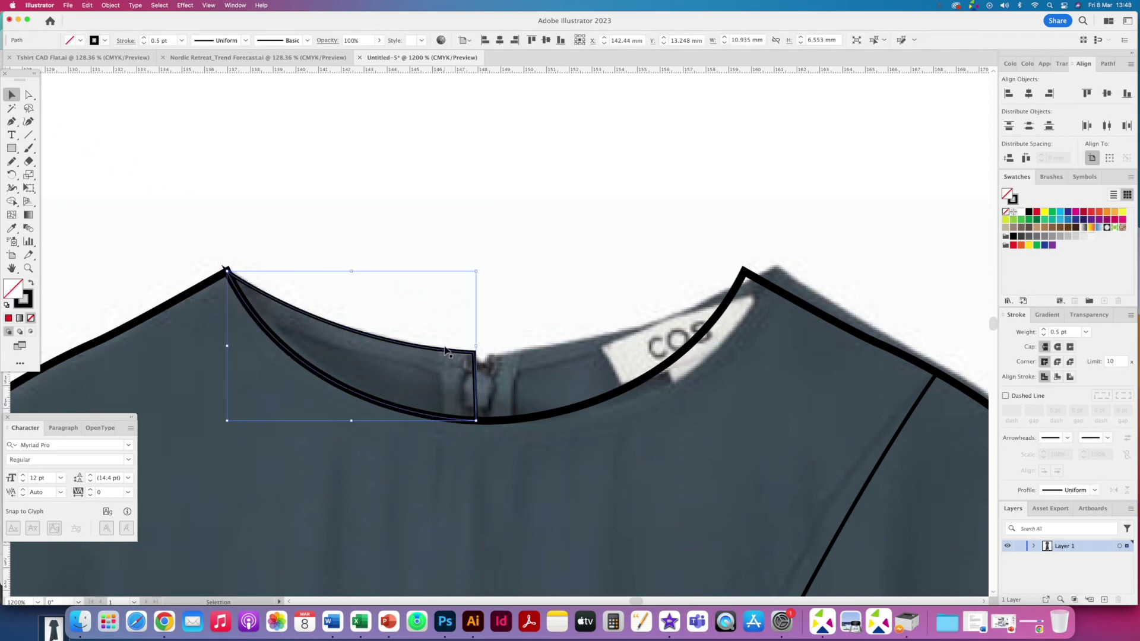
pyautogui.press('a')
pyautogui.press('v')
pyautogui.click(108, 6)
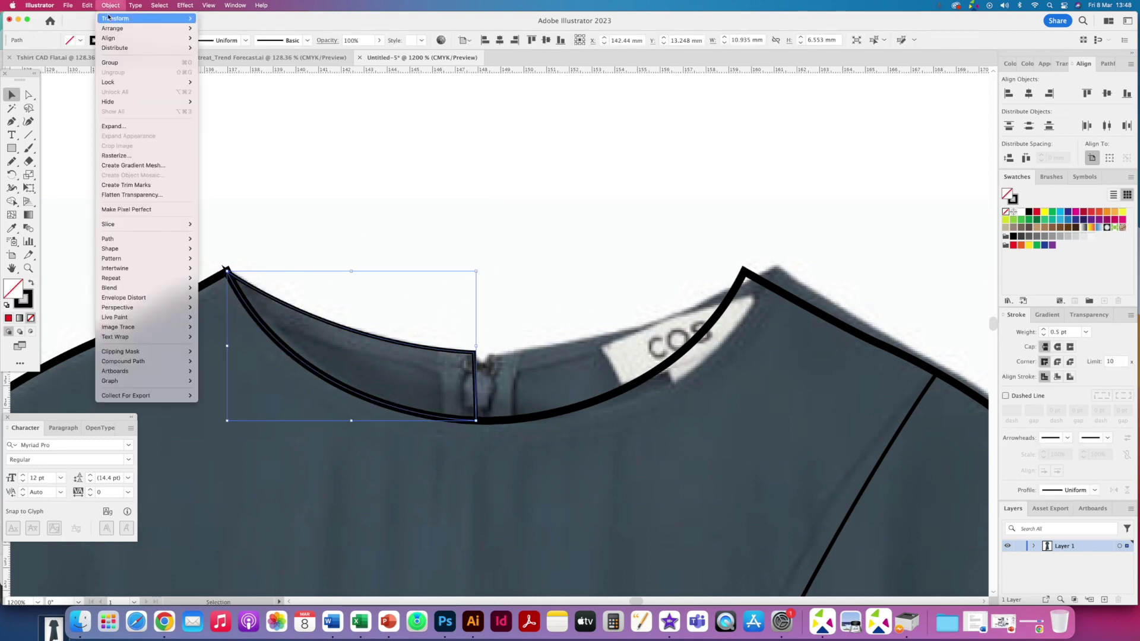
pyautogui.moveTo(118, 18)
pyautogui.click(215, 52)
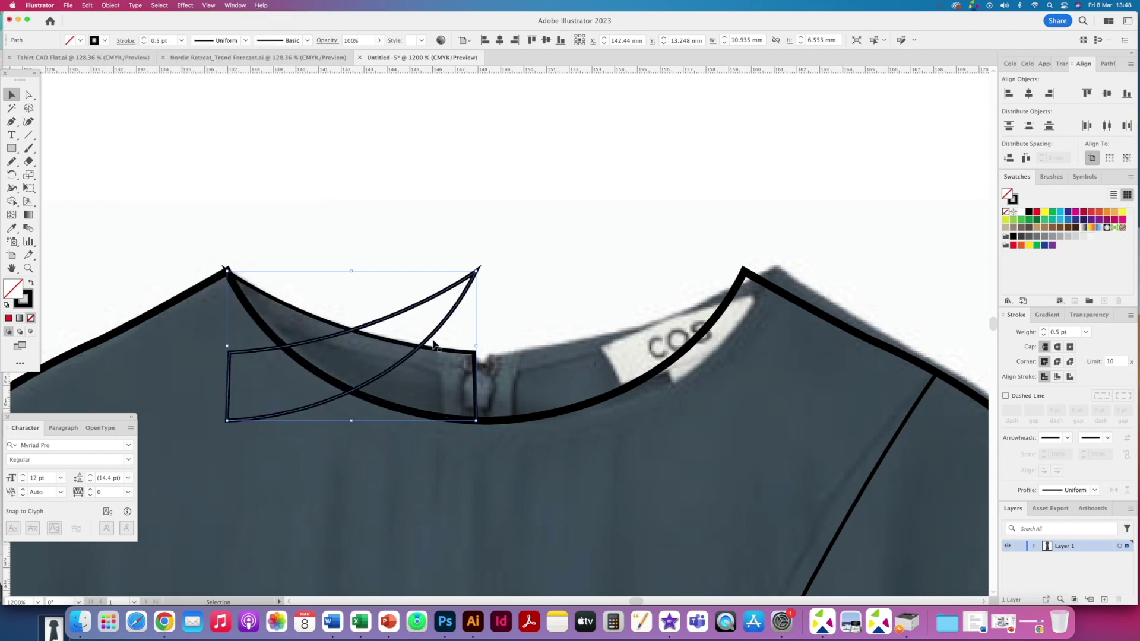
# Move the reflected back-neck shape to the other half of the neckline and give both shapes a 1 pt stroke with round caps and joins.
pyautogui.moveTo(434, 337); pyautogui.dragTo(699, 350)
pyautogui.keyDown('shift'); pyautogui.click(472, 357); pyautogui.keyUp('shift')
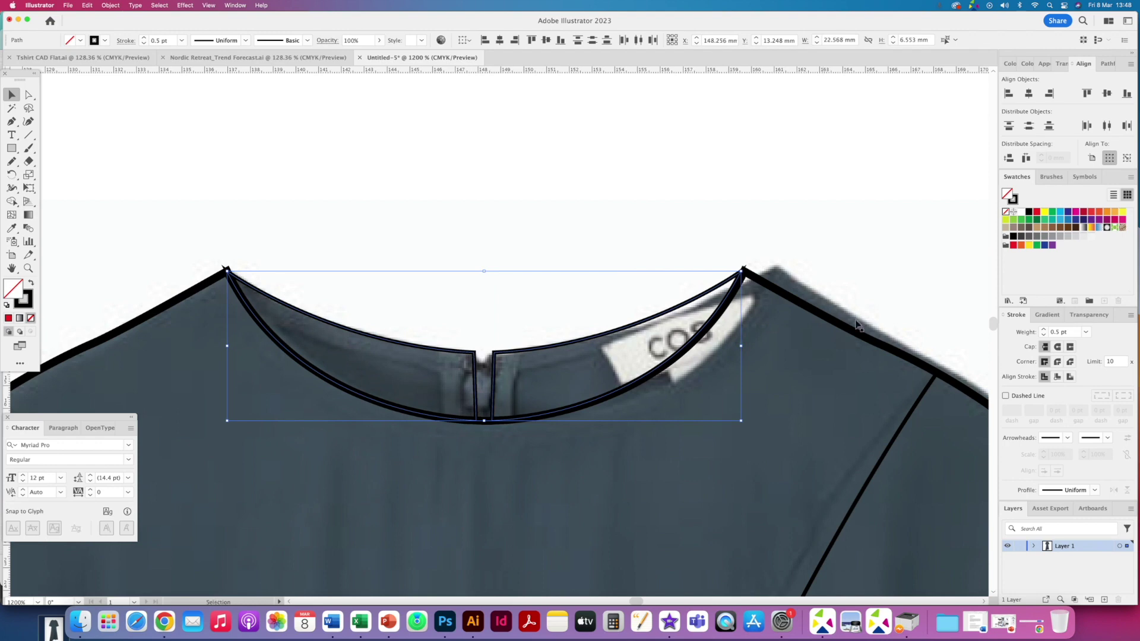
pyautogui.click(1060, 362)
pyautogui.click(1058, 348)
pyautogui.click(1044, 330)
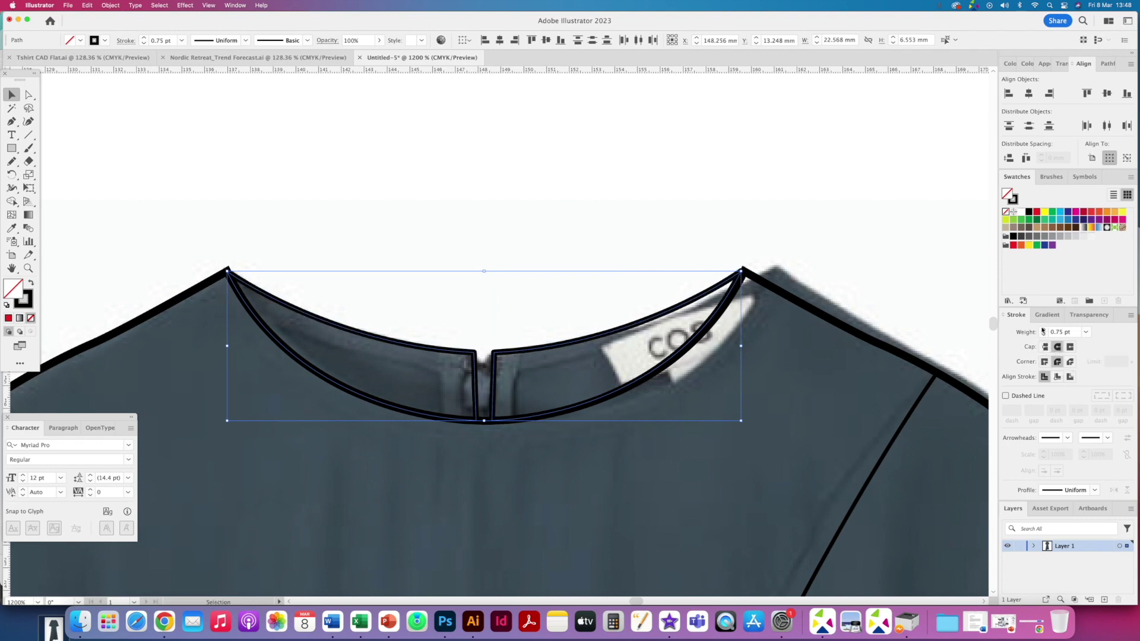
pyautogui.click(1043, 329)
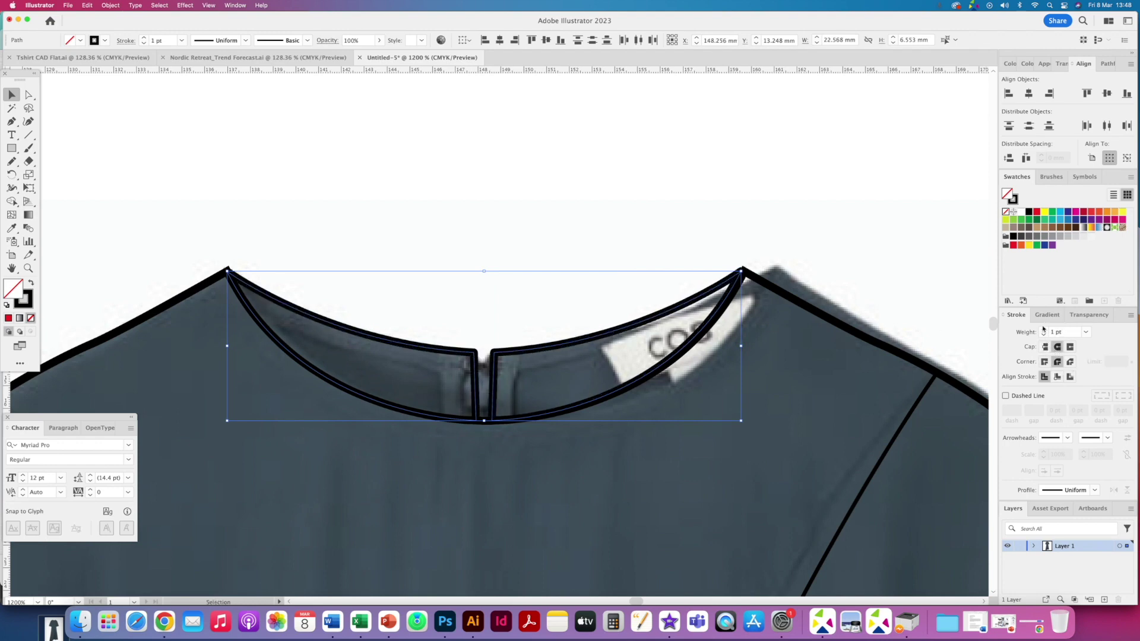
pyautogui.click(388, 153)
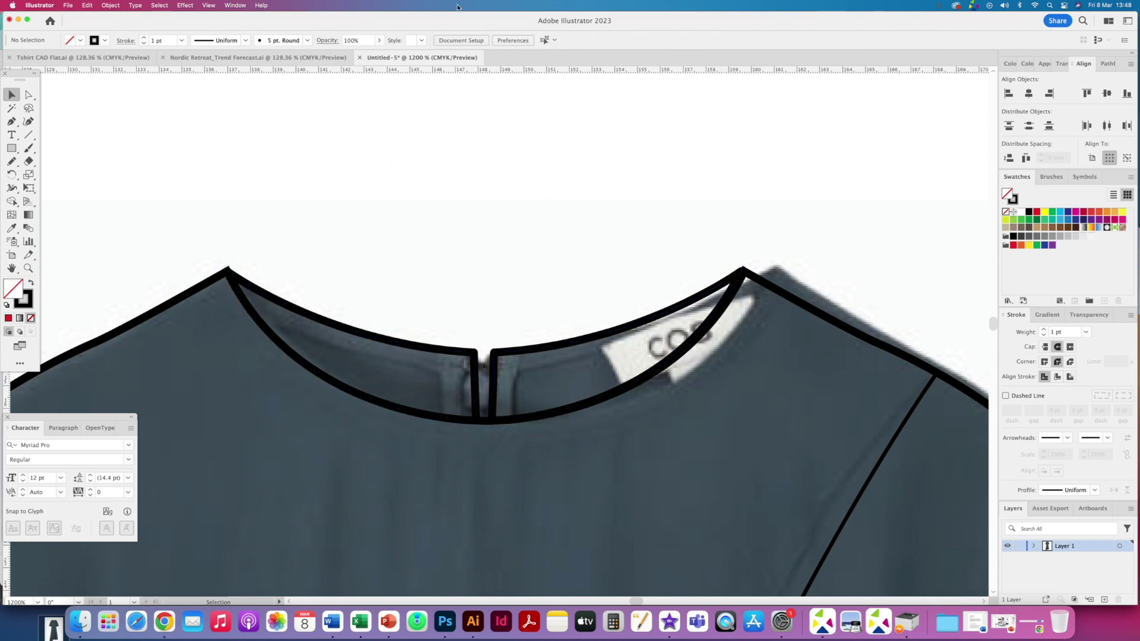
# Delete the dress photo from behind the traced drawing.
pyautogui.press('super+1')
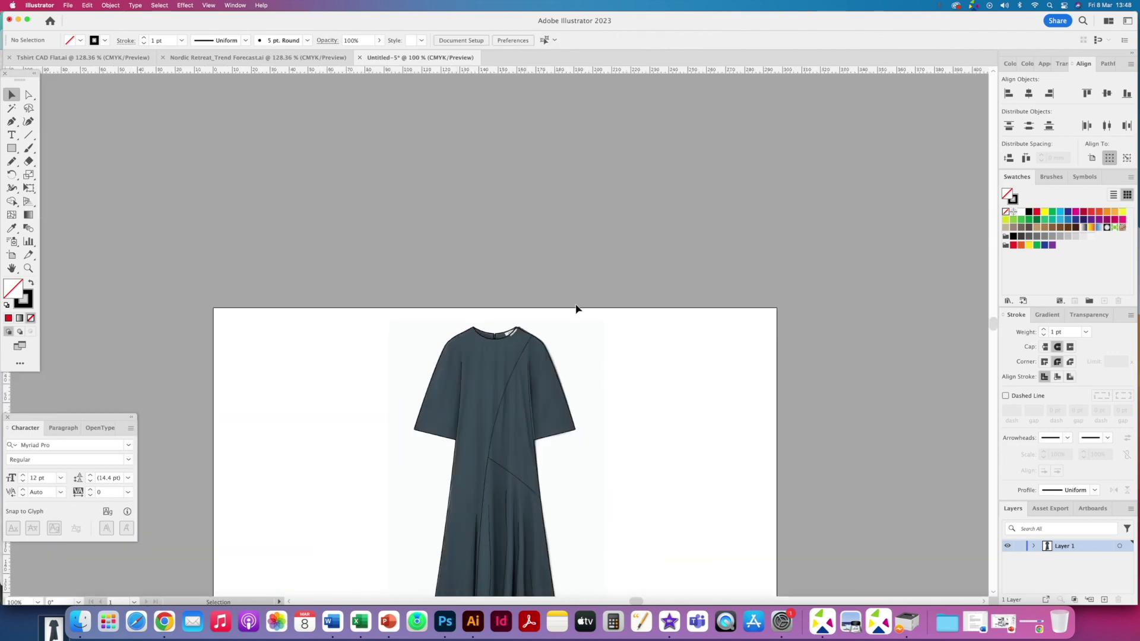
pyautogui.click(518, 383)
pyautogui.press('super+equal')
pyautogui.press('super+equal')
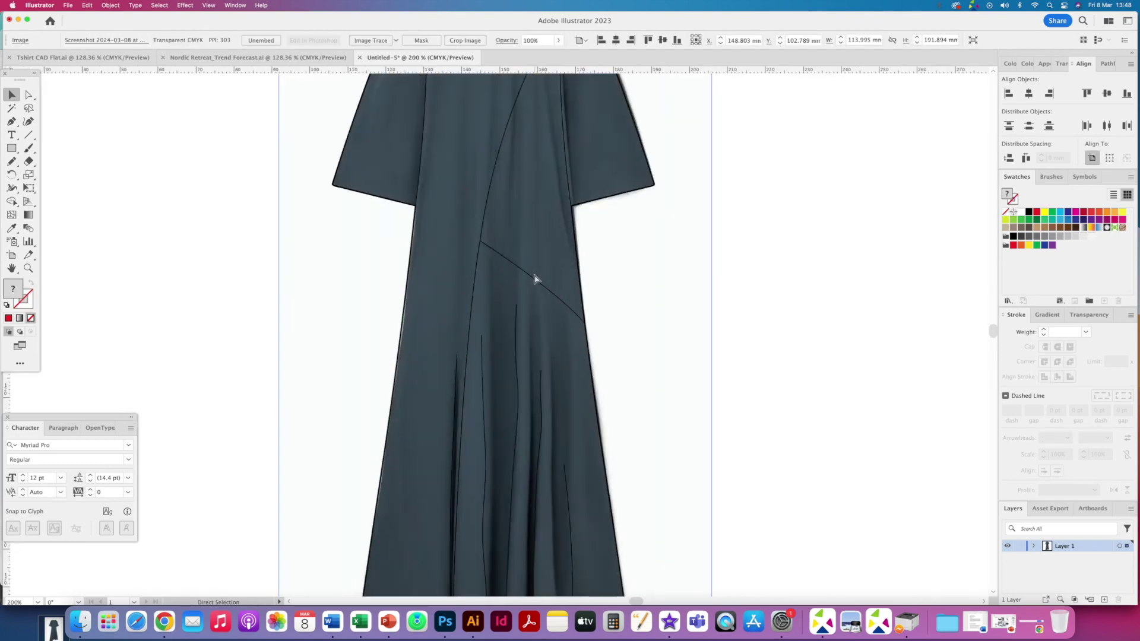
pyautogui.press('super+equal')
pyautogui.press('super+minus')
pyautogui.press('super+minus')
pyautogui.press('super+minus')
pyautogui.press('super+minus')
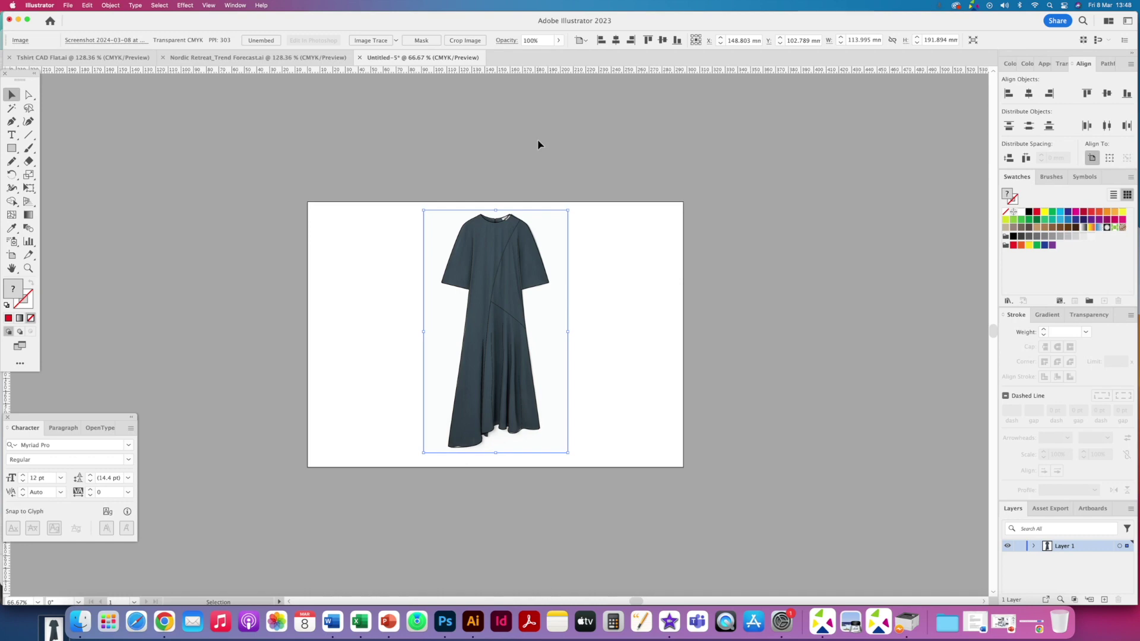
pyautogui.press('BackSpace')
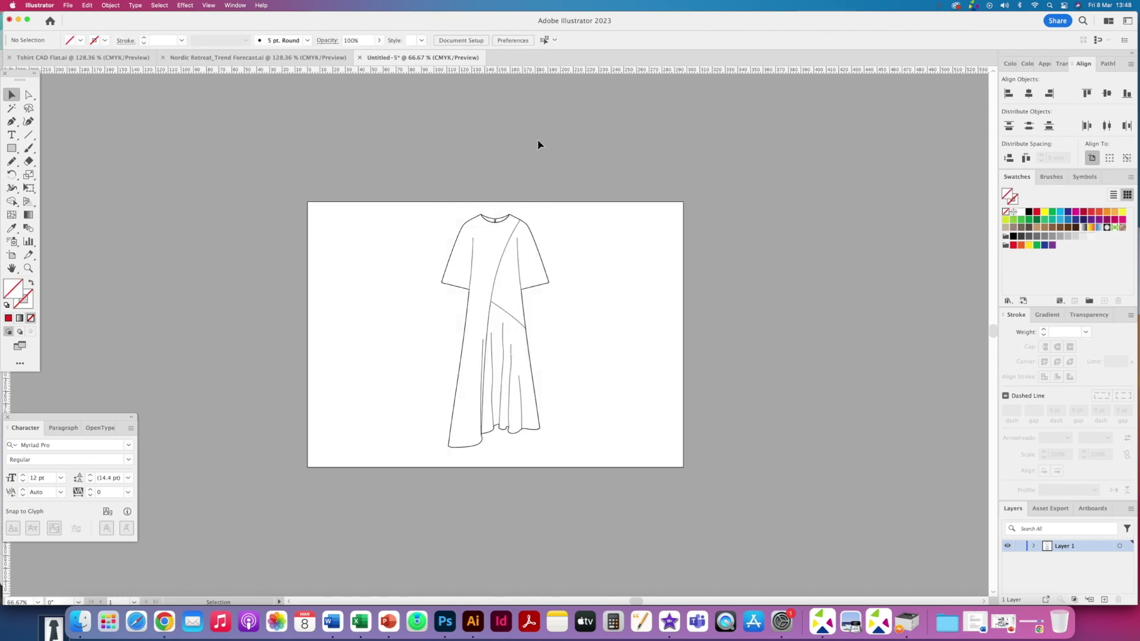
# Copy the four palette rectangles from Nordic Retreat_Trend Forecast.ai into the dress document and place them left of the dress.
pyautogui.click(229, 60)
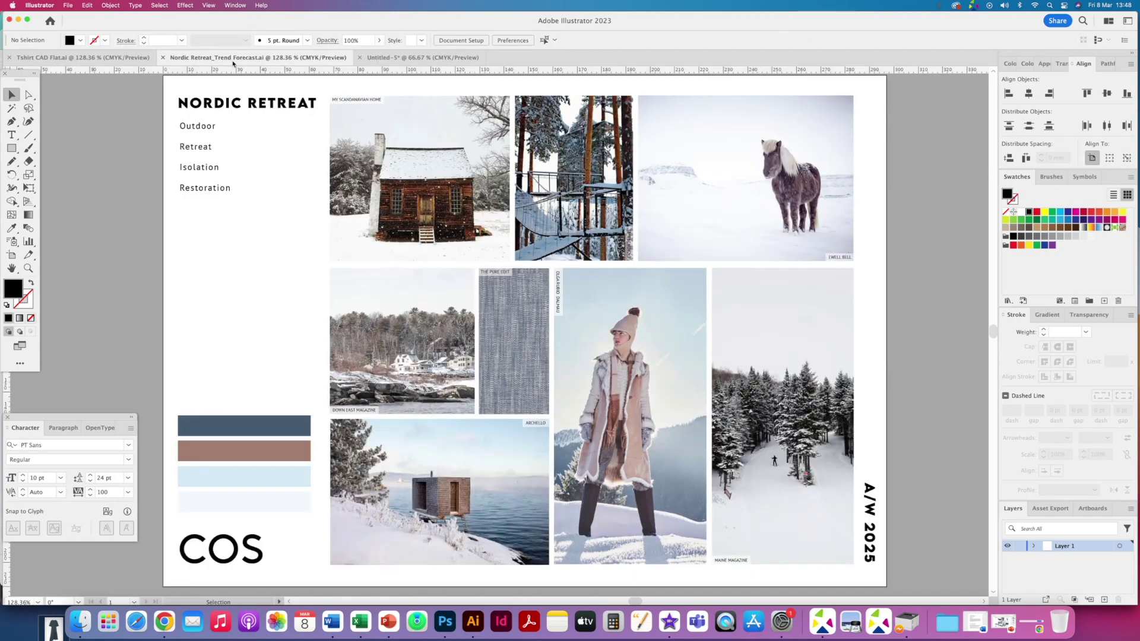
pyautogui.moveTo(222, 499); pyautogui.dragTo(225, 494)
pyautogui.press('super+c')
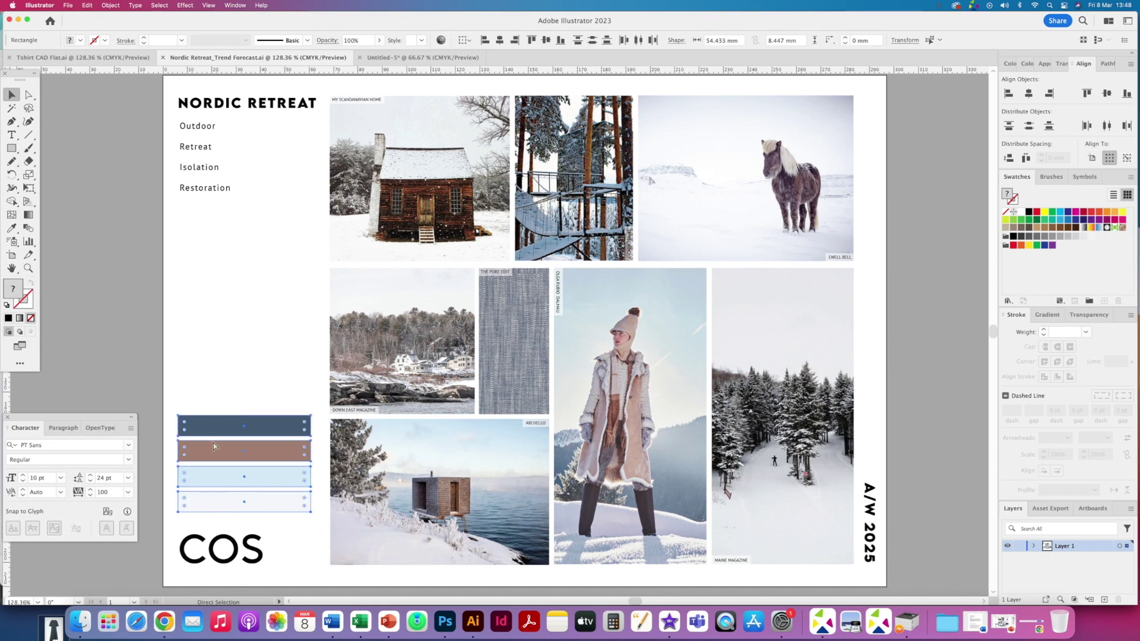
pyautogui.click(390, 60)
pyautogui.press('super+v')
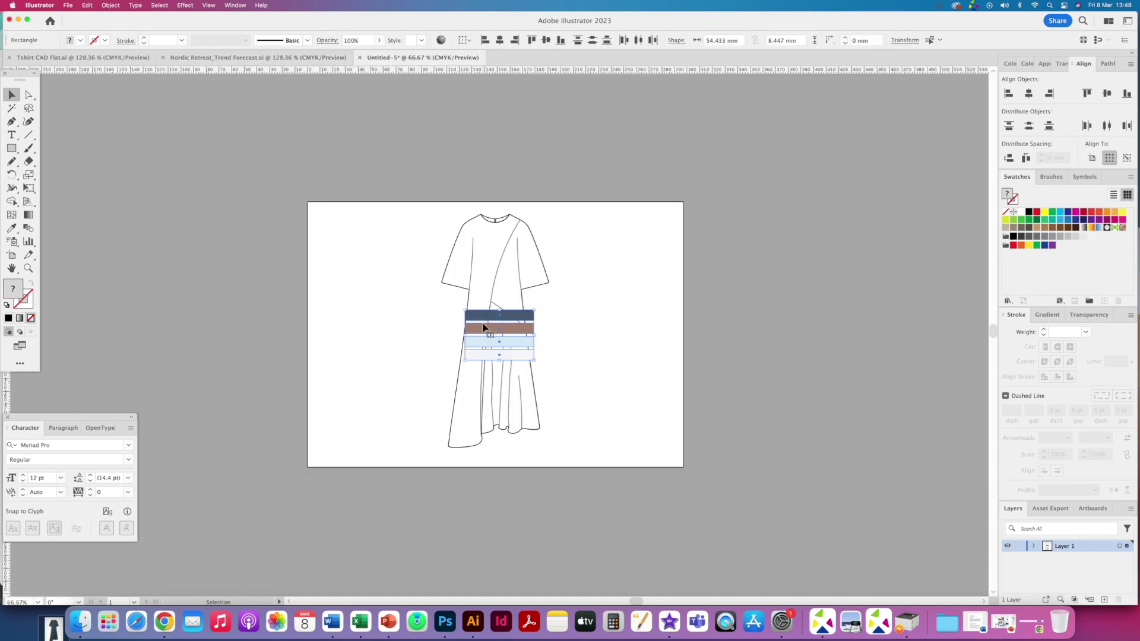
pyautogui.moveTo(479, 318); pyautogui.dragTo(289, 318)
# Hide the full dress outline shape, selecting it with the Group Selection tool.
pyautogui.moveTo(29, 94); pyautogui.dragTo(83, 108)
pyautogui.click(539, 259)
pyautogui.click(541, 257)
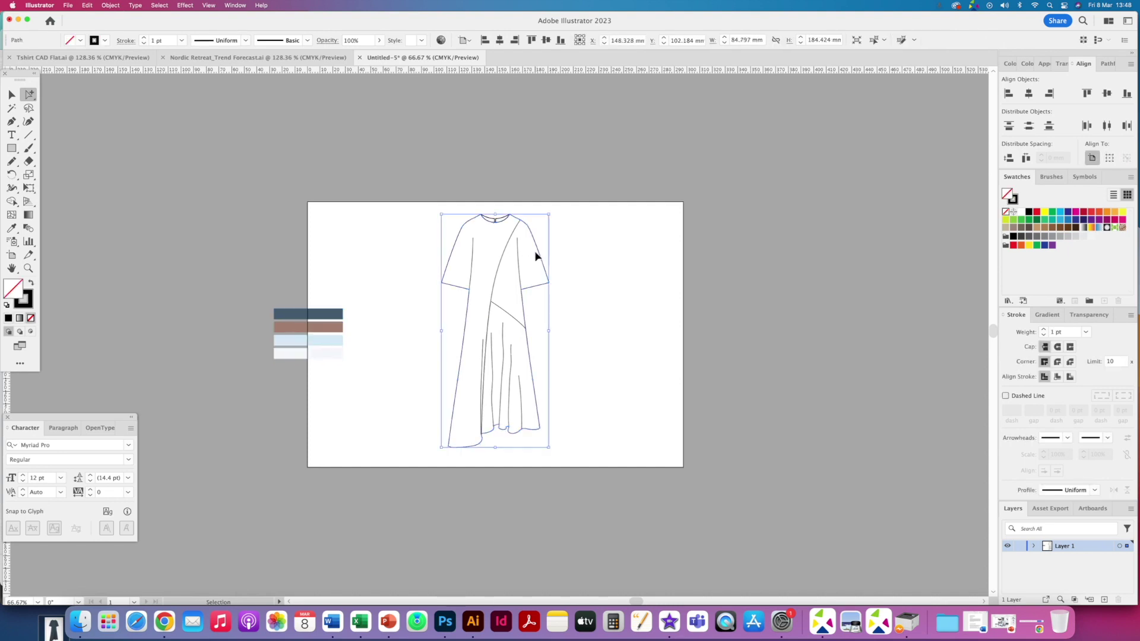
pyautogui.press('Delete')
# Save the dark blue palette colour as a swatch and fill the front panels and the redisplayed full outline shape with it.
pyautogui.click(503, 268)
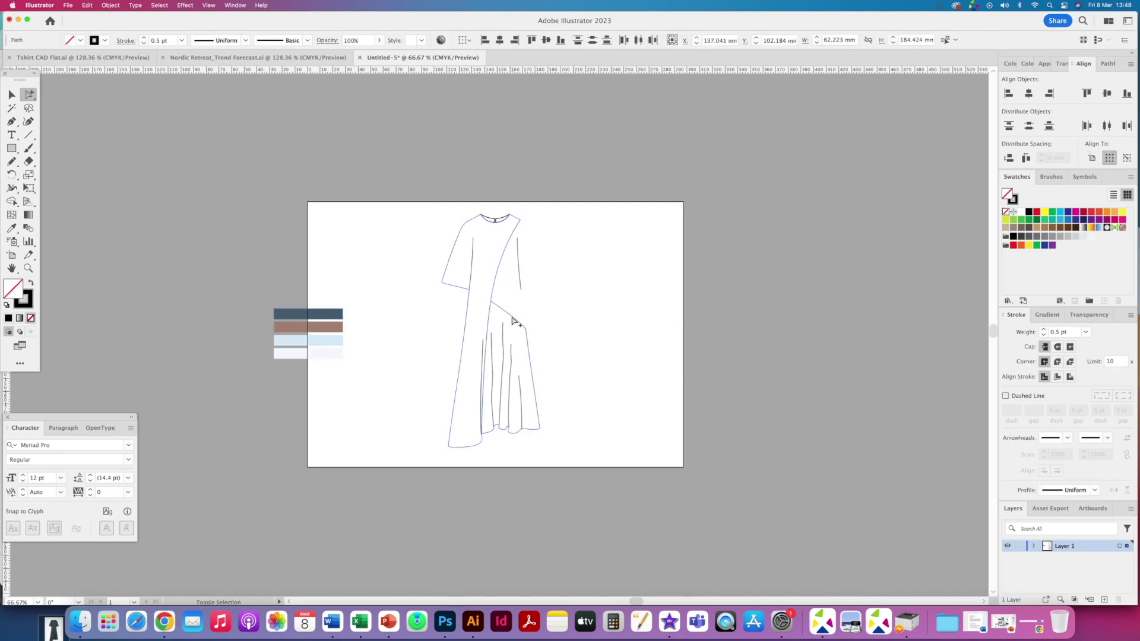
pyautogui.click(291, 314)
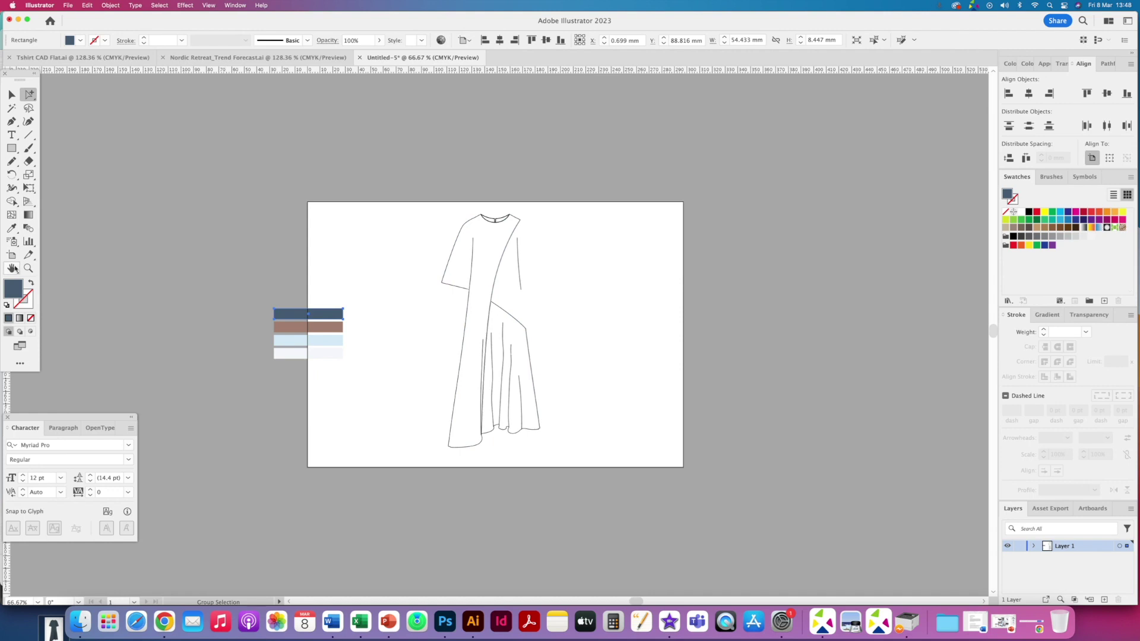
pyautogui.moveTo(172, 293); pyautogui.dragTo(1018, 279)
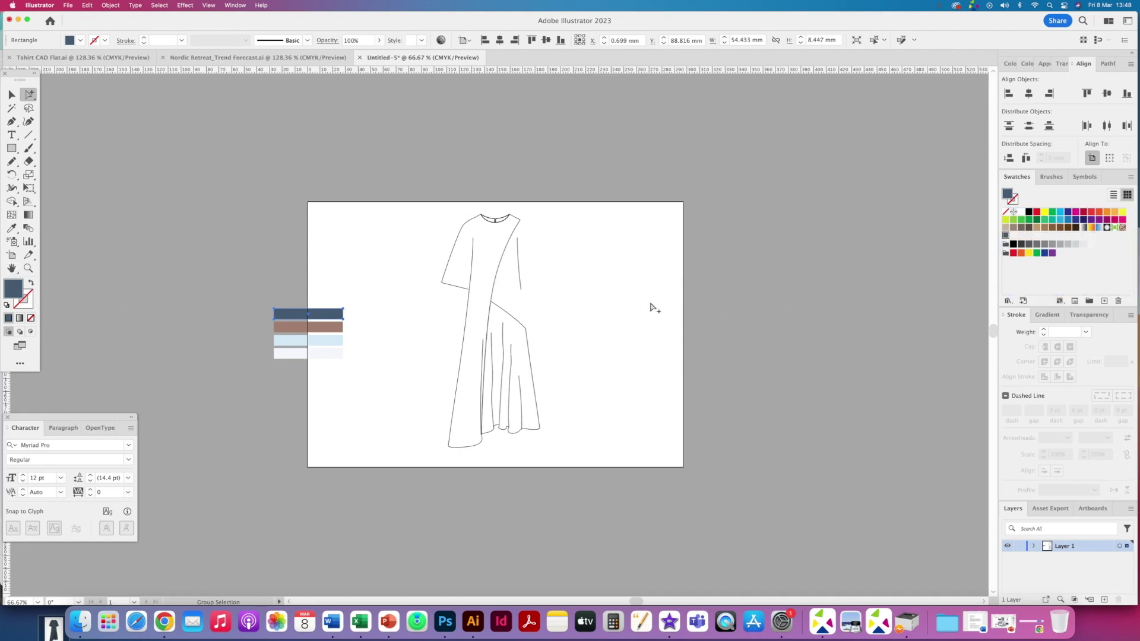
pyautogui.click(491, 305)
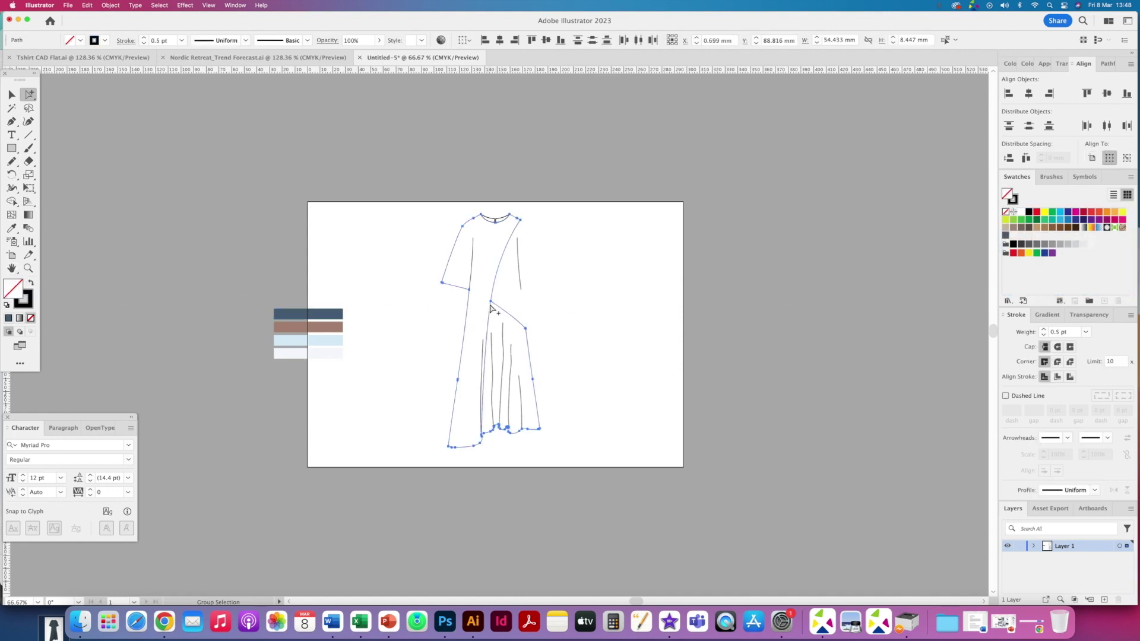
pyautogui.click(1005, 235)
pyautogui.click(553, 276)
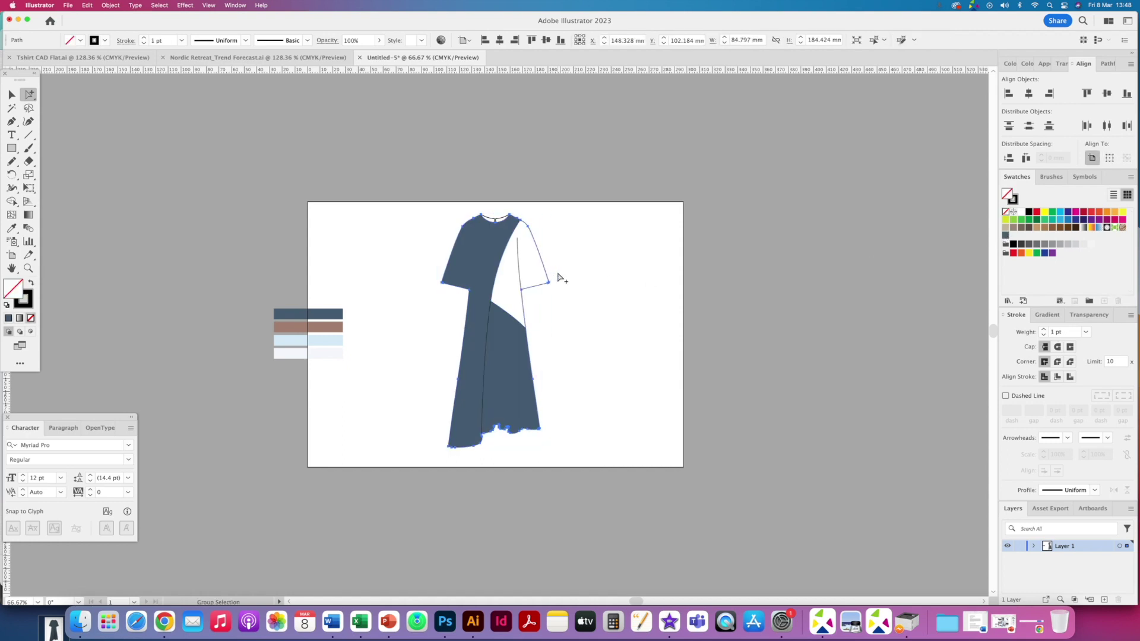
pyautogui.click(1005, 235)
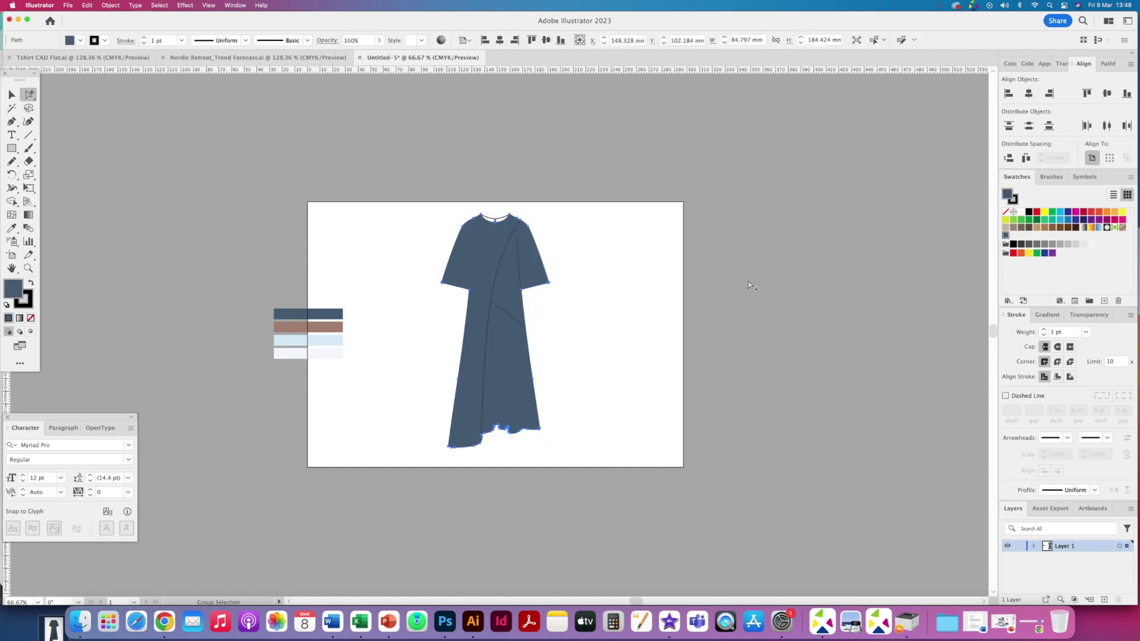
# Fill both back-neck shapes with a lighter Color Guide tint of the dark blue.
pyautogui.click(495, 218)
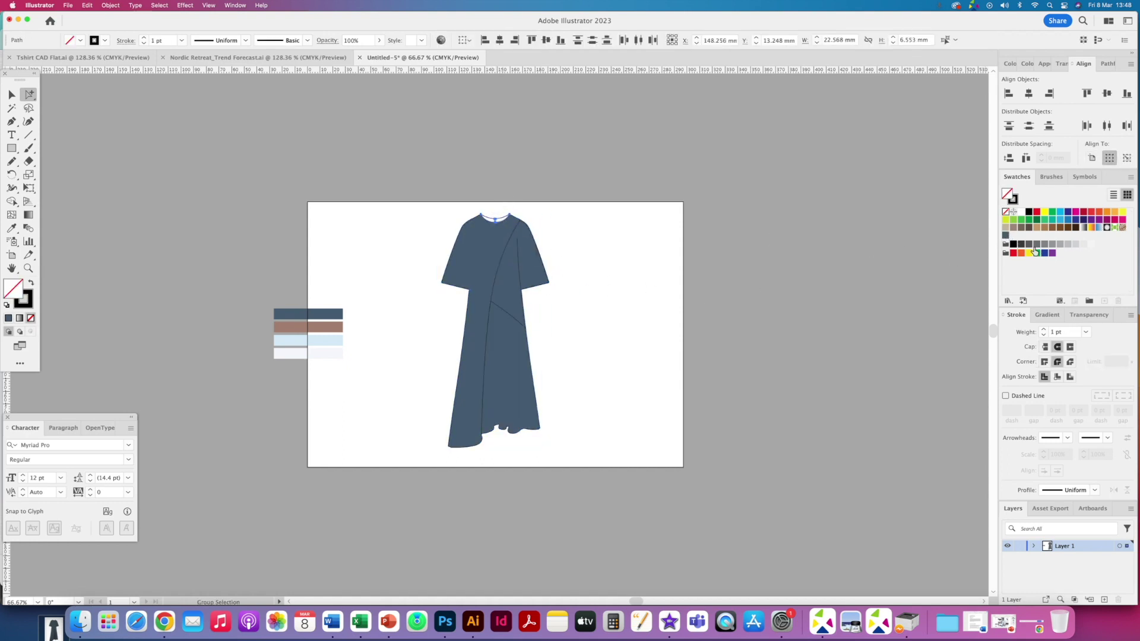
pyautogui.click(1006, 236)
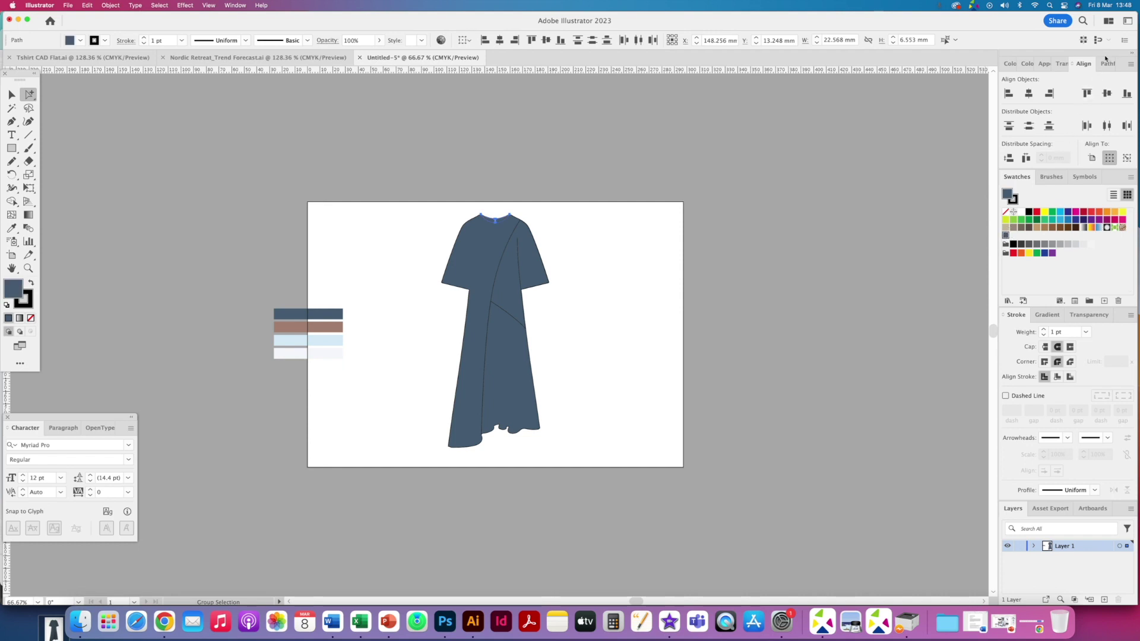
pyautogui.click(1028, 64)
pyautogui.click(1093, 109)
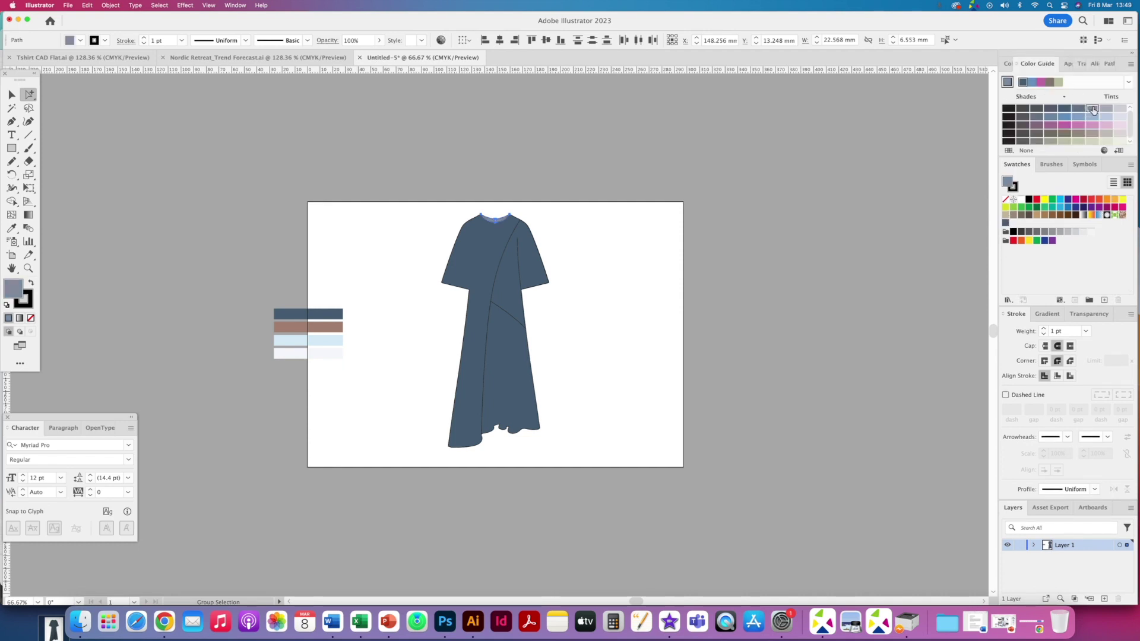
pyautogui.click(605, 233)
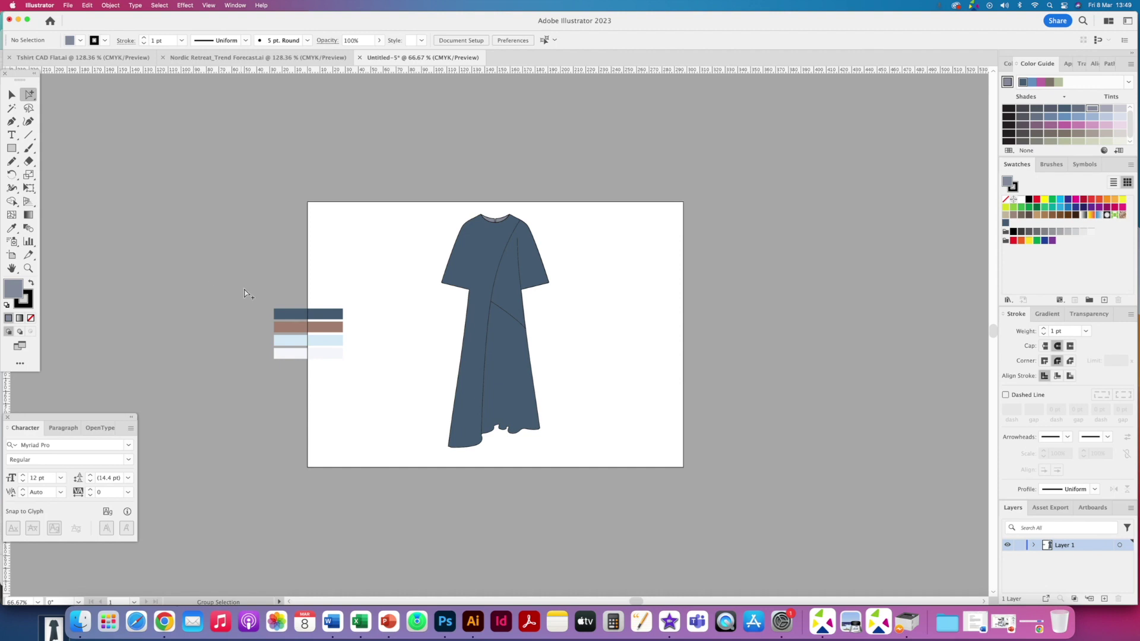
# Delete the four palette rectangles beside the dress.
pyautogui.moveTo(244, 290); pyautogui.dragTo(350, 365)
pyautogui.press('Delete')
# Send the dark blue front panels and the full outline shape to the back, behind the fold lines.
pyautogui.press('super+=')
pyautogui.press('super+=')
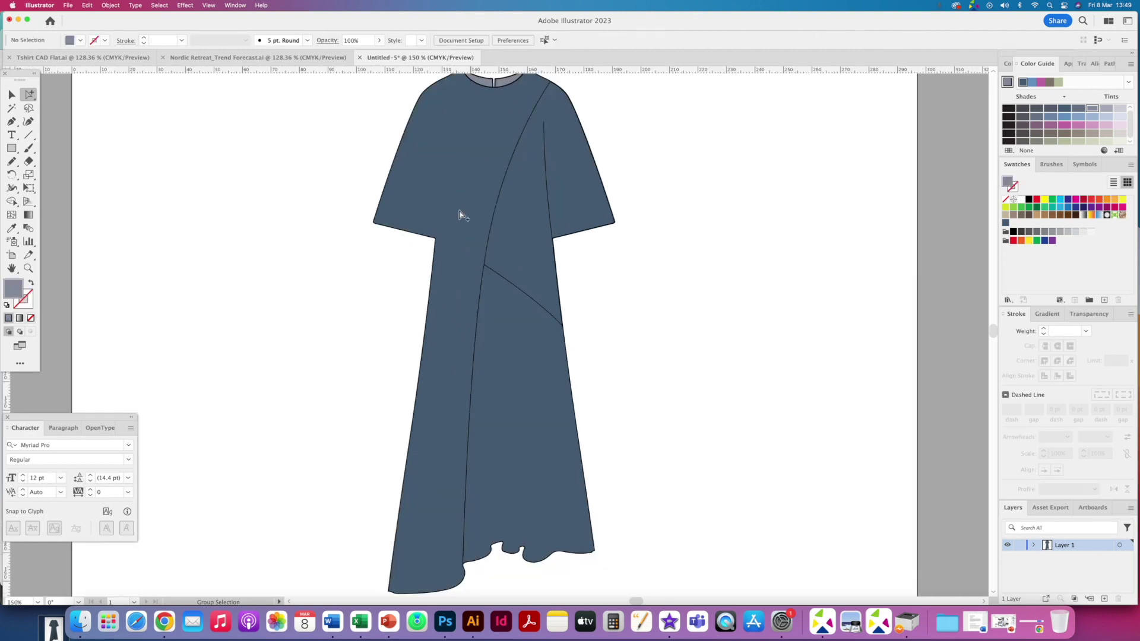
pyautogui.scroll(2, 535, 137)
pyautogui.hscroll(2, 536, 137)
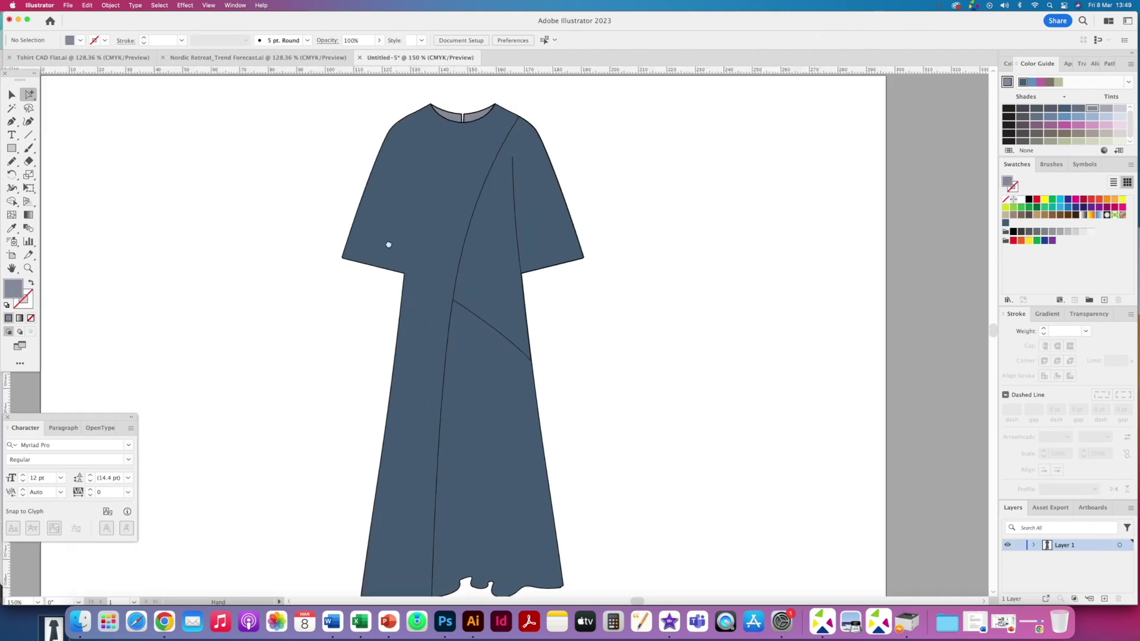
pyautogui.click(386, 246)
pyautogui.keyDown('shift'); pyautogui.click(527, 242); pyautogui.keyUp('shift')
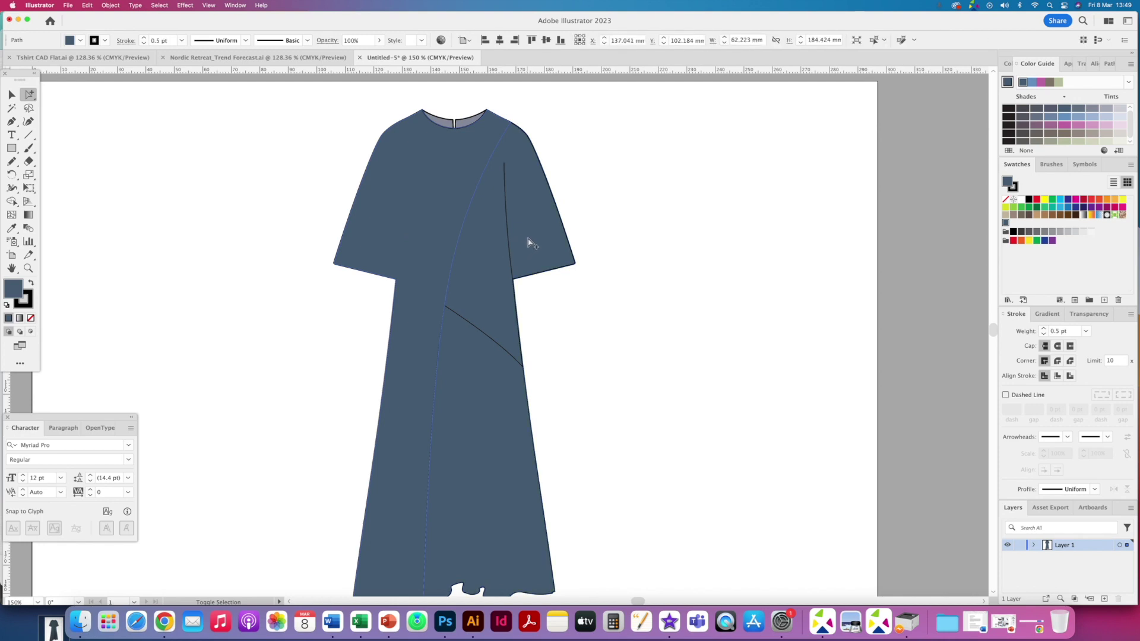
pyautogui.keyDown('shift'); pyautogui.click(526, 243); pyautogui.keyUp('shift')
pyautogui.keyDown('shift'); pyautogui.click(472, 346); pyautogui.keyUp('shift')
pyautogui.click(111, 5)
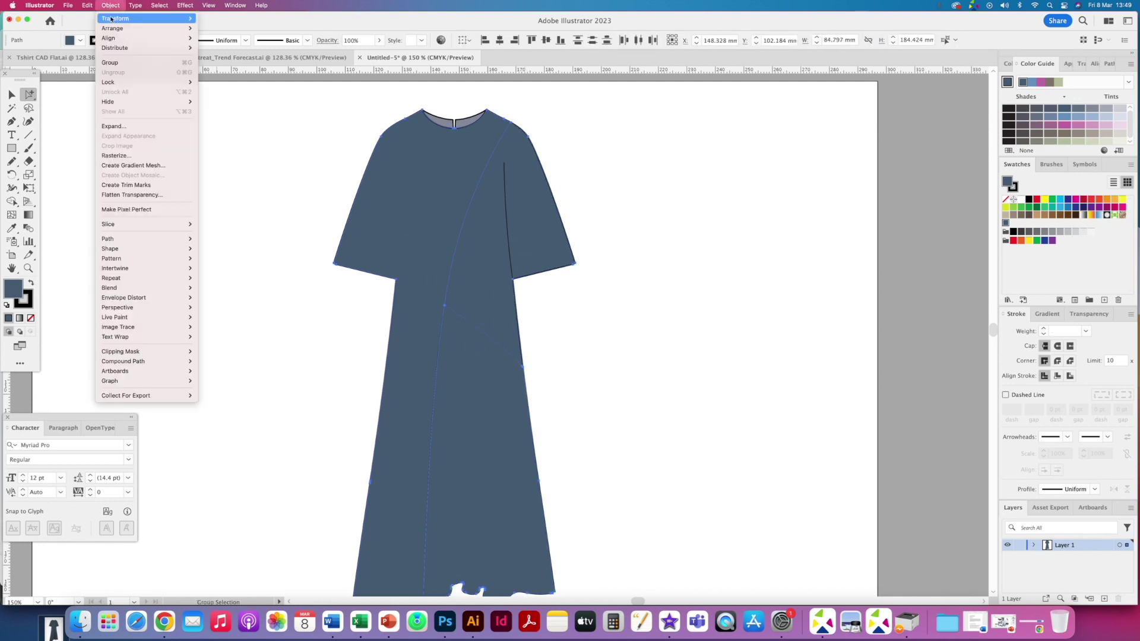
pyautogui.moveTo(119, 28)
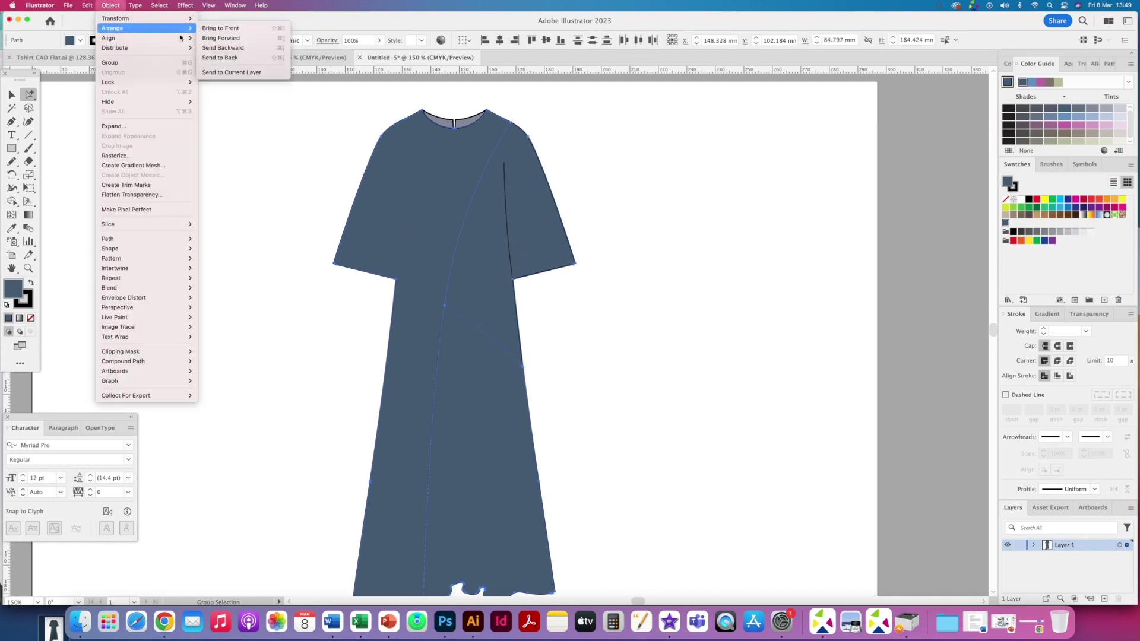
pyautogui.click(224, 58)
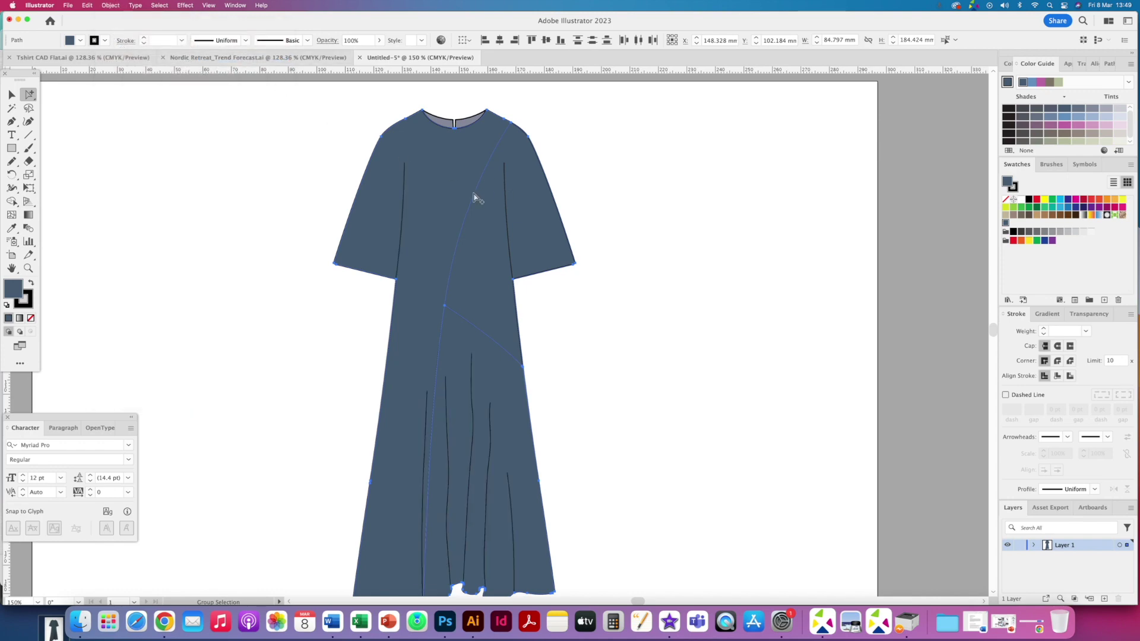
# Select all parts of the coloured dress drawing and group them.
pyautogui.click(301, 383)
pyautogui.moveTo(315, 445); pyautogui.dragTo(265, 379)
pyautogui.press('super+minus')
pyautogui.press('super+minus')
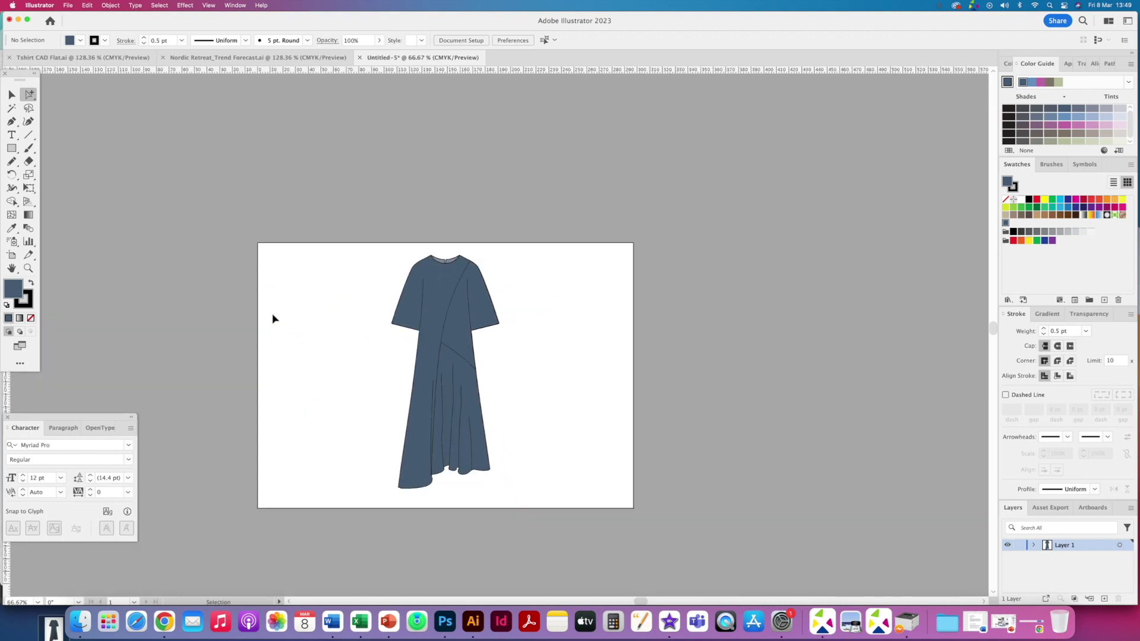
pyautogui.click(12, 96)
pyautogui.click(429, 326)
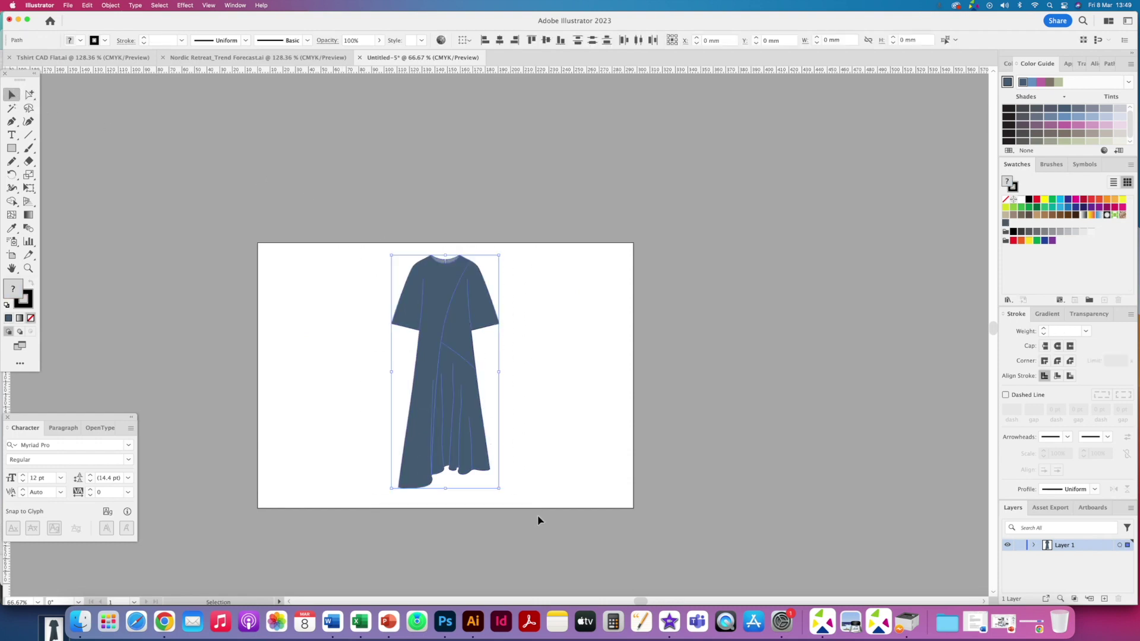
pyautogui.press('super+g')
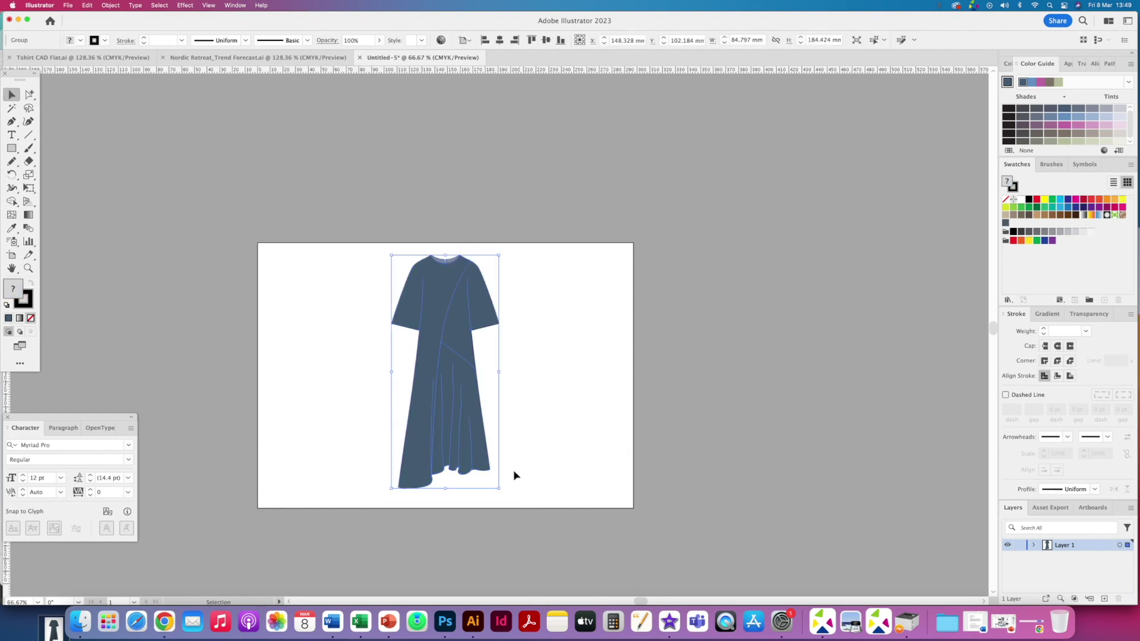
# Copy the grouped dress into Tshirt CAD Flat.ai, scaling the T-shirt drawing down to make room for it.
pyautogui.click(513, 469)
pyautogui.click(448, 362)
pyautogui.click(112, 61)
pyautogui.moveTo(527, 241); pyautogui.dragTo(528, 242)
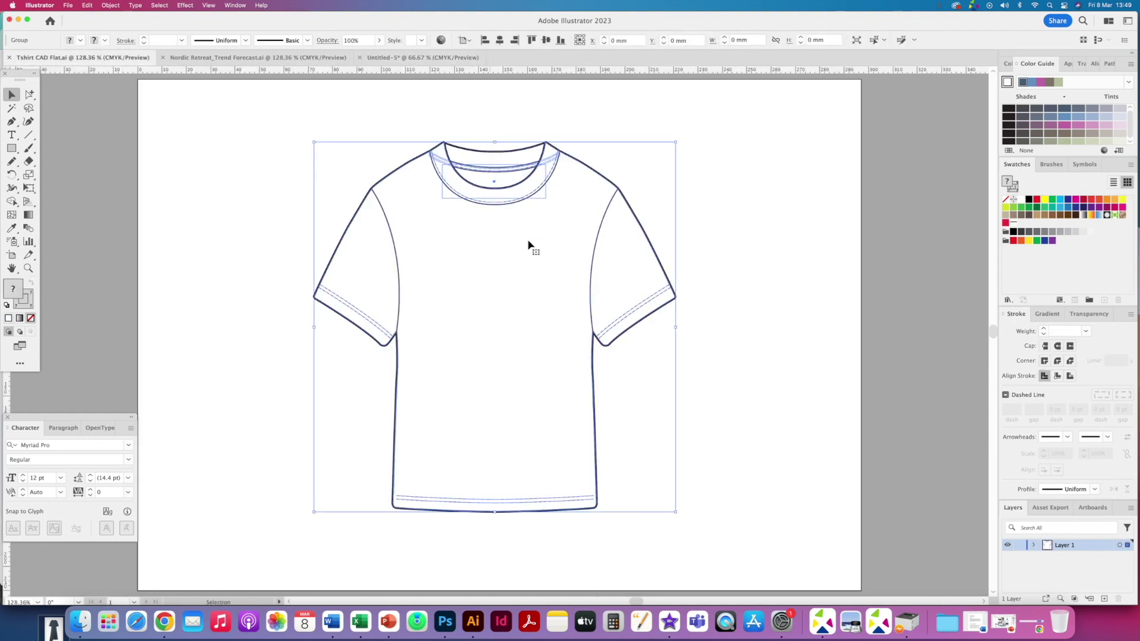
pyautogui.moveTo(675, 330); pyautogui.dragTo(384, 206)
pyautogui.press('super+v')
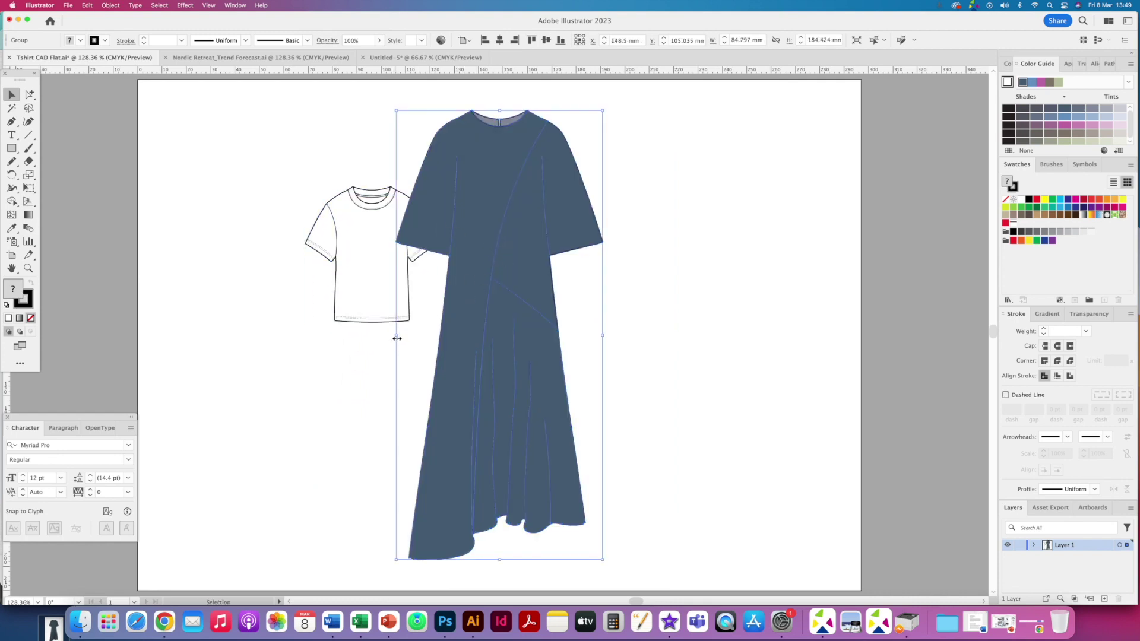
# Scale the pasted dress proportionally to suit the T-shirt's size and place it to the right of the T-shirt.
pyautogui.moveTo(397, 339); pyautogui.dragTo(492, 334)
pyautogui.moveTo(549, 300); pyautogui.dragTo(516, 265)
pyautogui.click(400, 246)
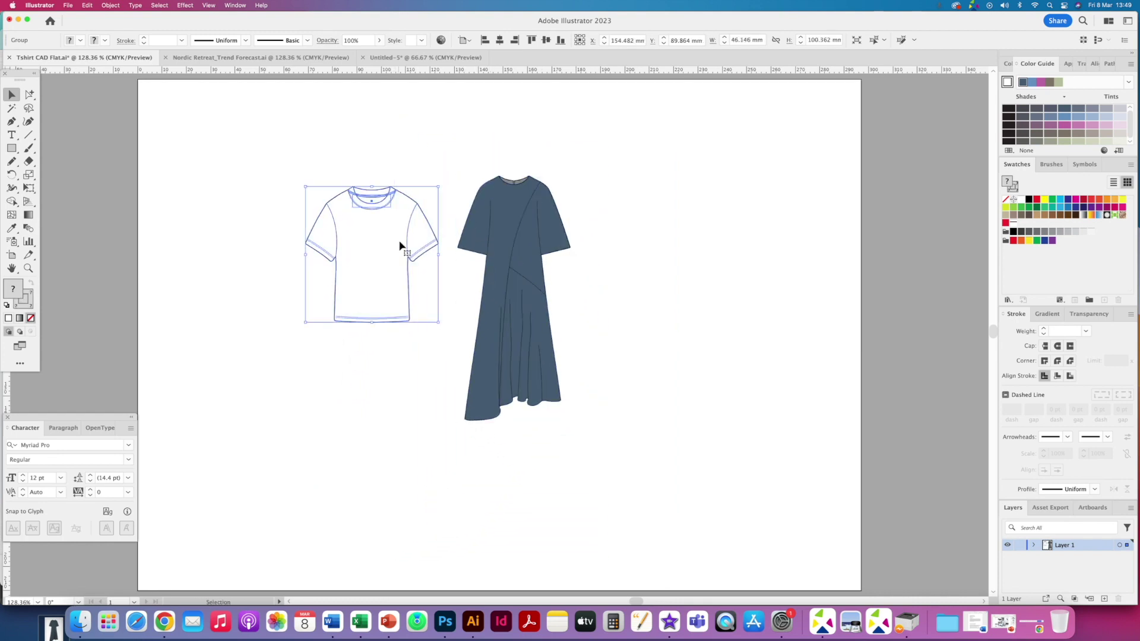
pyautogui.click(514, 233)
pyautogui.moveTo(514, 175); pyautogui.dragTo(509, 112)
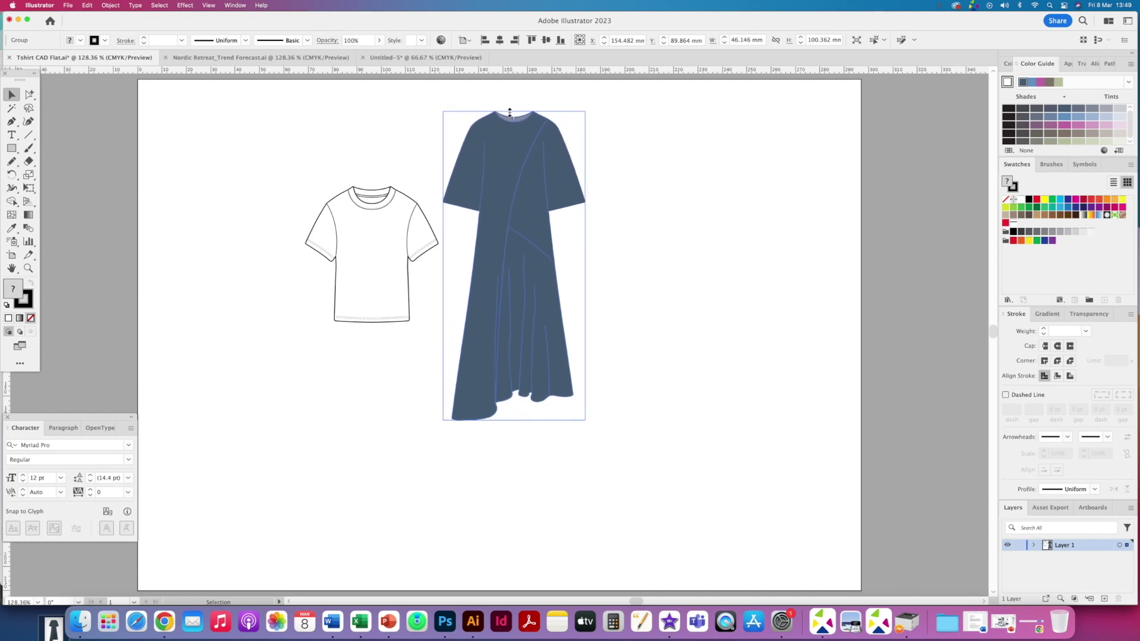
pyautogui.moveTo(511, 176); pyautogui.dragTo(365, 230)
pyautogui.moveTo(373, 499); pyautogui.dragTo(369, 516)
pyautogui.moveTo(398, 409); pyautogui.dragTo(544, 407)
# Arrange the T-shirt and the dress side by side on the artboard with their necklines level, and clear the selection.
pyautogui.click(644, 308)
pyautogui.moveTo(405, 196); pyautogui.dragTo(524, 262)
pyautogui.moveTo(524, 262); pyautogui.dragTo(478, 240)
pyautogui.click(395, 109)
pyautogui.moveTo(348, 176); pyautogui.dragTo(345, 173)
pyautogui.click(368, 126)
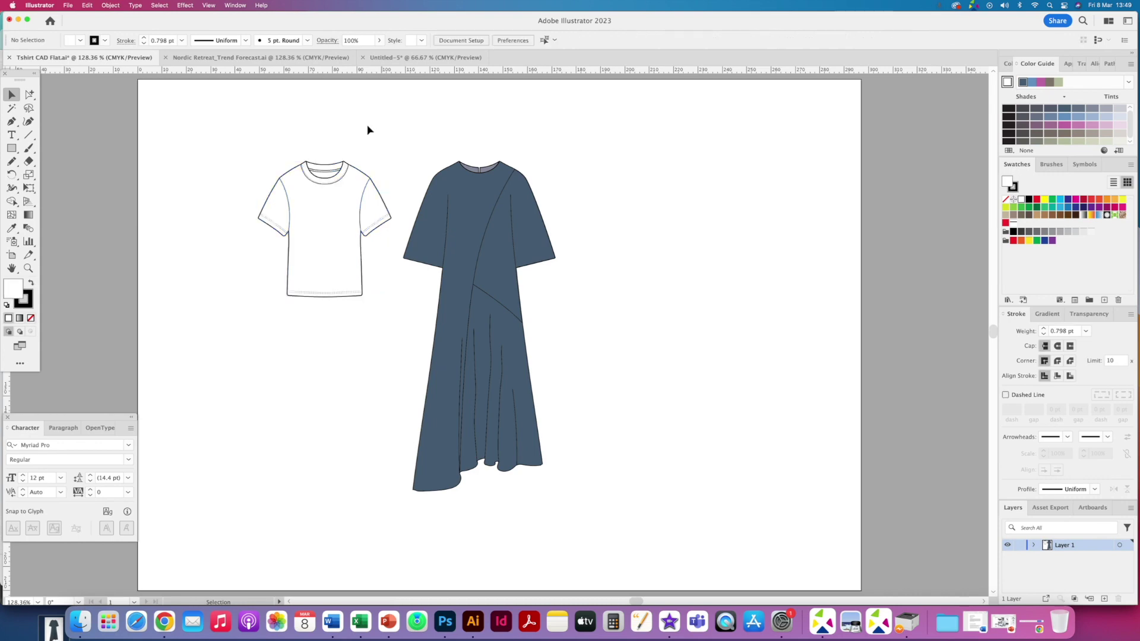